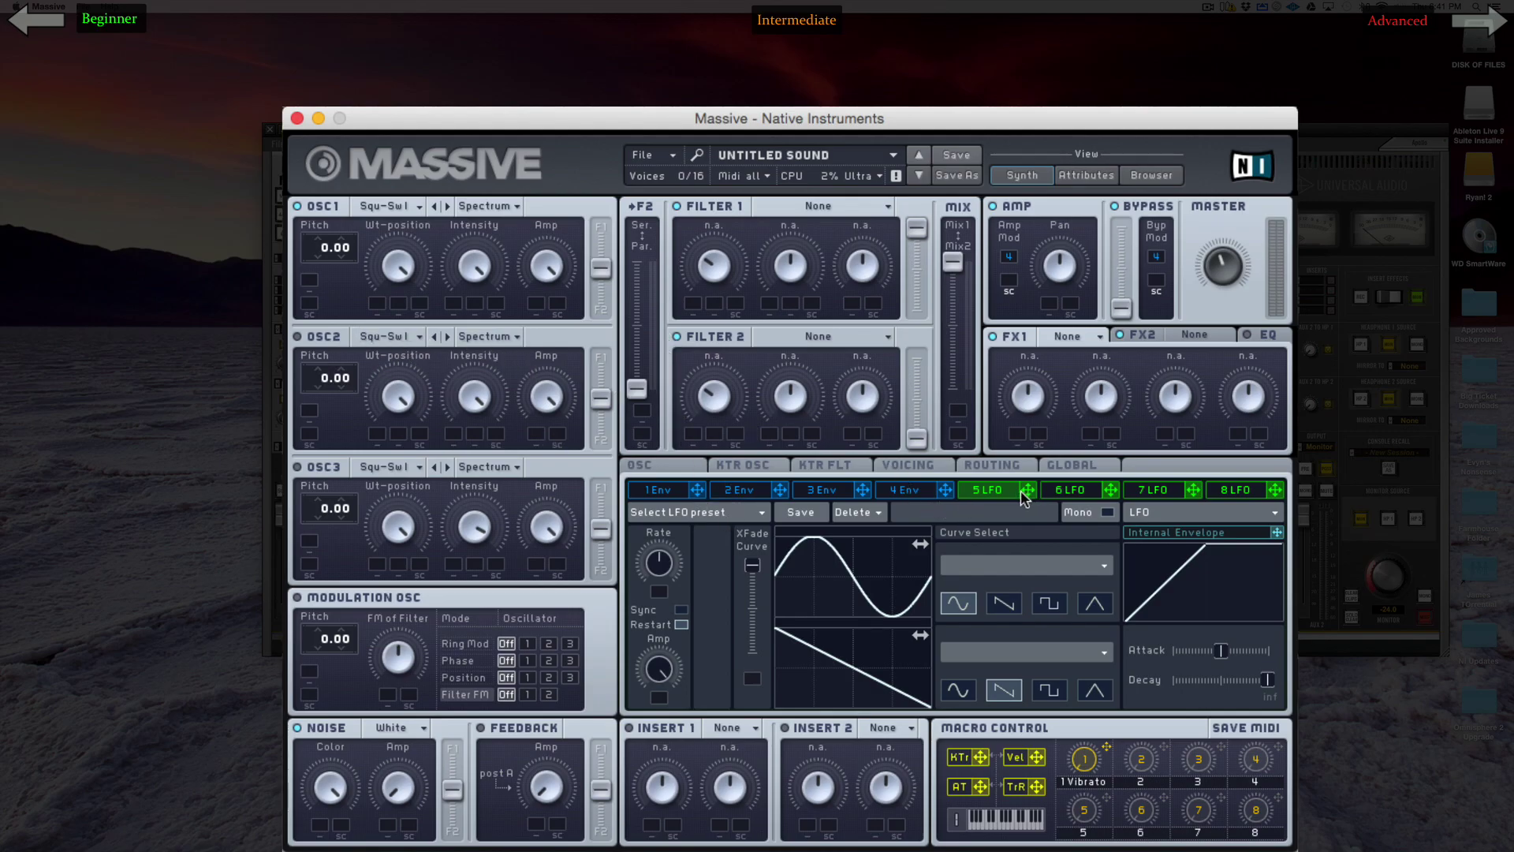
Step: Assign LFO 5 to oscillator 1's pitch and set the modulation amount to 0.19
left_click_drag(1028, 490, 345, 278)
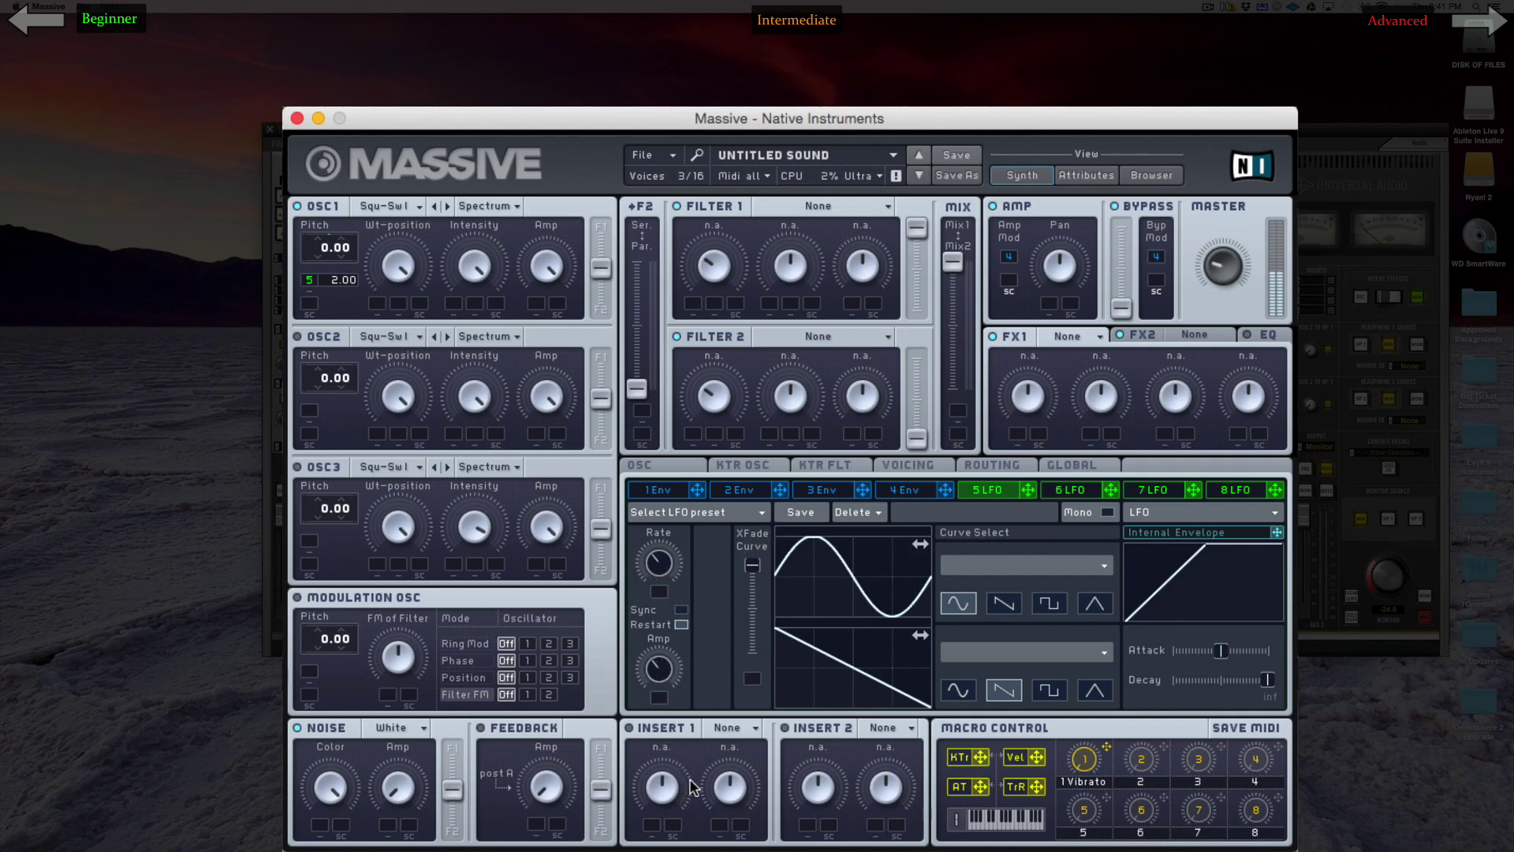
double_click(334, 279)
left_click_drag(347, 281, 362, 261)
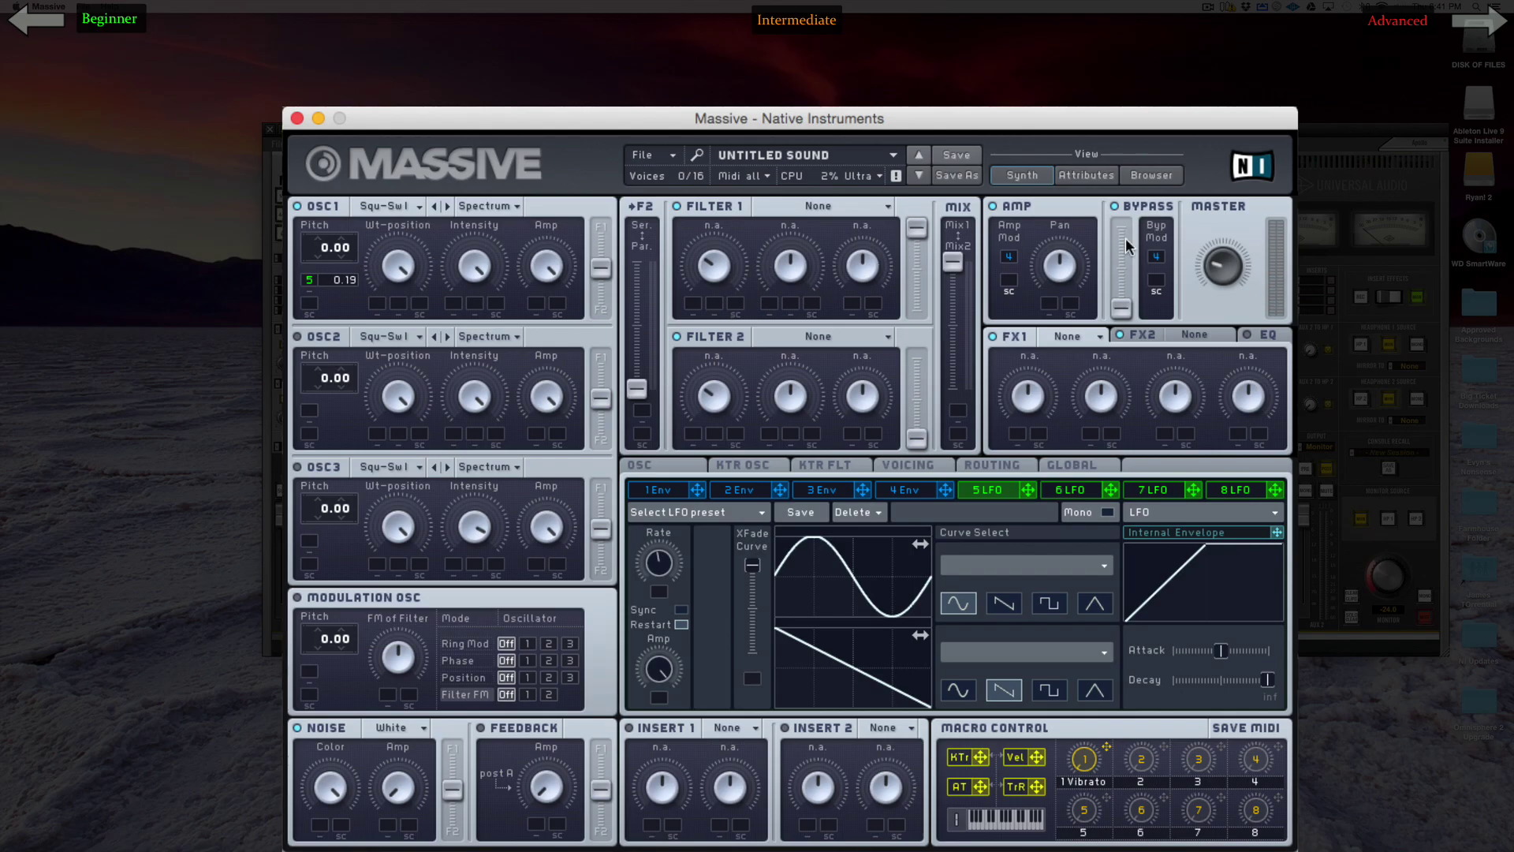
Step: Remove the macro 1 assignments from the vibrato rate and depth, and clear LFO 5 from oscillator 1's pitch
left_click(645, 466)
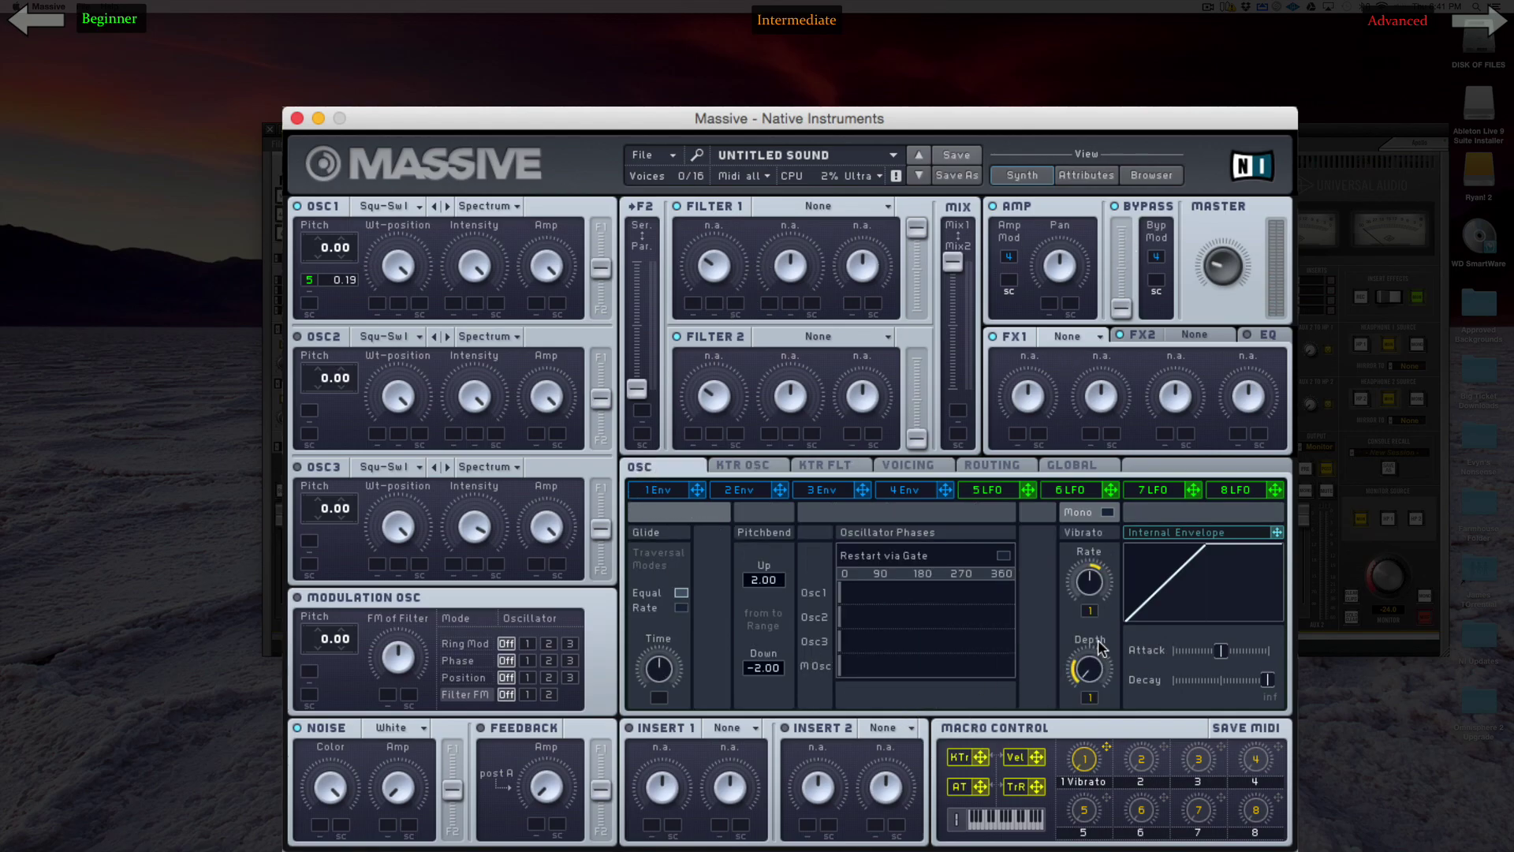
double_click(1085, 696)
double_click(1089, 611)
double_click(310, 280)
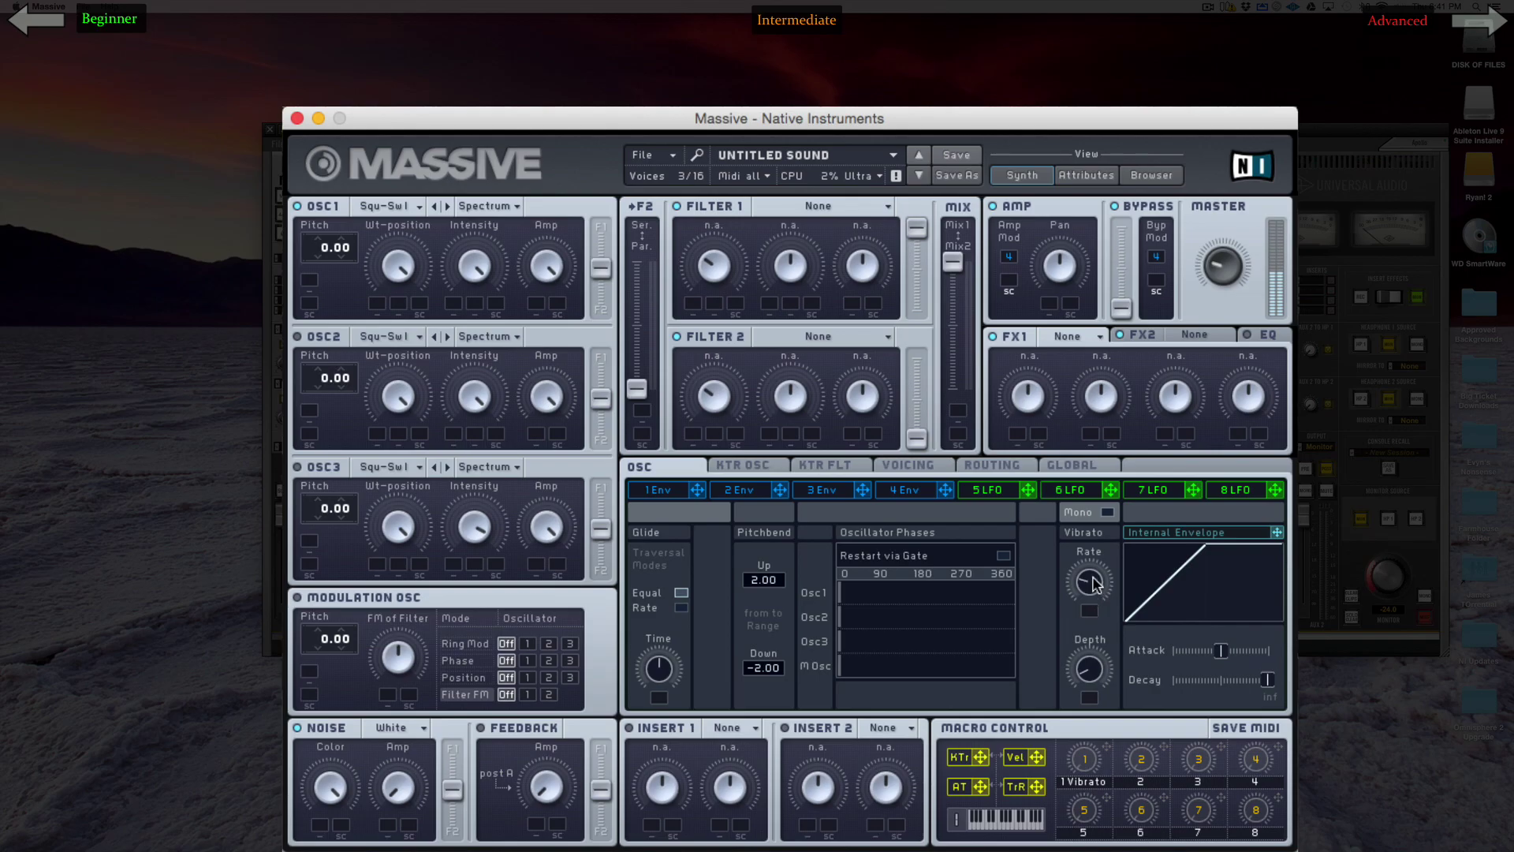
Step: Assign LFO 6 to the amp's pan with a positive modulation range and set its XFade Curve fully to the upper waveform
left_click(1104, 492)
left_click_drag(1109, 493, 1049, 304)
left_click_drag(1049, 303, 1051, 276)
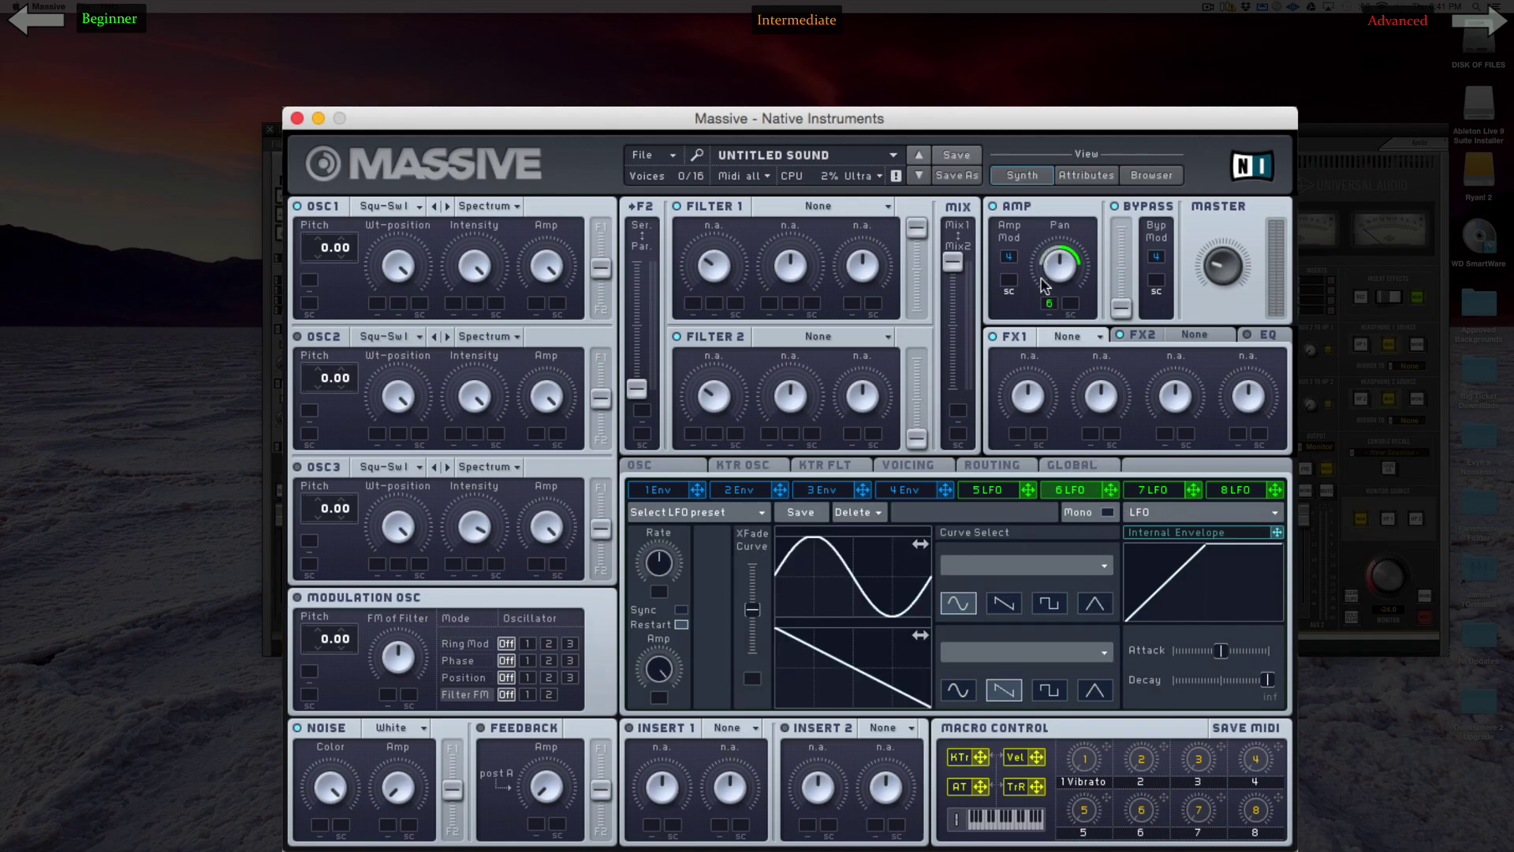
left_click_drag(753, 610, 752, 565)
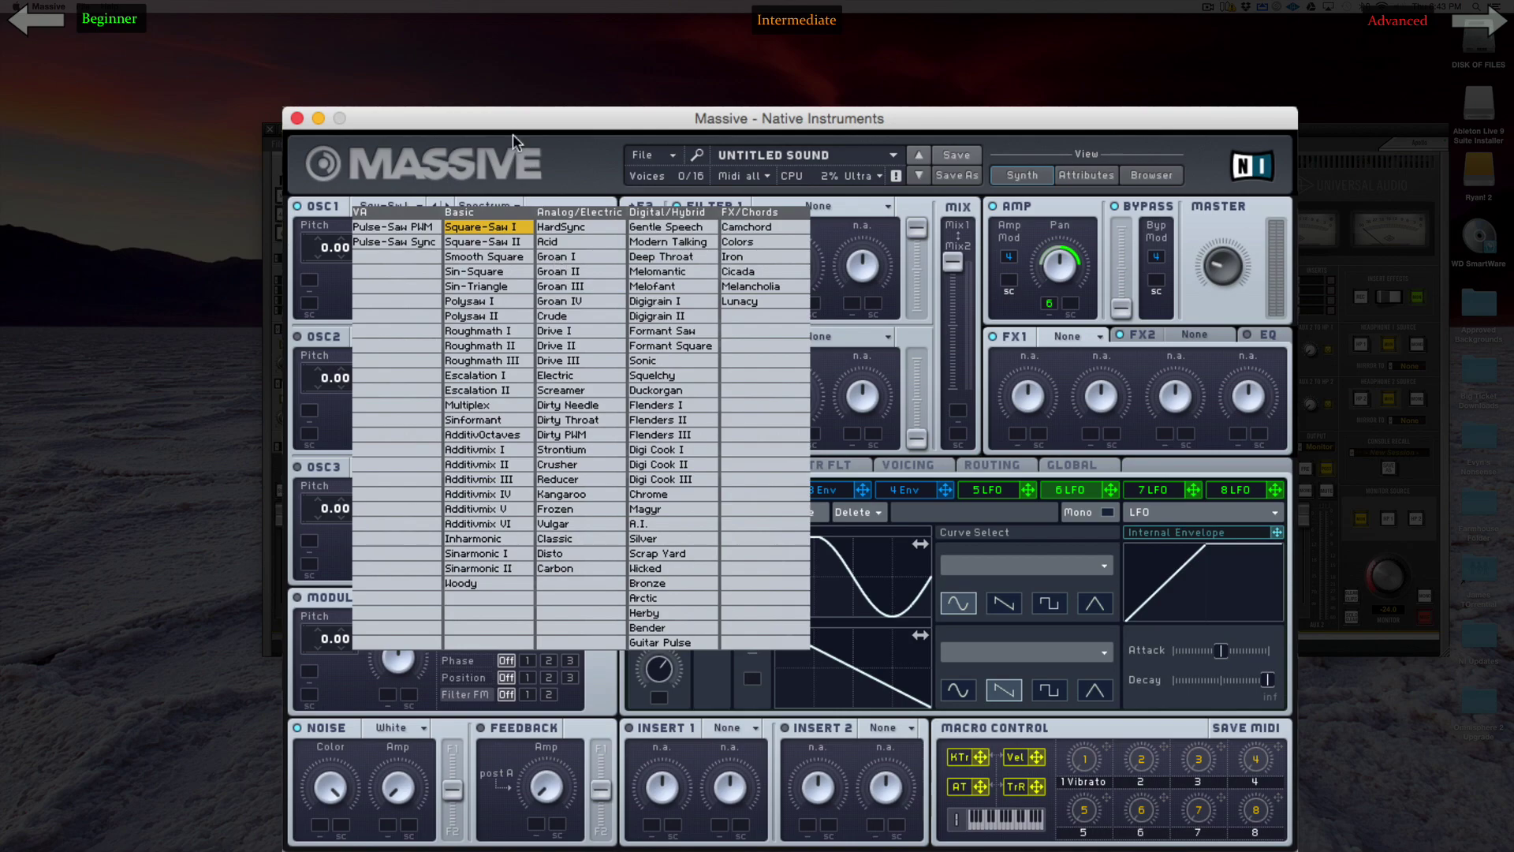
Step: Step oscillator 1 through the wavetables from Square-Saw I to Formant Saw and try its wavetable position
left_click(502, 227)
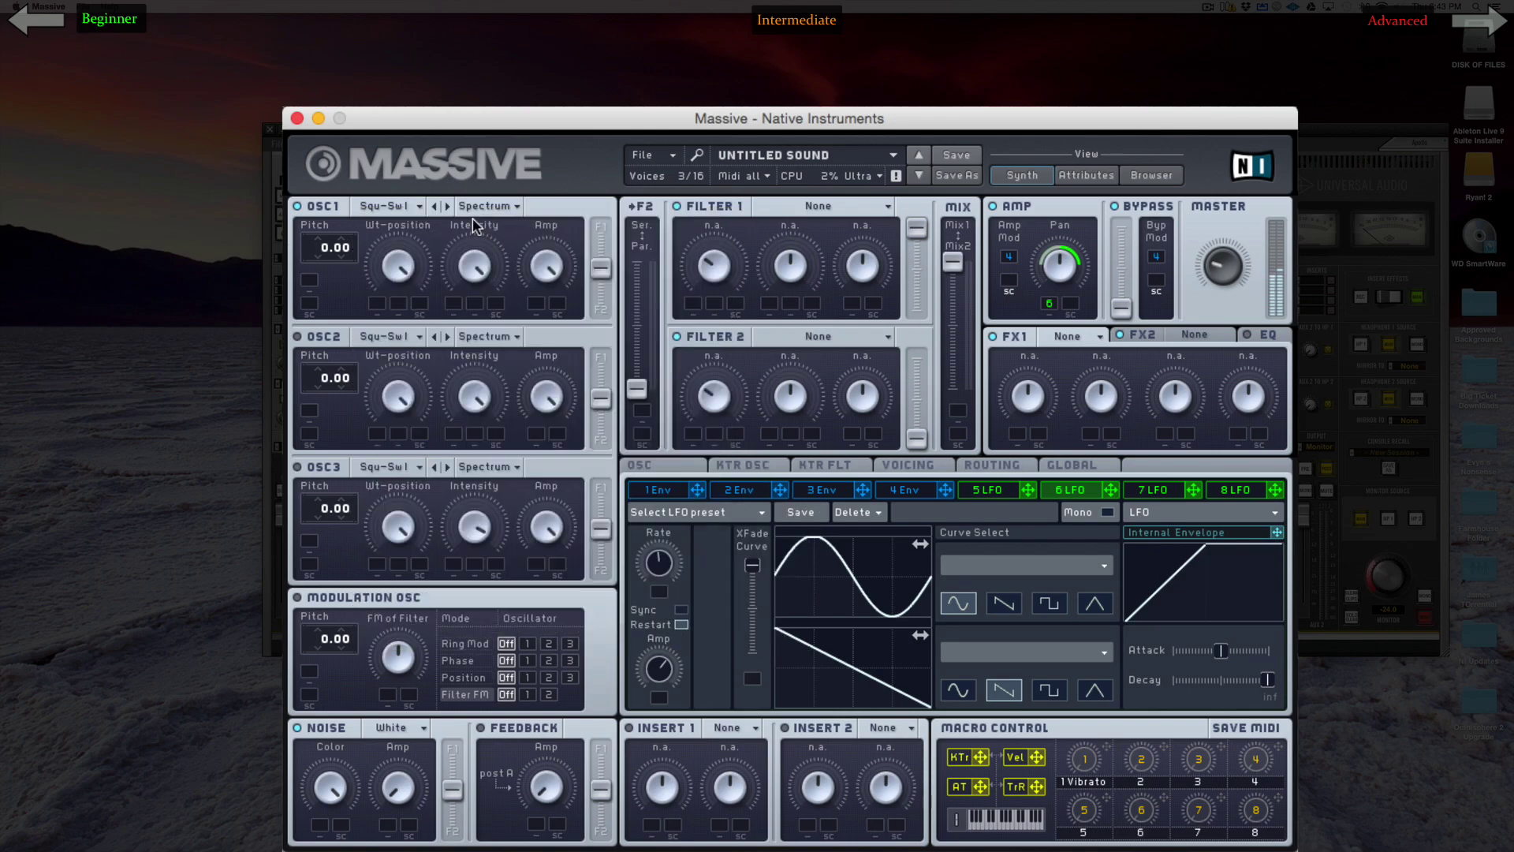
left_click(446, 206)
left_click(447, 205)
left_click(446, 206)
left_click(387, 207)
left_click(618, 338)
left_click(446, 206)
left_click(446, 205)
left_click(446, 206)
left_click(446, 206)
left_click(446, 206)
left_click(446, 206)
left_click(446, 207)
left_click(434, 207)
left_click(446, 206)
left_click(446, 205)
left_click(446, 205)
left_click(446, 207)
left_click(446, 206)
left_click(446, 206)
left_click(446, 206)
left_click(447, 206)
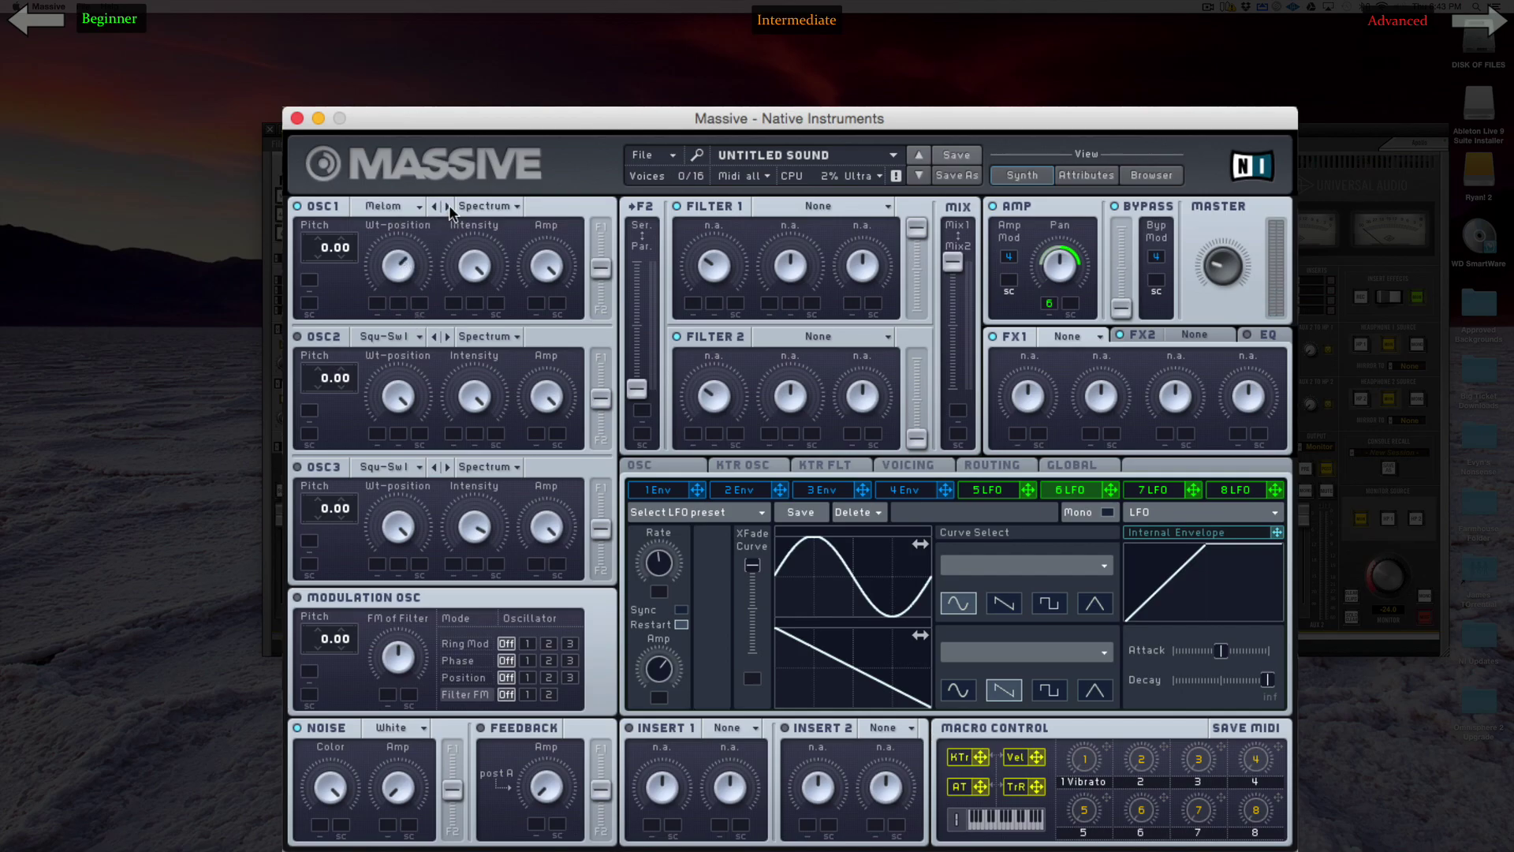
left_click(447, 207)
left_click(447, 207)
left_click(447, 206)
left_click(447, 206)
left_click_drag(400, 278, 404, 253)
Step: Set the filter routing to serial and load Lowpass 4 into both Filter 1 and Filter 2
left_click_drag(637, 387, 617, 191)
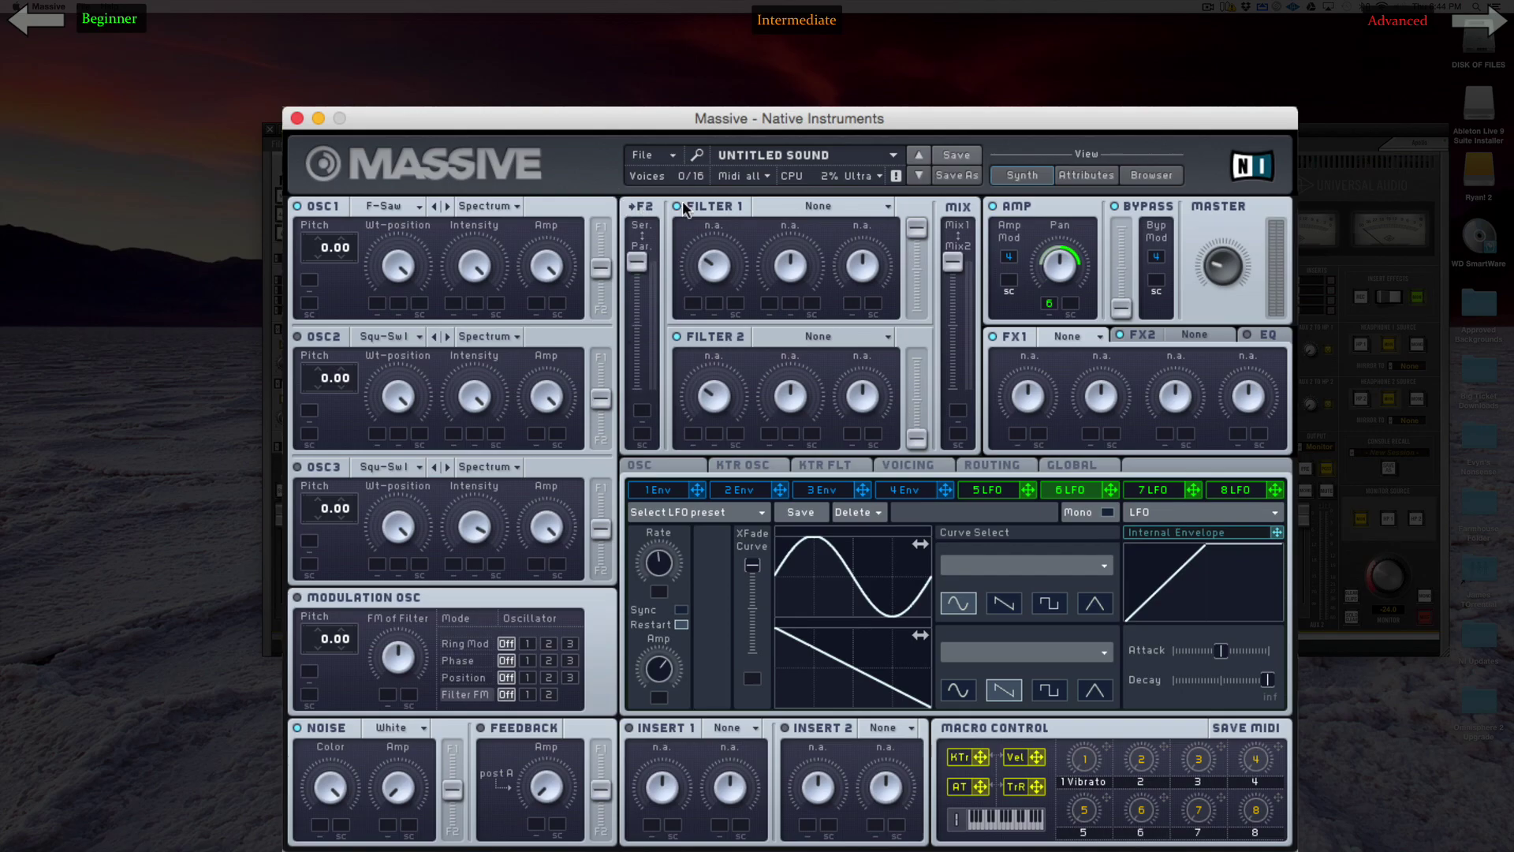
left_click(817, 207)
left_click(805, 234)
left_click(812, 337)
left_click(817, 357)
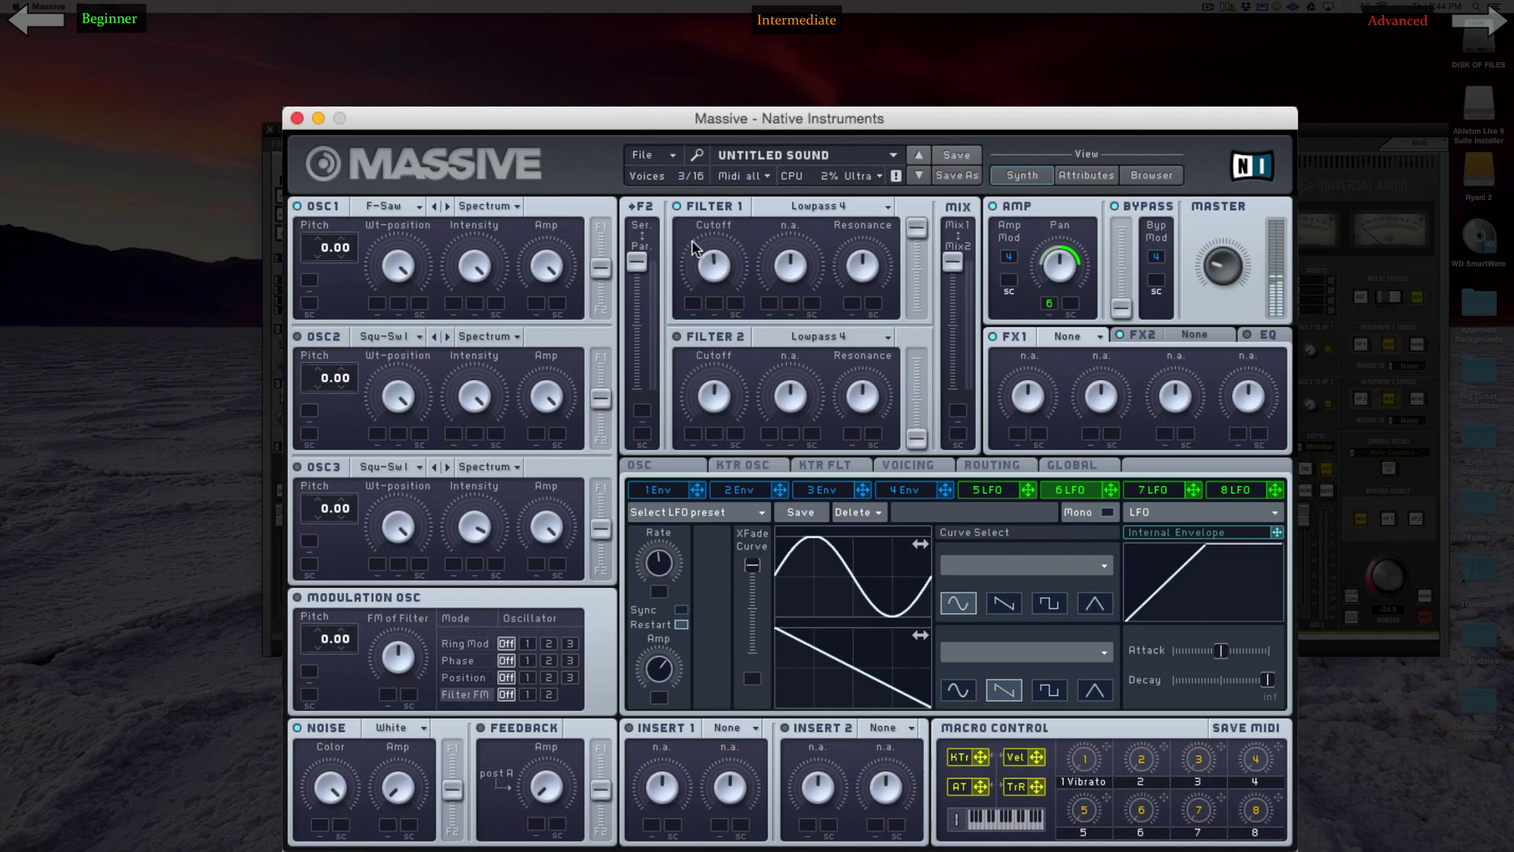
Step: Route oscillator 1 entirely into Filter 1 and adjust that filter's cutoff and resonance
left_click_drag(727, 272, 702, 235)
left_click_drag(602, 268, 603, 205)
left_click_drag(715, 259, 721, 340)
left_click_drag(855, 268, 856, 277)
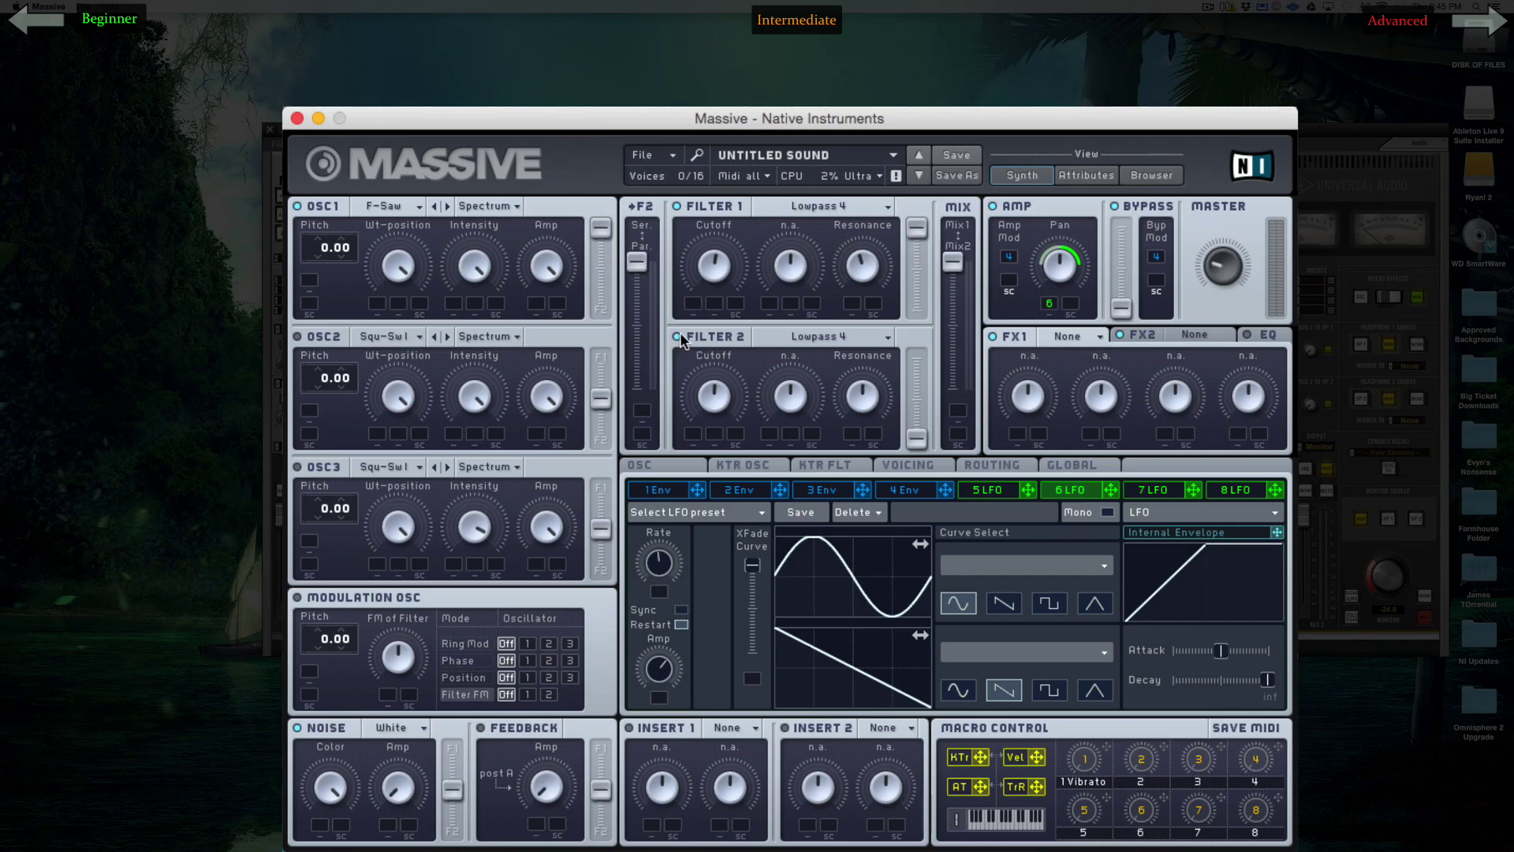
Step: Output only Filter 2 through the mix at full level, with its cutoff turned down to minimum
left_click_drag(953, 262, 952, 495)
left_click_drag(911, 429, 913, 355)
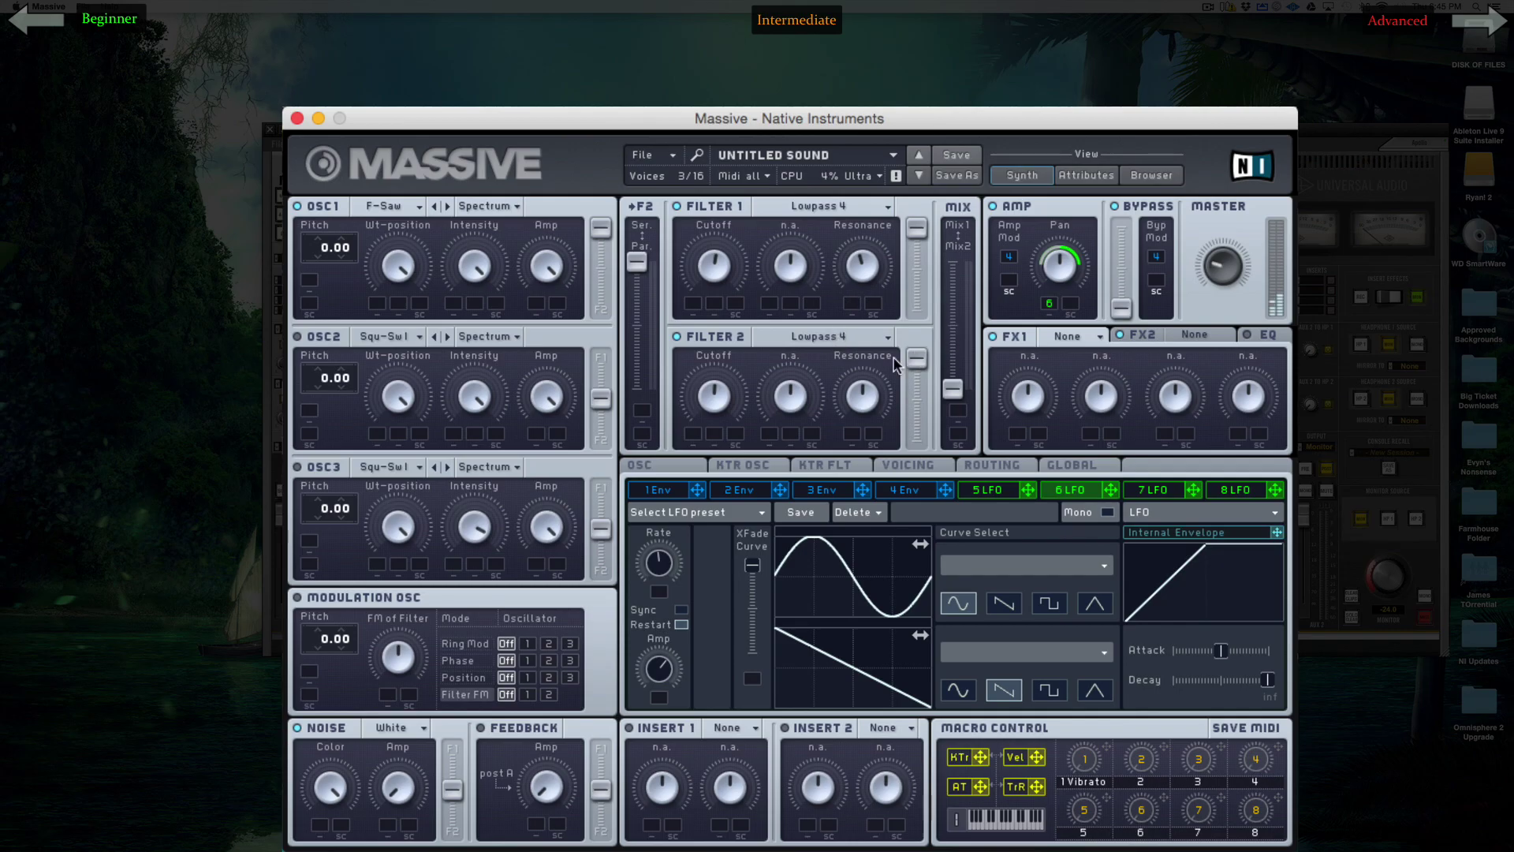
left_click_drag(735, 399, 762, 636)
Step: Shorten envelope 1's attack and assign the envelope to Filter 2's cutoff
left_click(659, 490)
left_click_drag(917, 666, 906, 698)
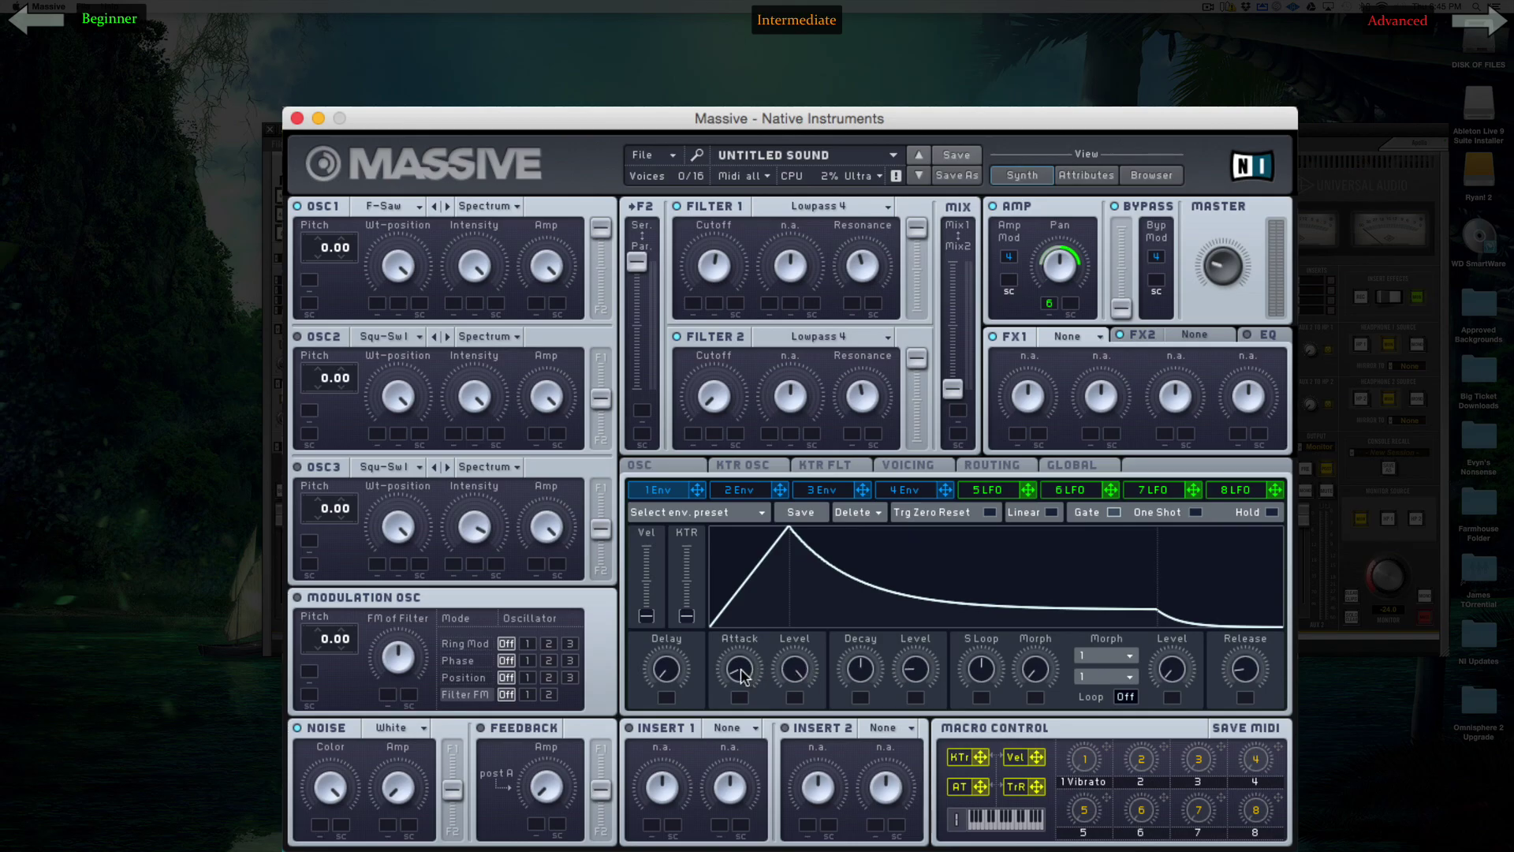
left_click_drag(744, 675, 741, 694)
left_click_drag(698, 490, 692, 435)
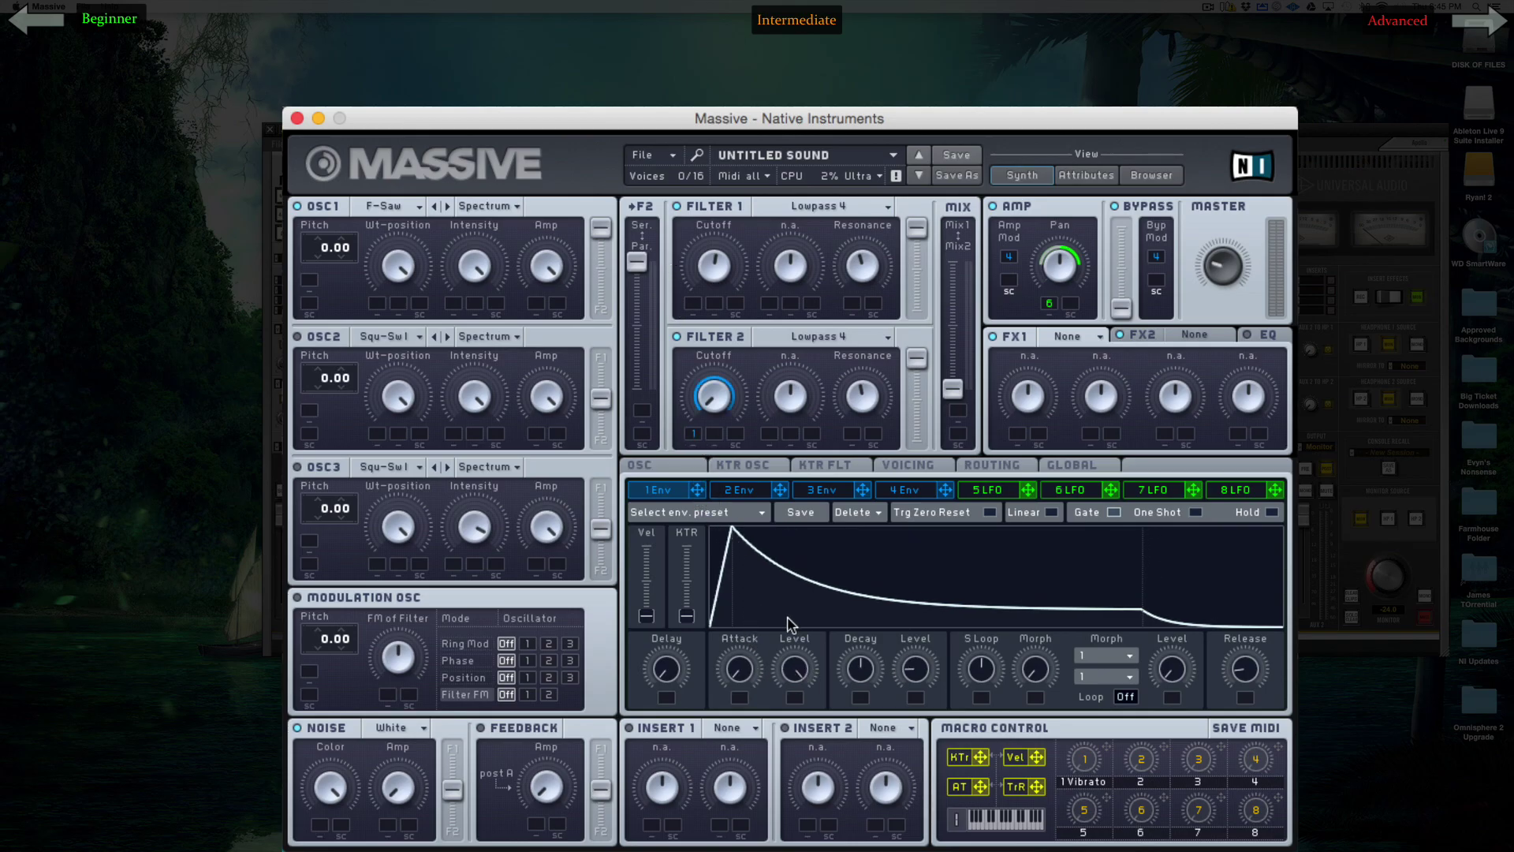
Step: Give envelope 1 a linear decay curve with a slightly shorter decay time and a partial decay level
left_click_drag(893, 673, 913, 705)
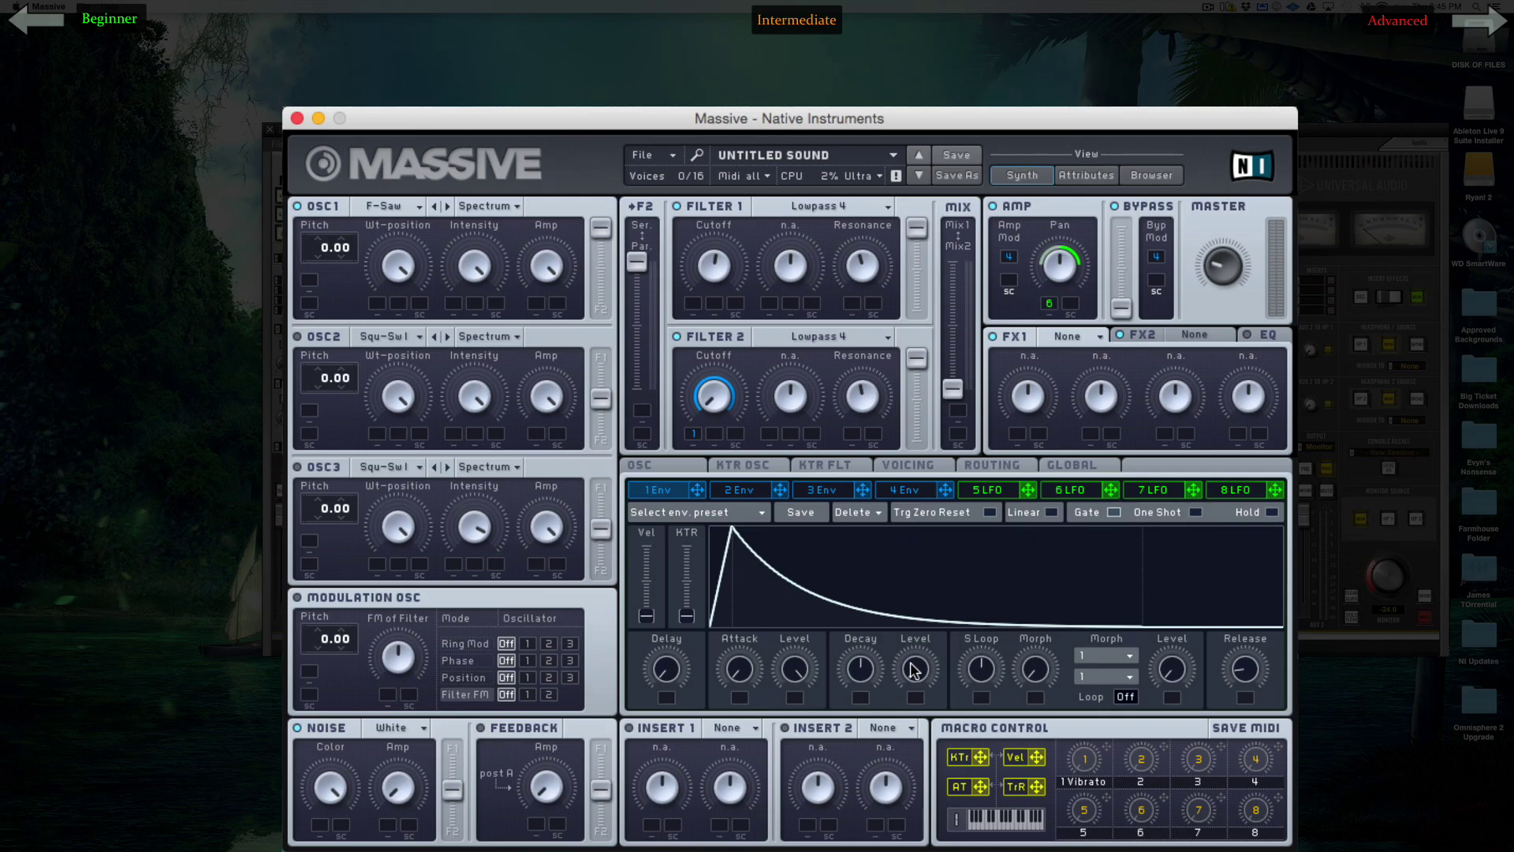
left_click_drag(838, 673, 842, 693)
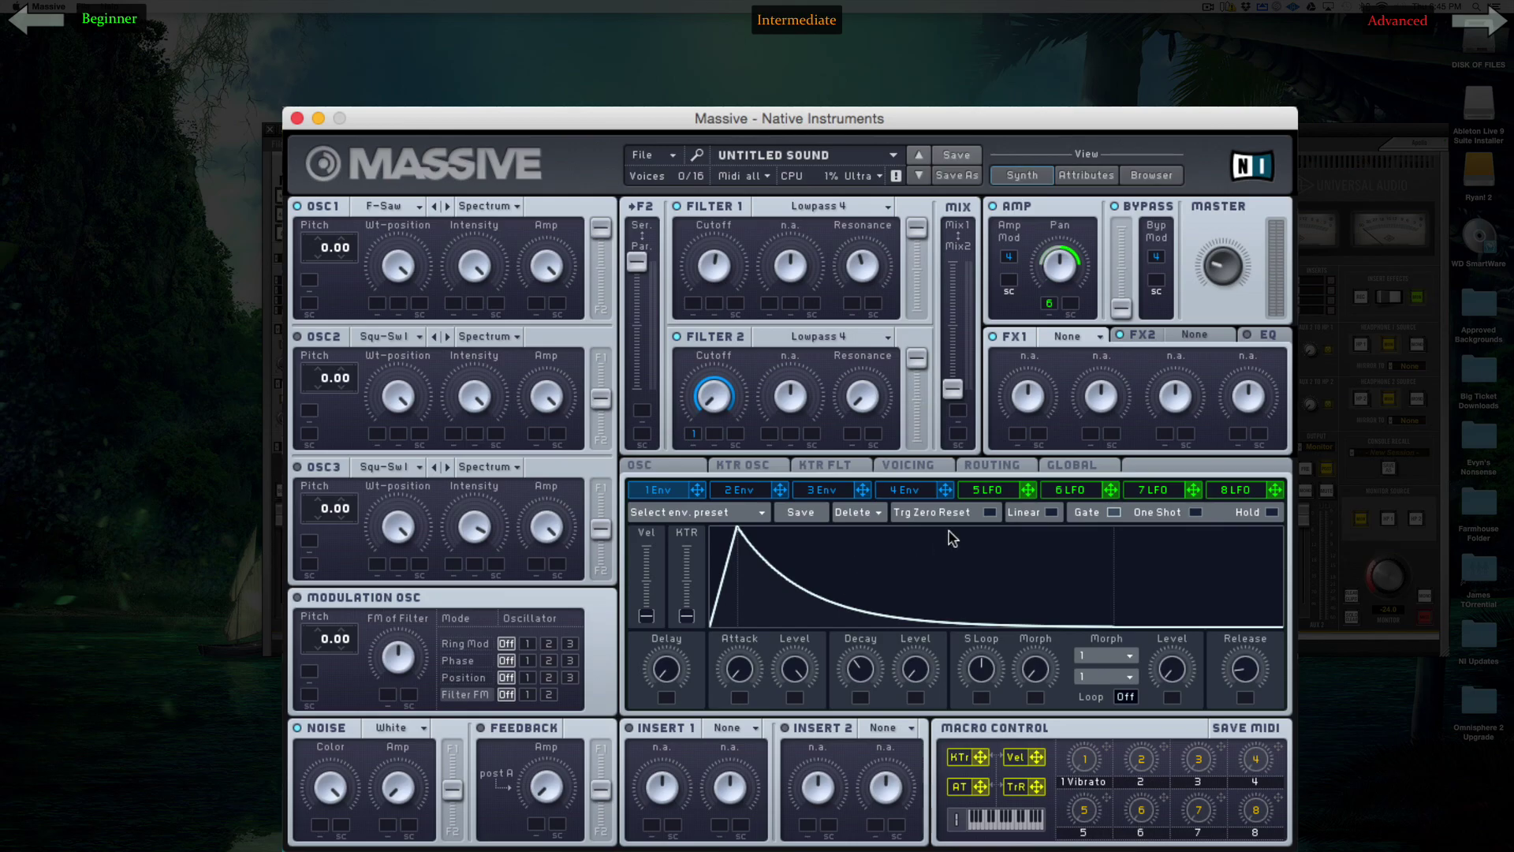
left_click(1052, 513)
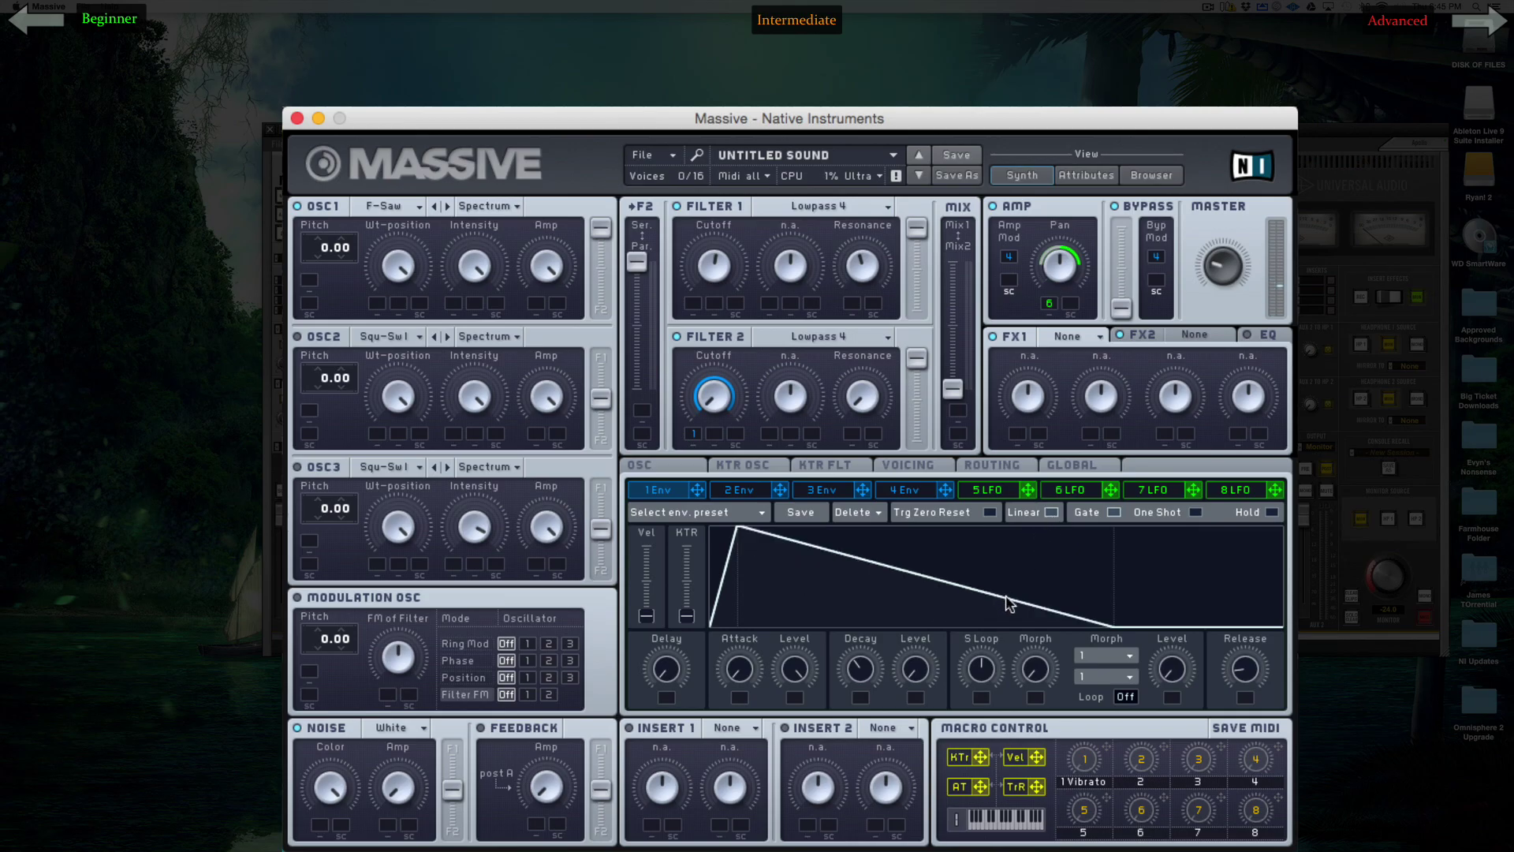
left_click_drag(914, 671, 927, 621)
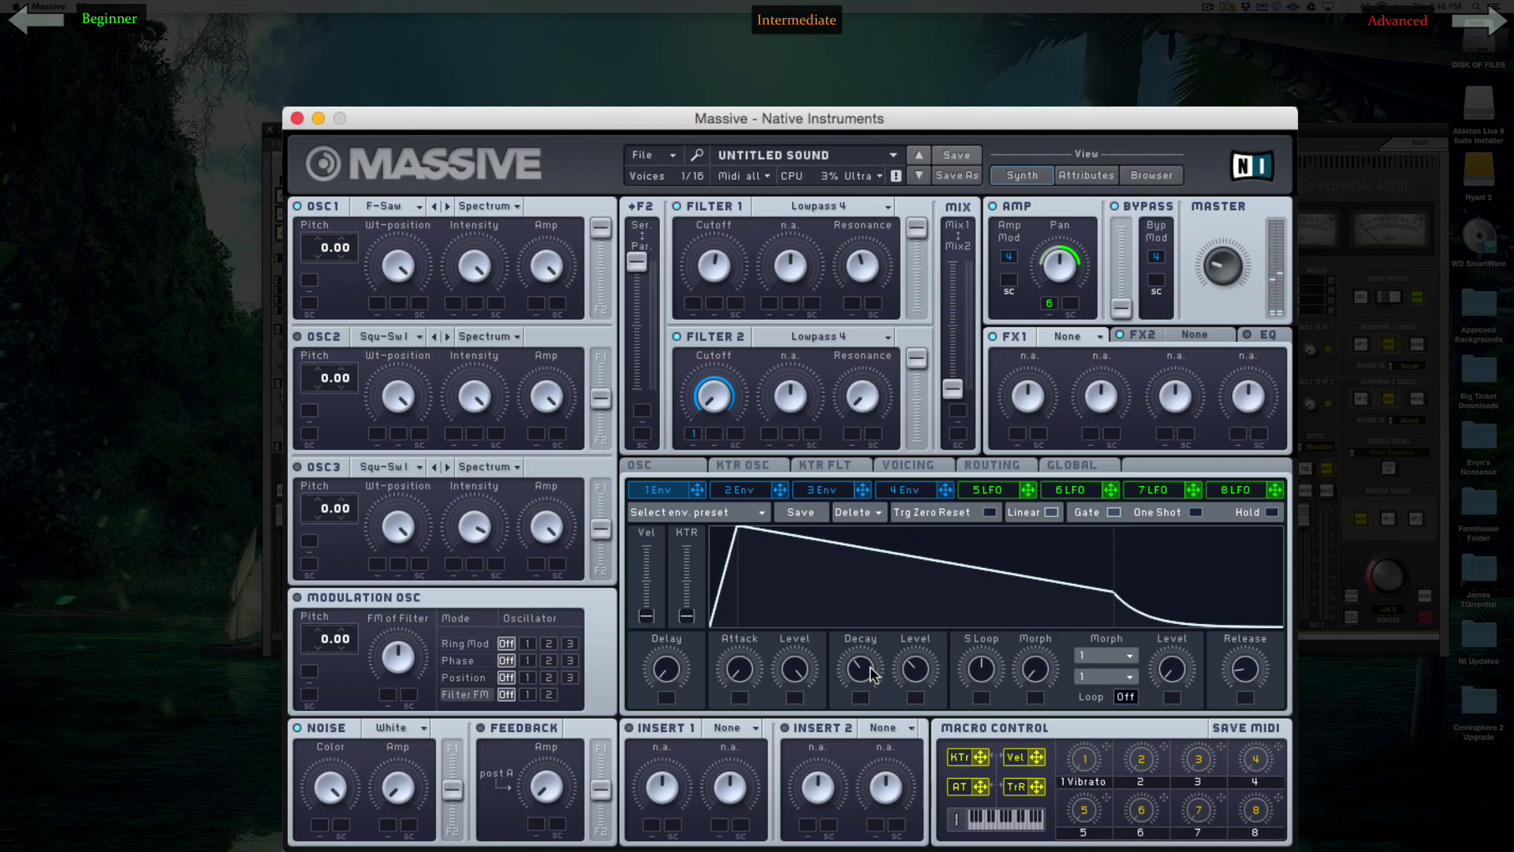
left_click_drag(866, 665, 868, 668)
mouse_move(914, 671)
left_mouse_down()
mouse_move(915, 721)
mouse_move(914, 674)
left_mouse_up()
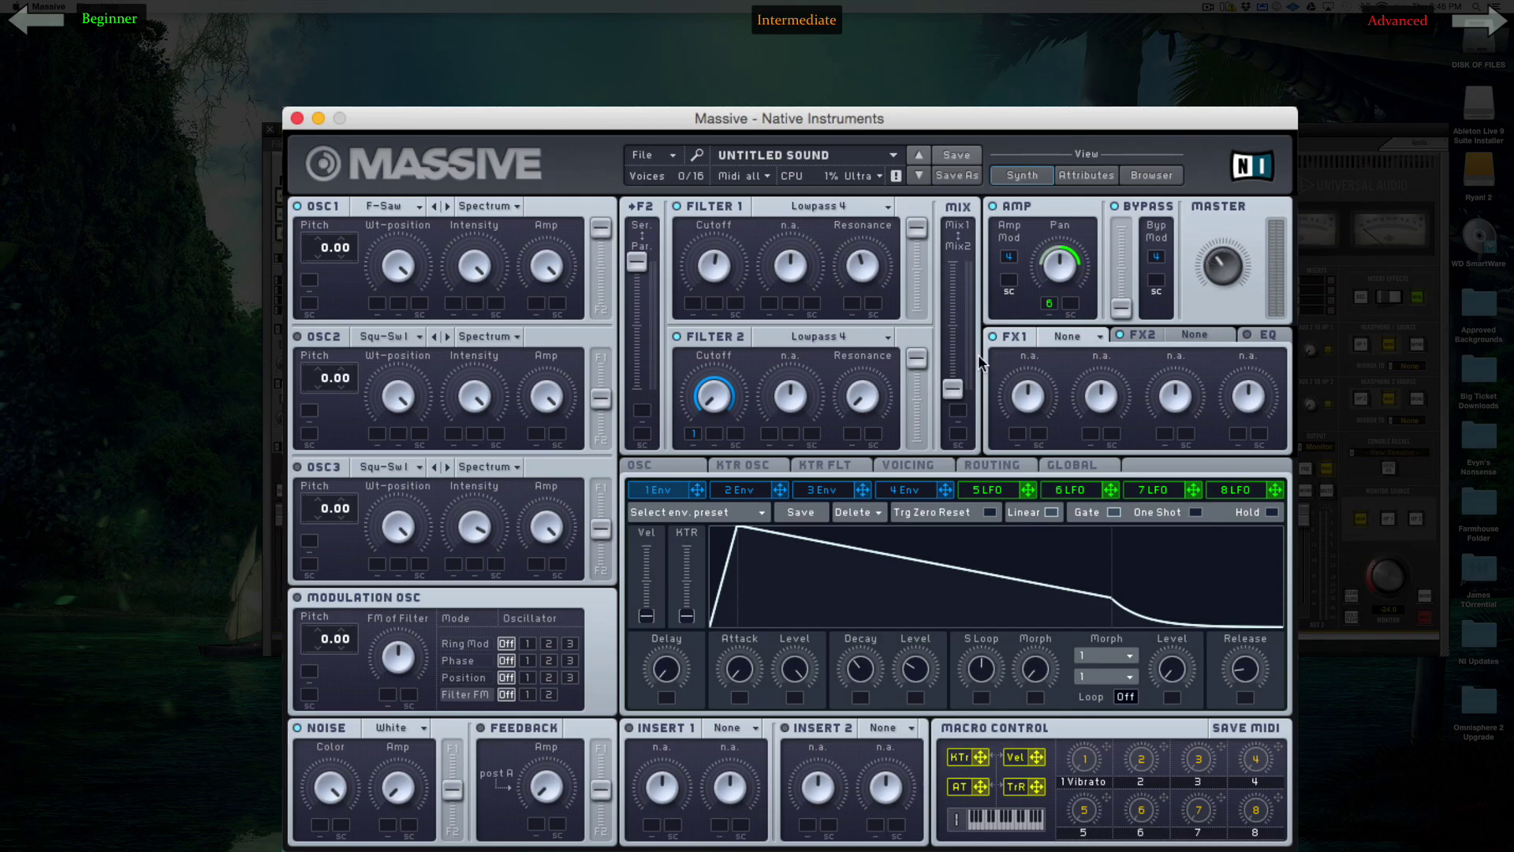
Step: Load the Filter effect into Insert 2 and open its Lp control fully
left_click(886, 726)
left_click(921, 798)
left_click_drag(883, 778, 880, 514)
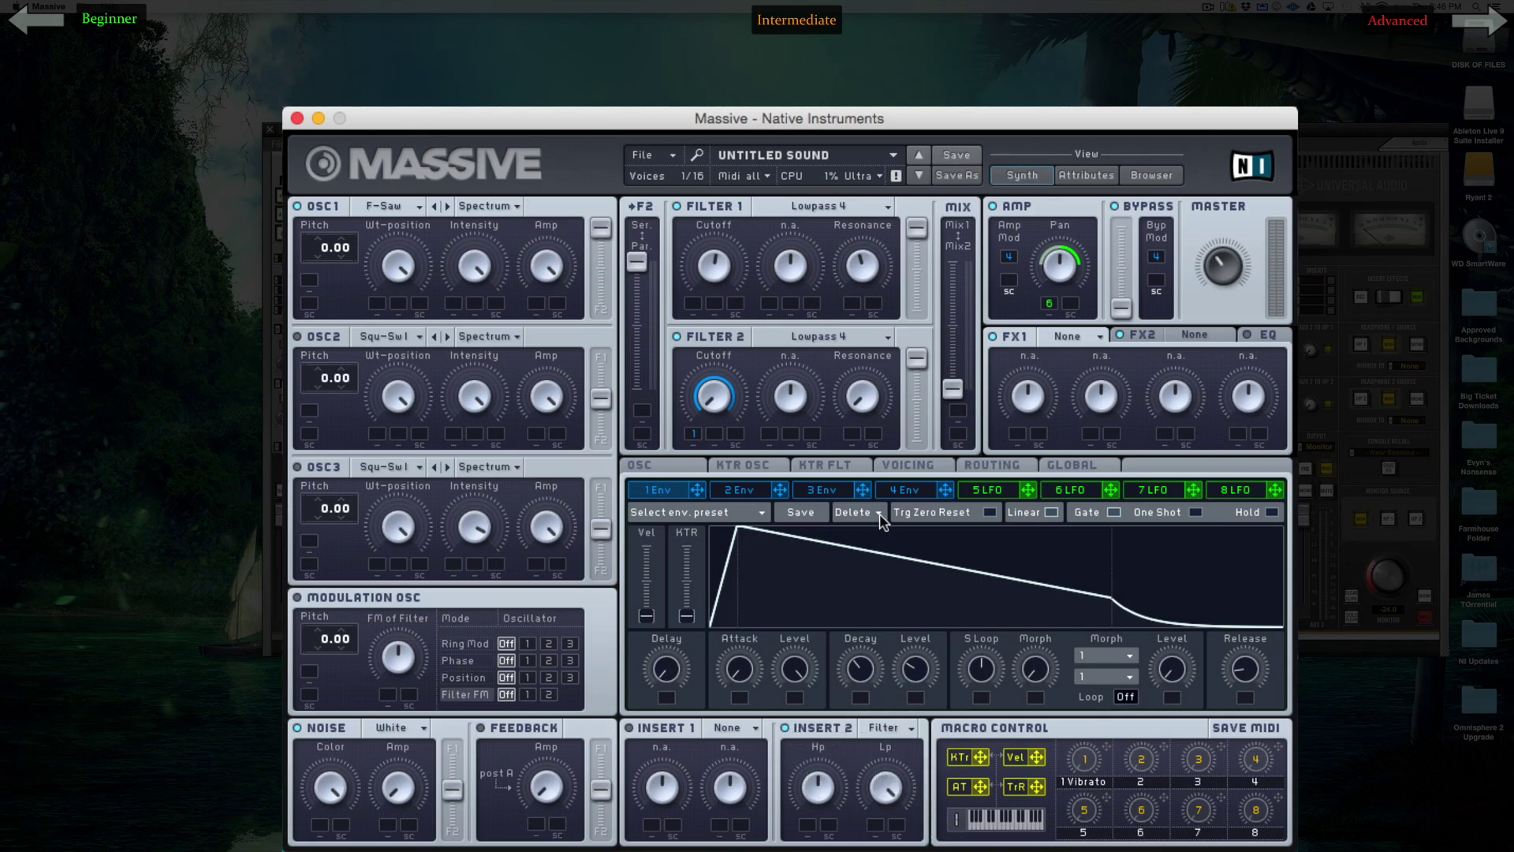
Step: Lower the EQ's low shelf and load the Reverb effect into FX1
left_click(1264, 335)
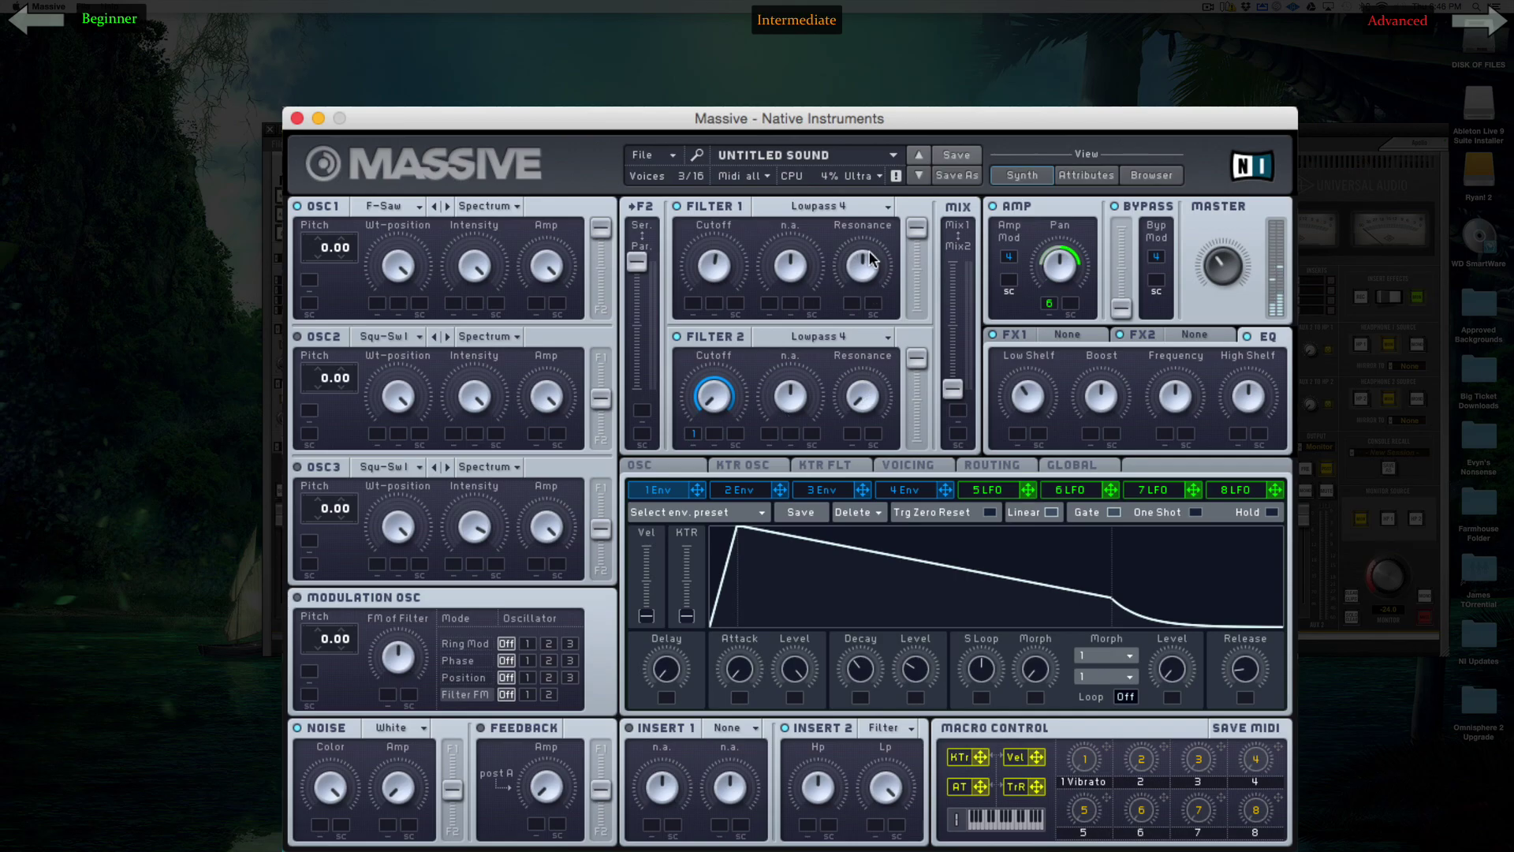
left_click(1055, 334)
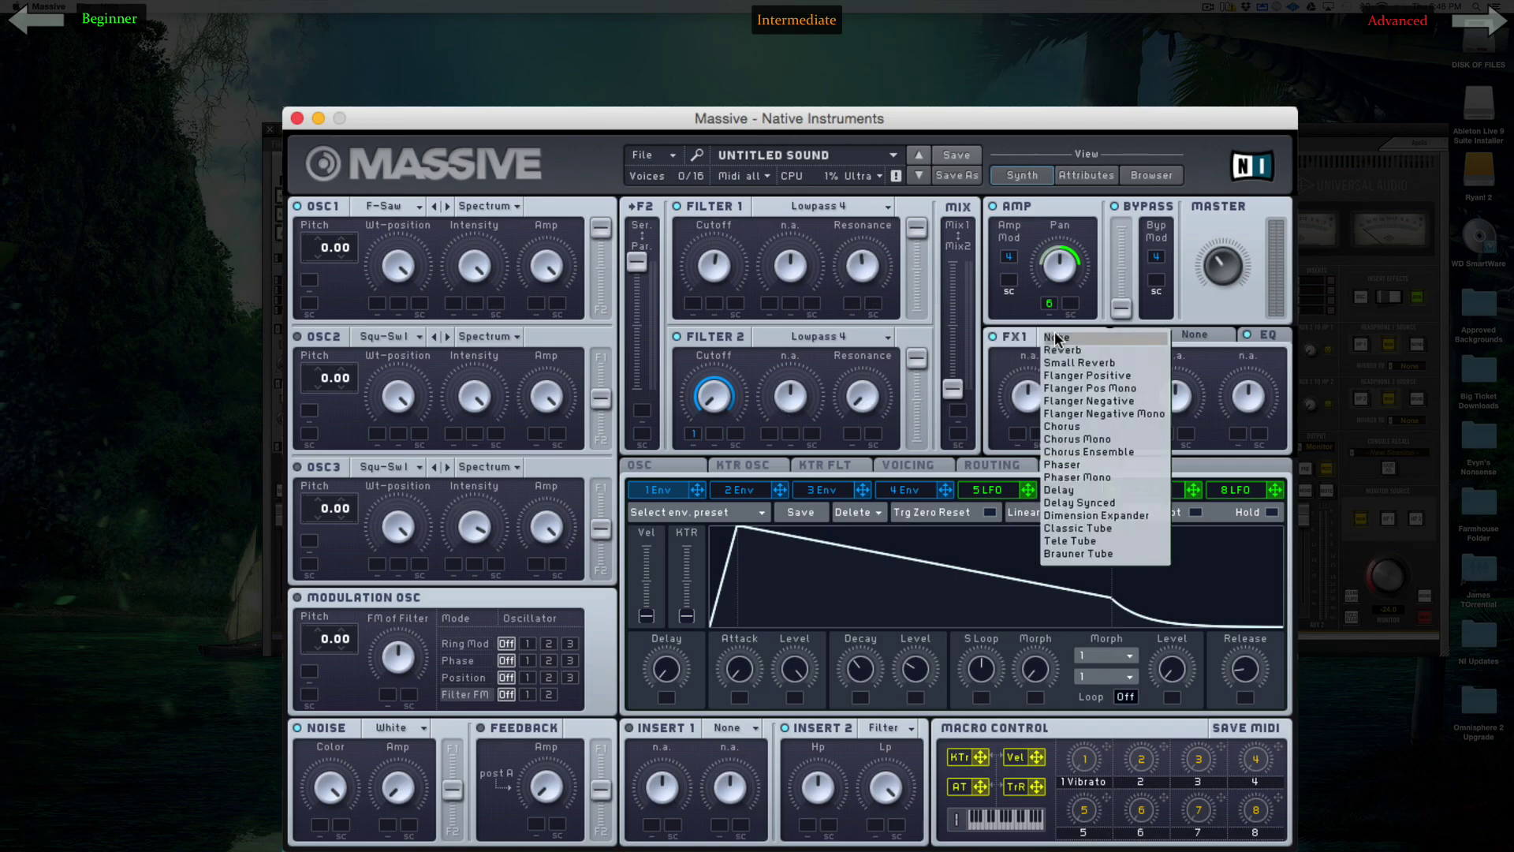
left_click(1061, 349)
Step: Check the signal routing, then fine-tune the decay level of envelope 1
left_click(1025, 465)
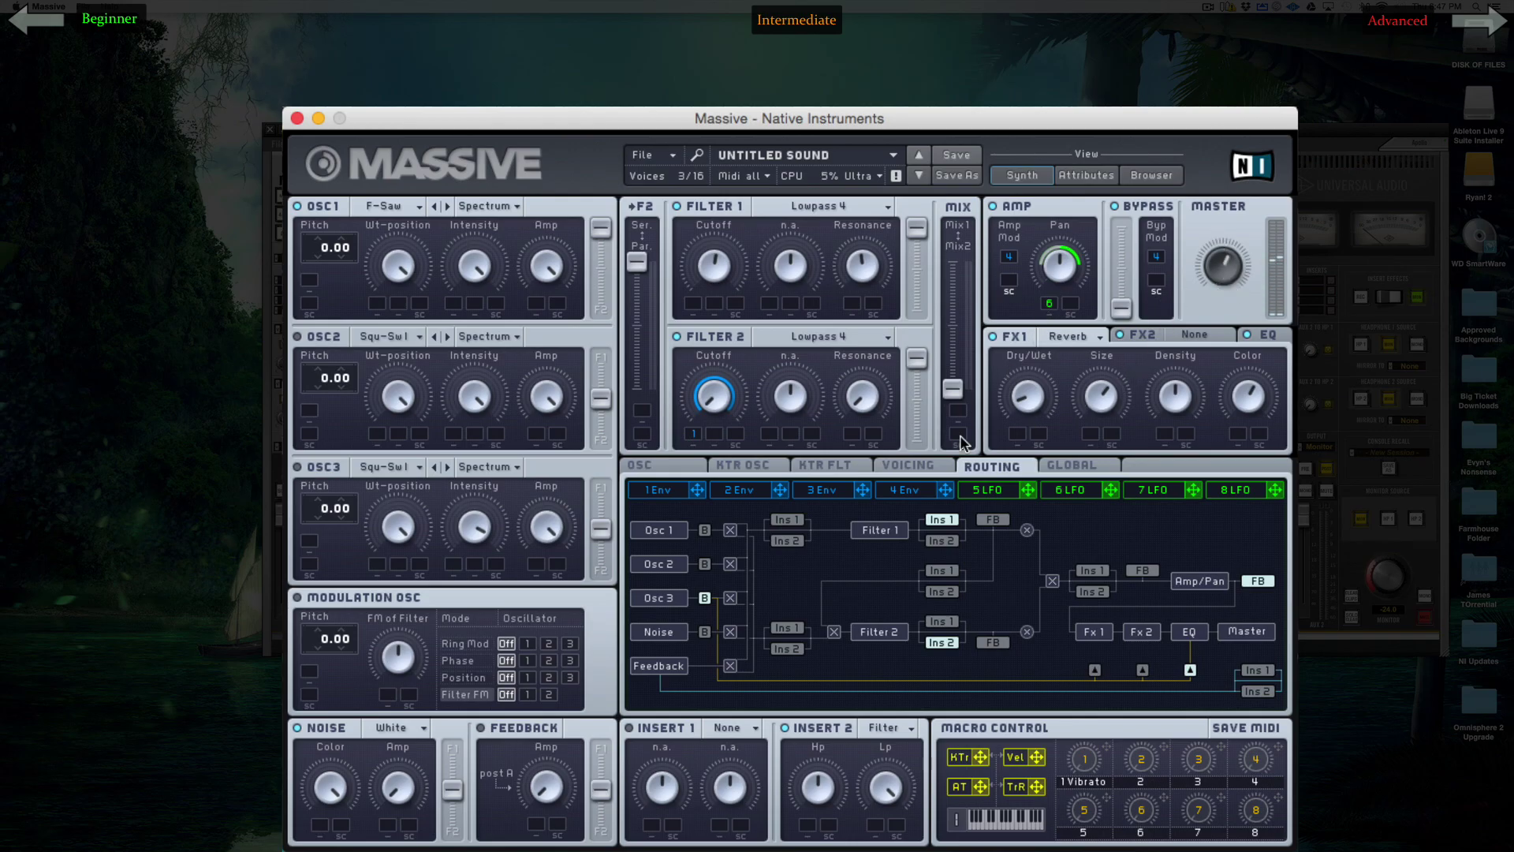
left_click(740, 489)
left_click(667, 489)
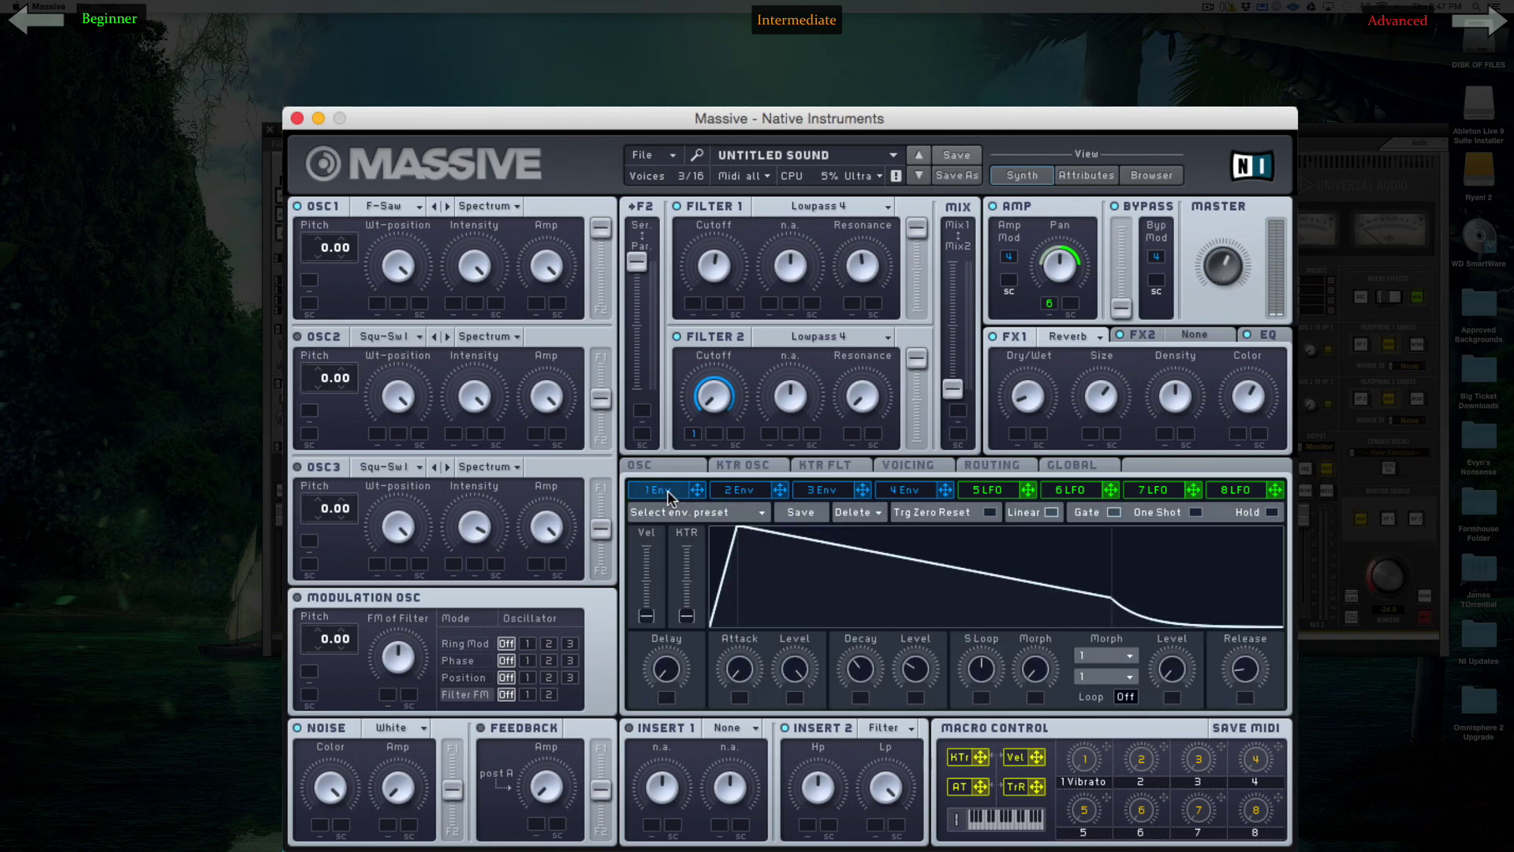
left_click_drag(919, 674, 922, 650)
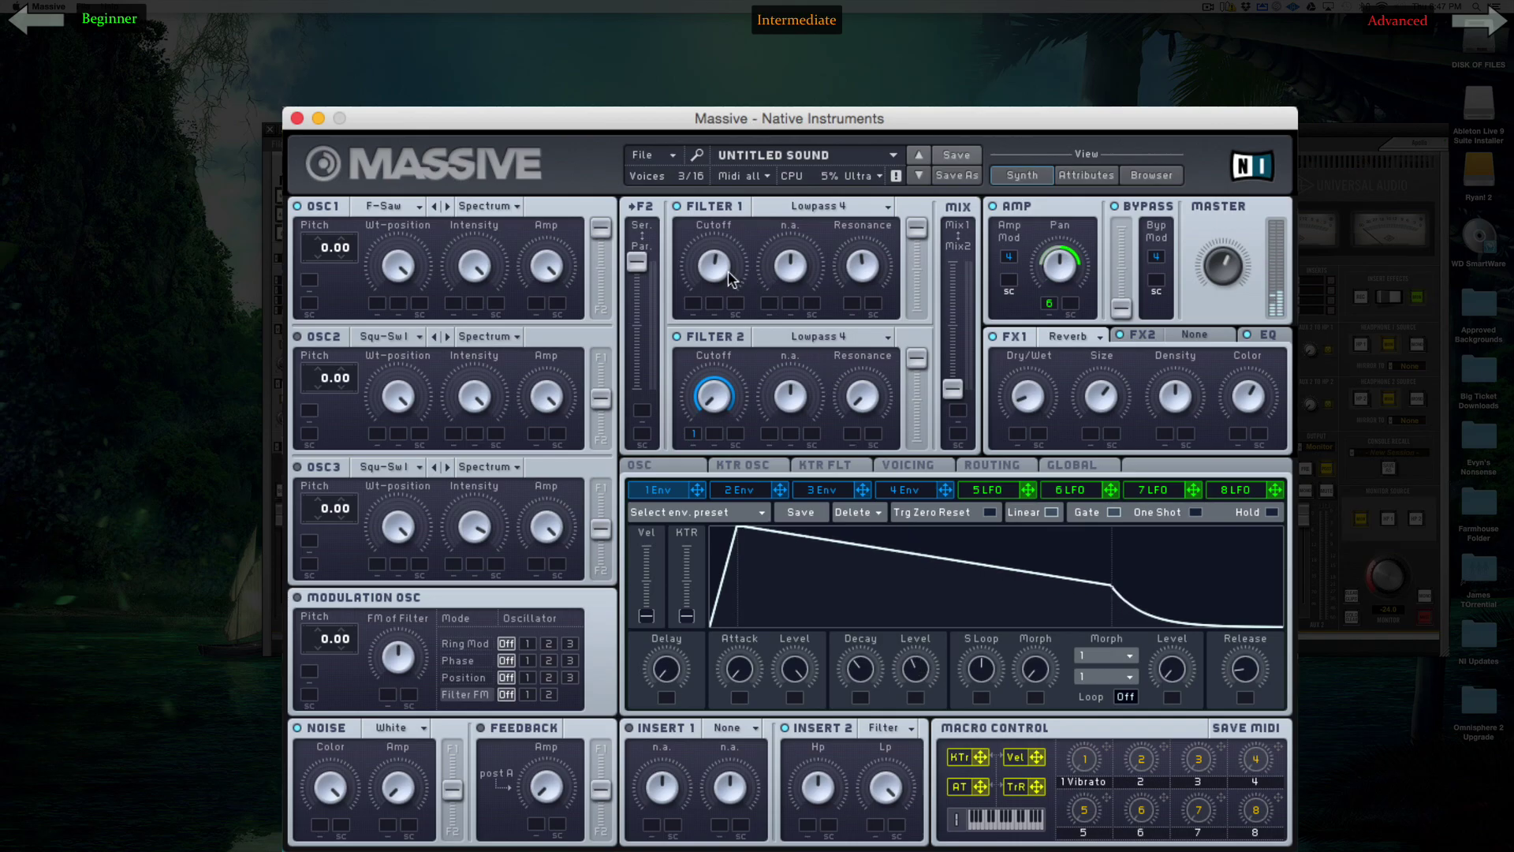
left_click_drag(923, 676, 920, 688)
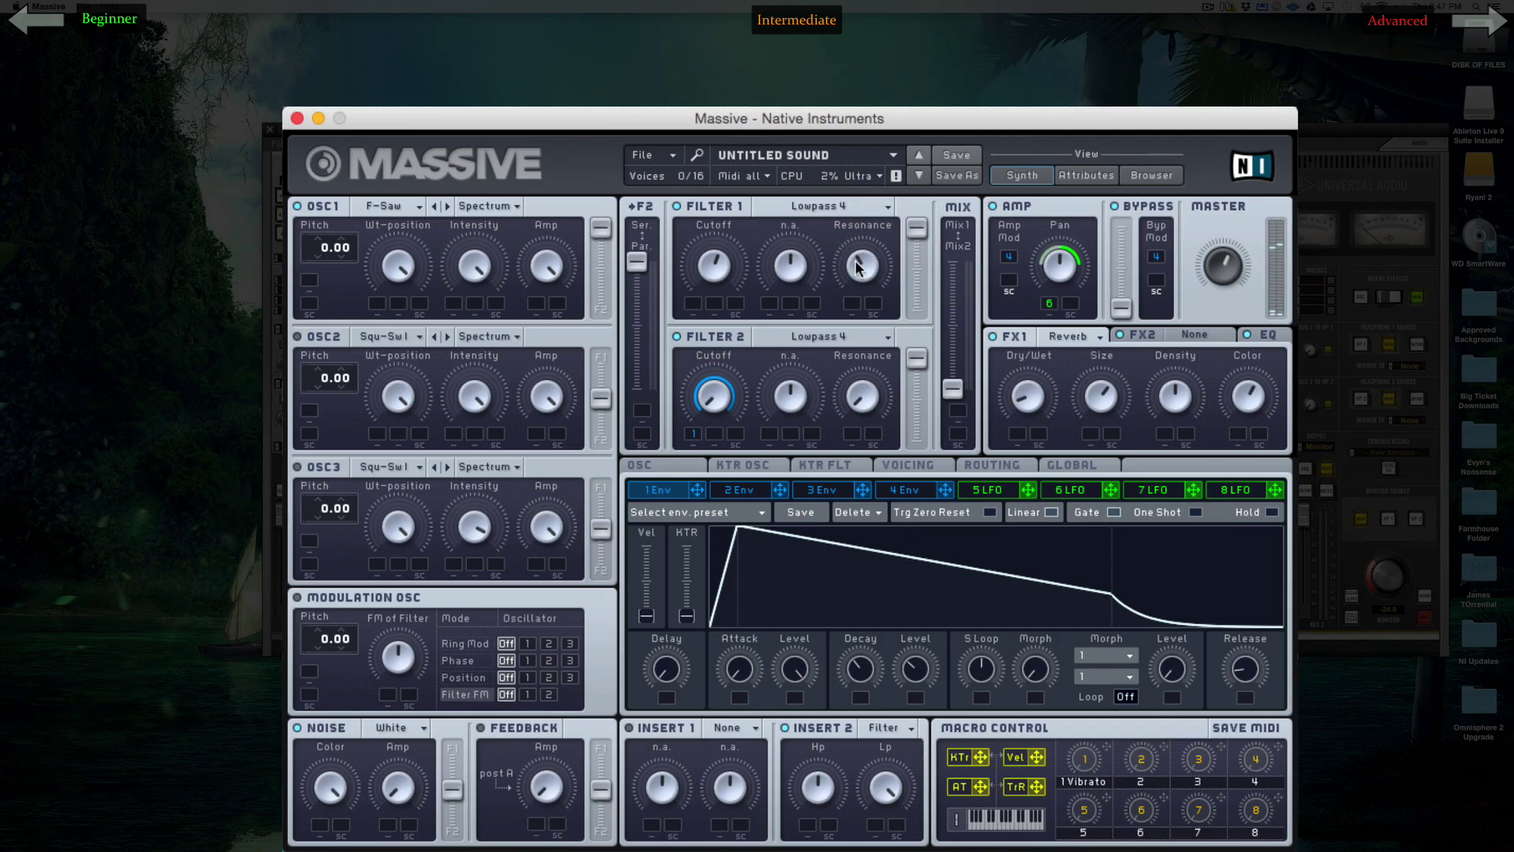
Step: Switch oscillator 1 to the Formant Square wavetable and show the EQ settings
left_click(447, 208)
left_click(1269, 337)
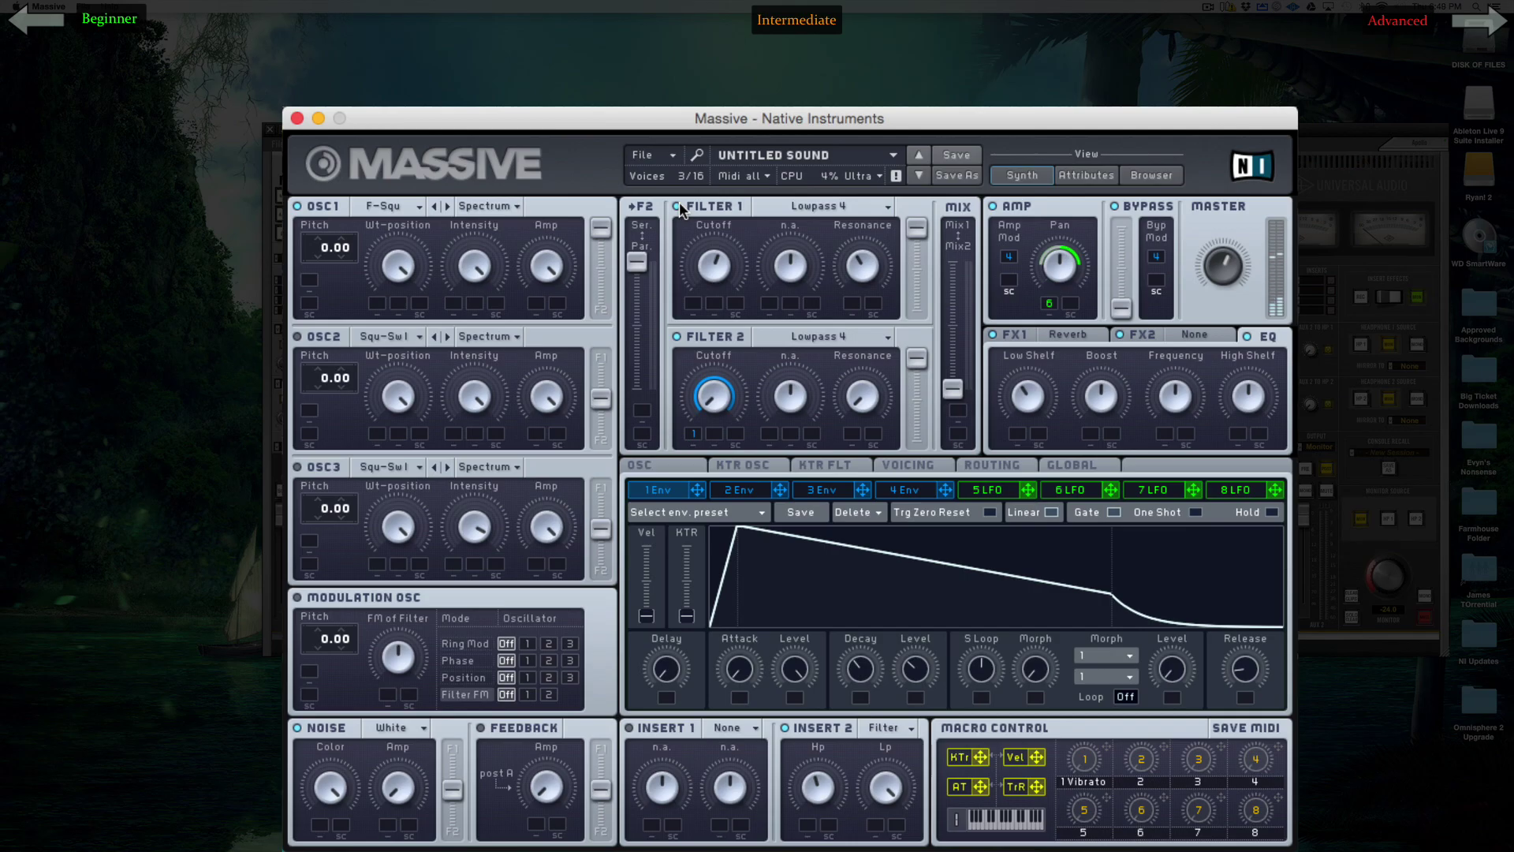
Step: Try lowering the decay level and decay time of envelope 4
left_click(907, 490)
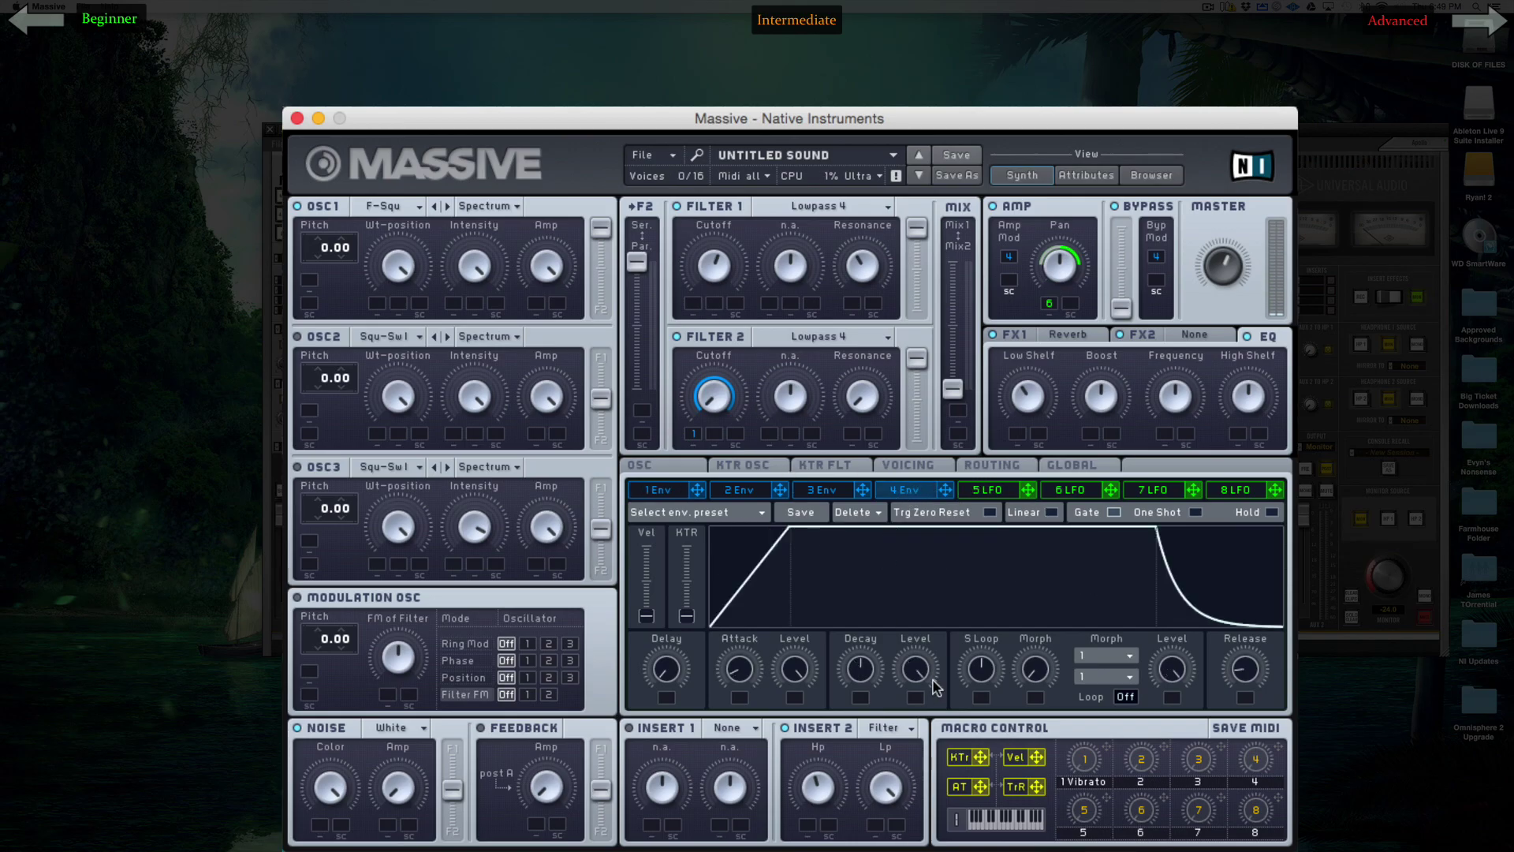
left_click_drag(910, 637, 929, 732)
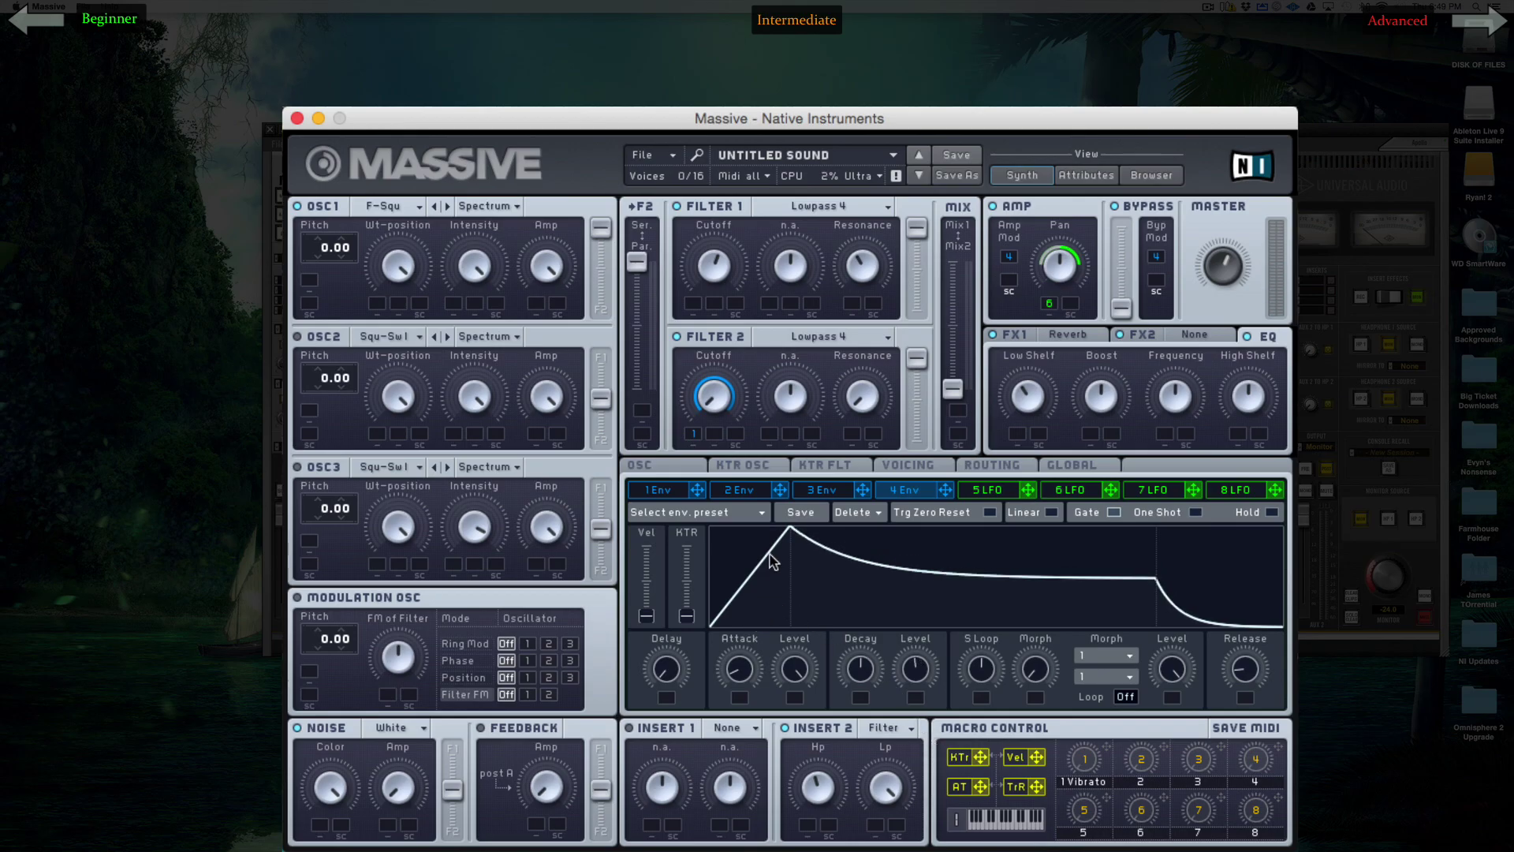
left_click_drag(861, 672, 932, 784)
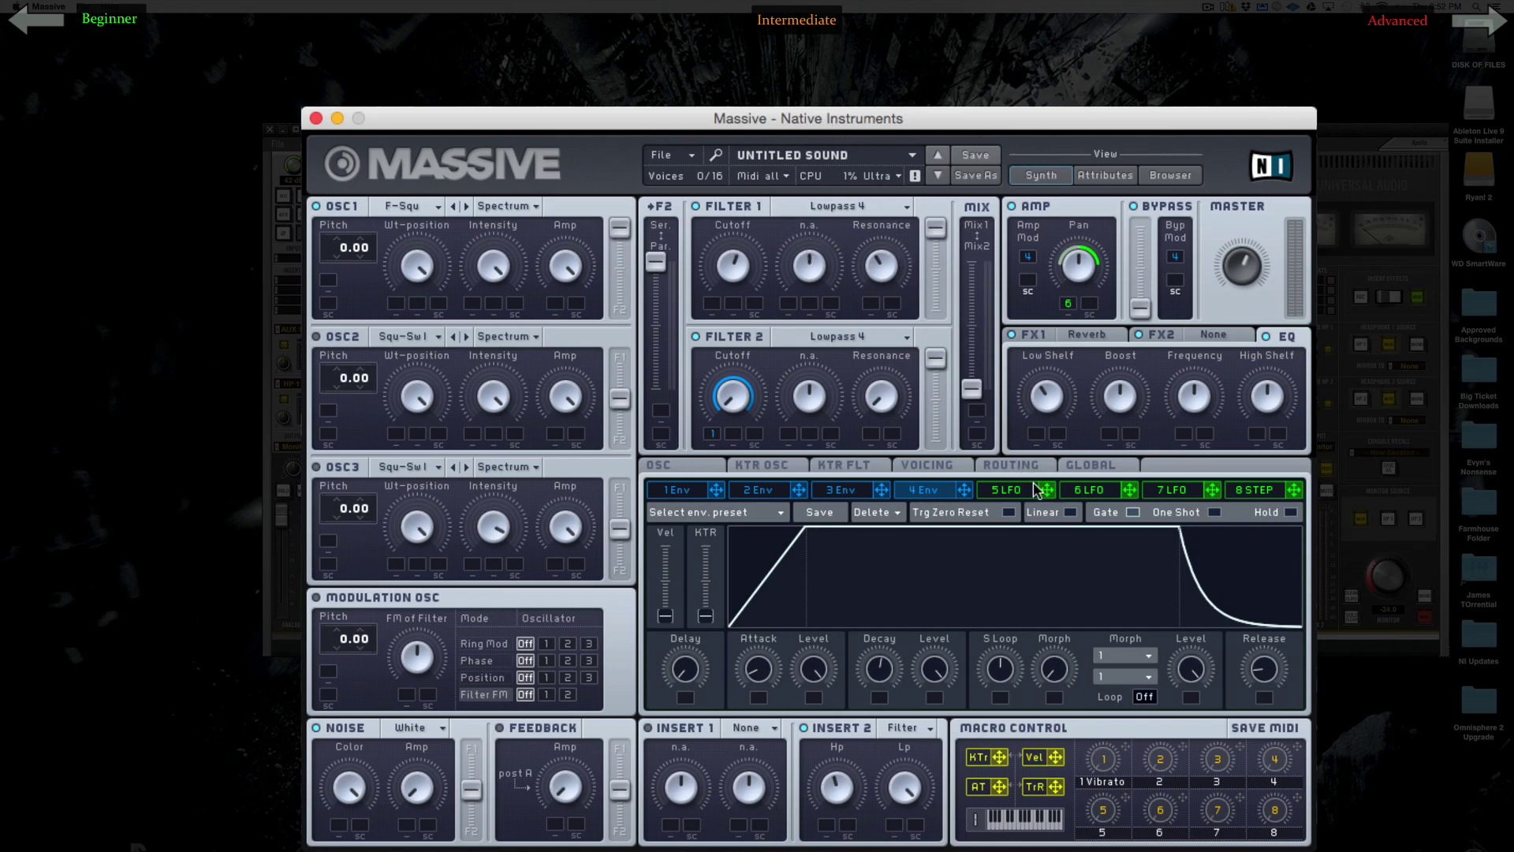
Step: Randomize the stepper pattern of modulator 8 repeatedly and adjust its Glide Mod amount
left_click(1255, 490)
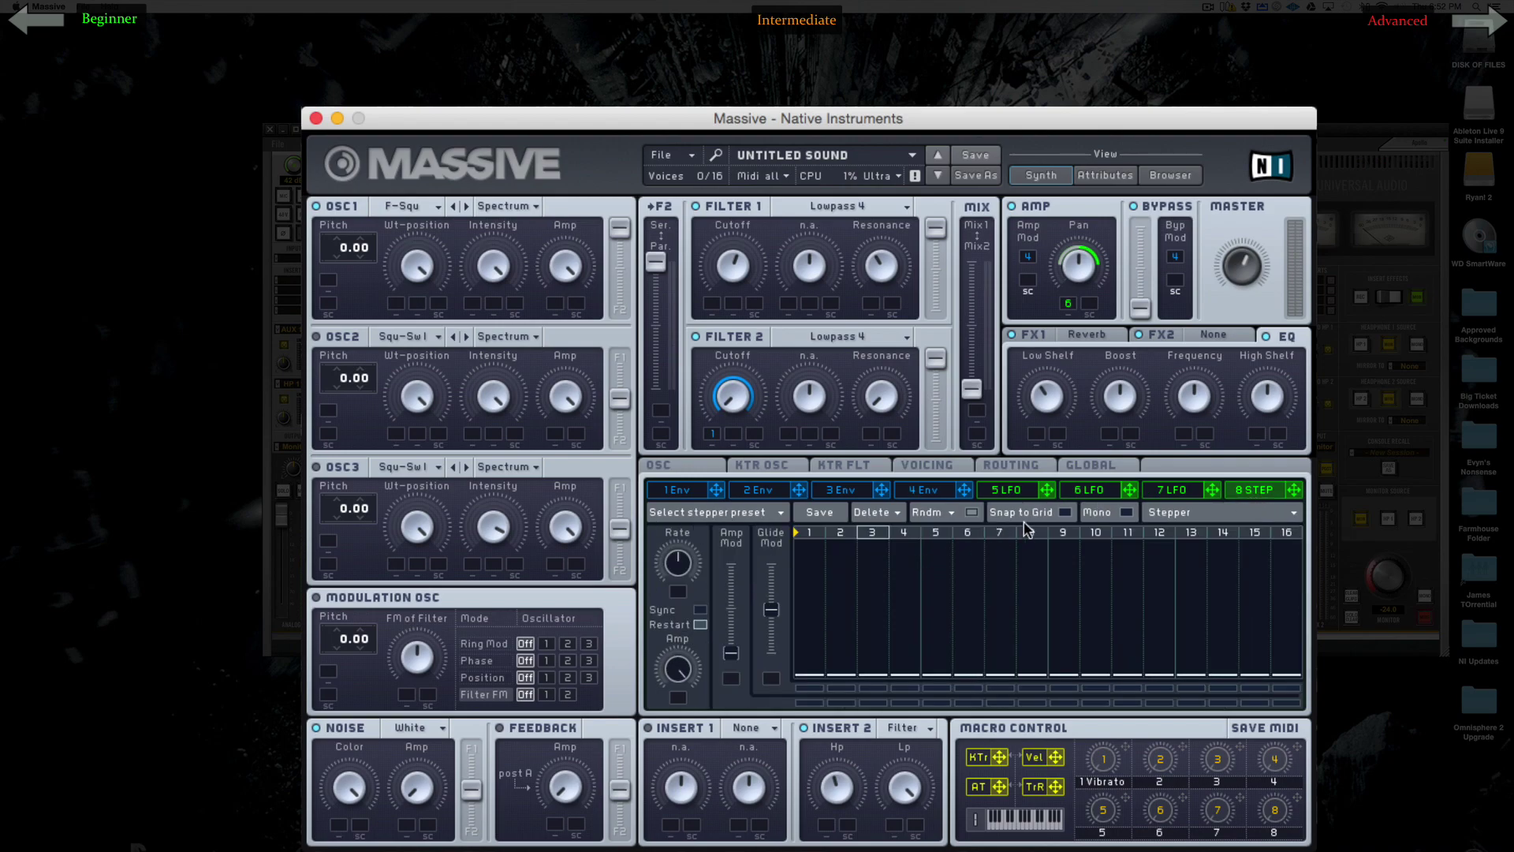
left_click(972, 513)
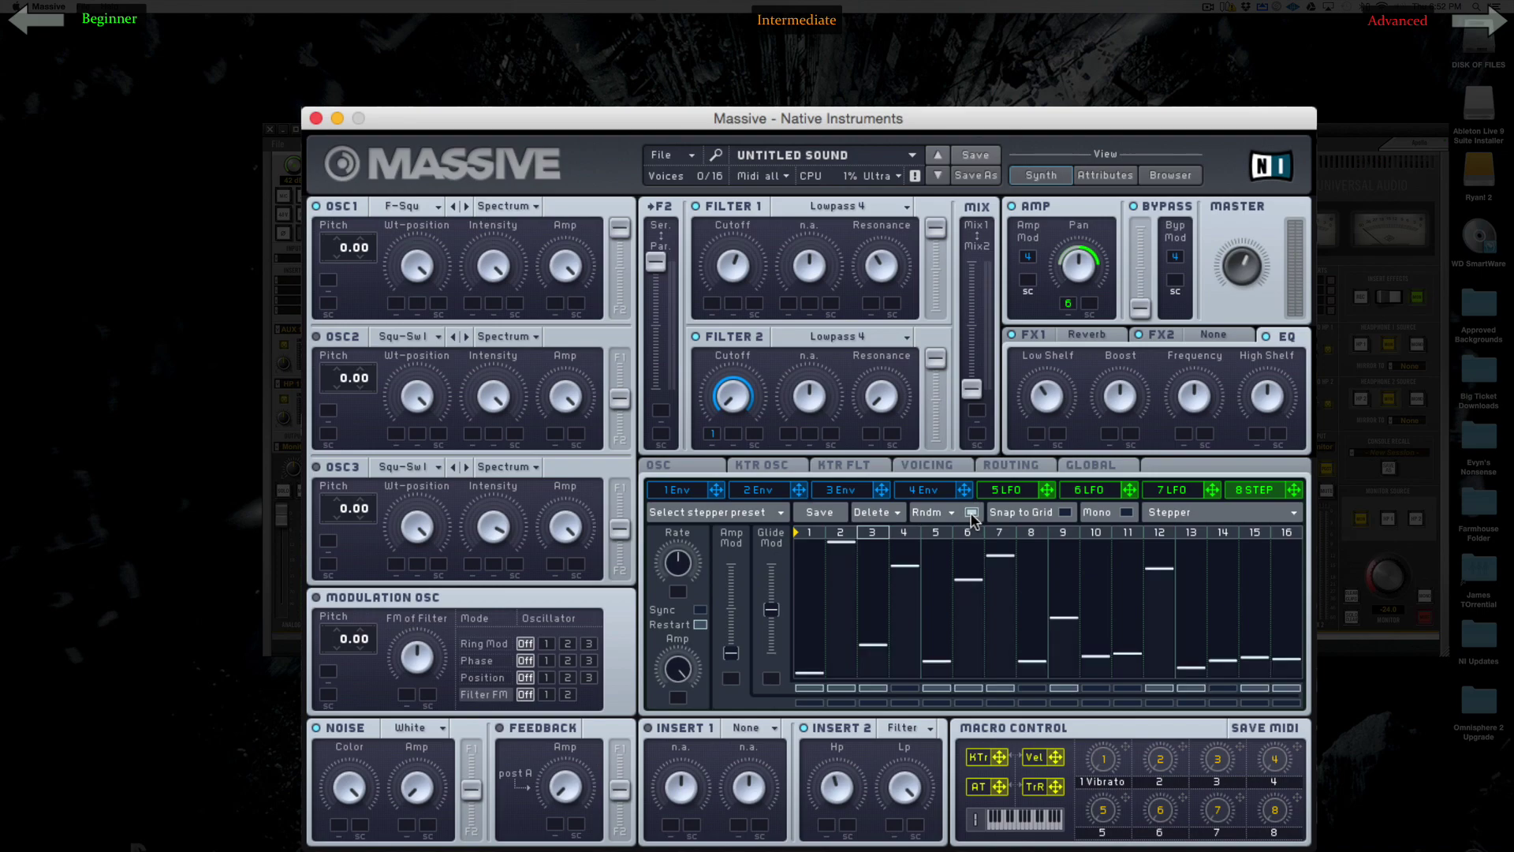
left_click(972, 514)
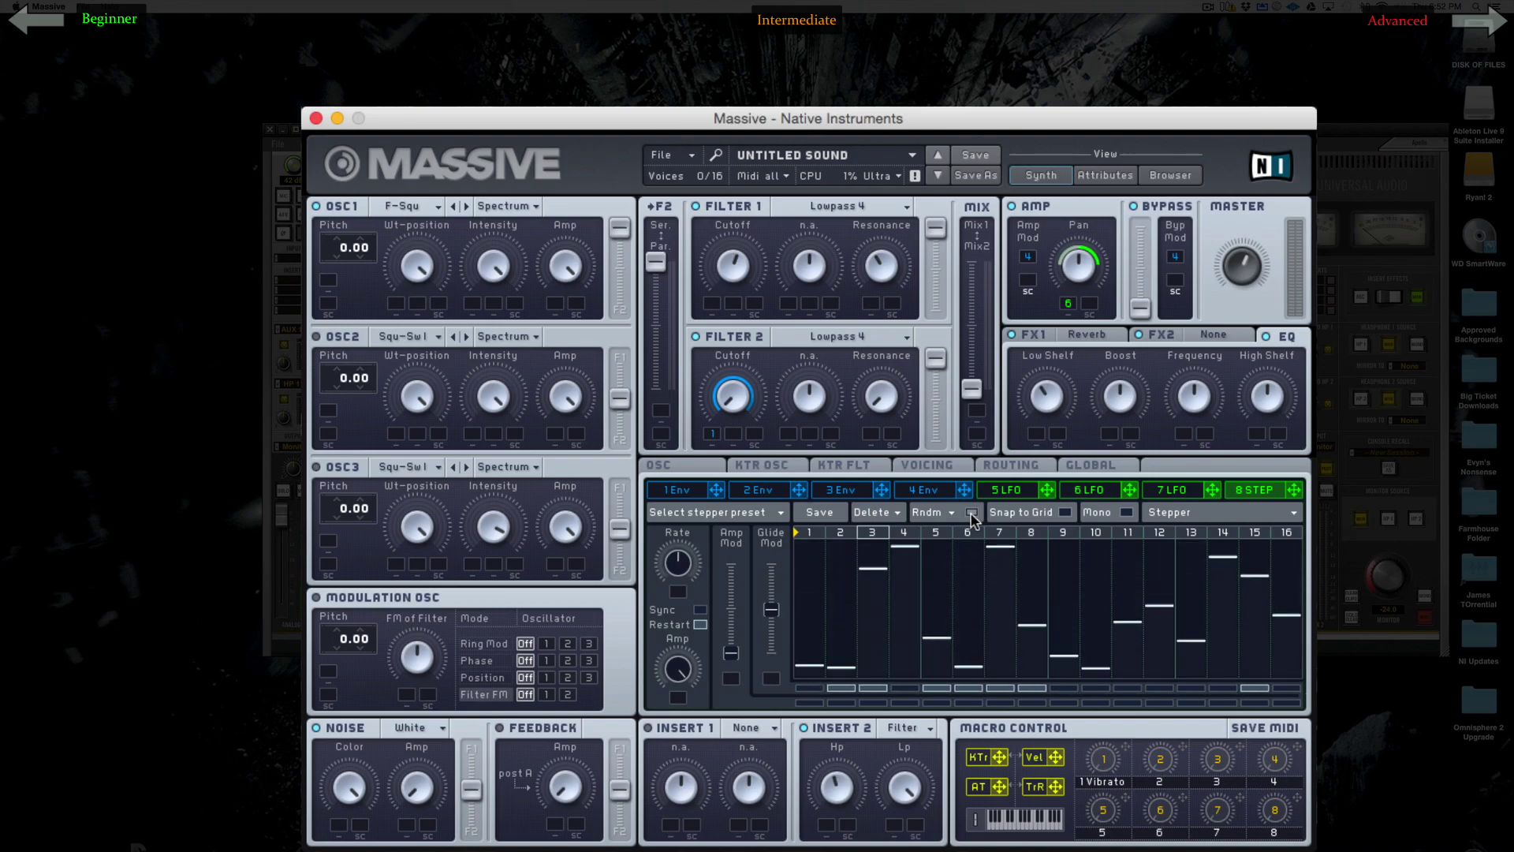
left_click(971, 515)
left_click(971, 514)
left_click(971, 514)
left_click(971, 514)
left_click(972, 514)
left_click(971, 514)
left_click(971, 514)
left_click(972, 514)
left_click(972, 514)
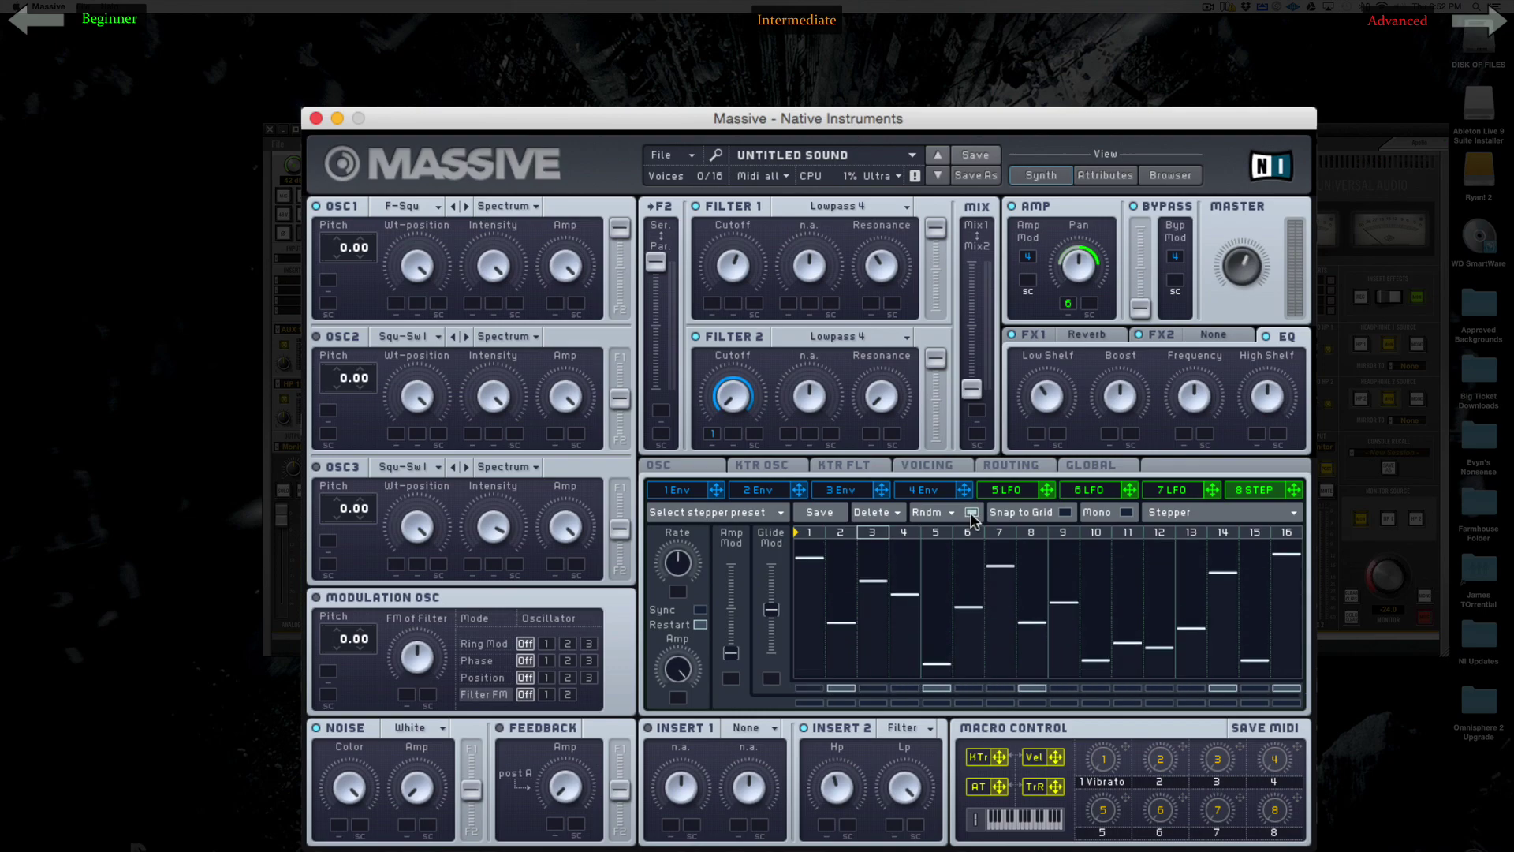
left_click(971, 514)
left_click(971, 514)
mouse_move(770, 612)
left_mouse_down()
mouse_move(770, 573)
mouse_move(777, 603)
left_mouse_up()
Step: Try changing modulator 6 from an LFO to a Performer
left_click(1005, 493)
left_click(1084, 490)
left_click(1163, 510)
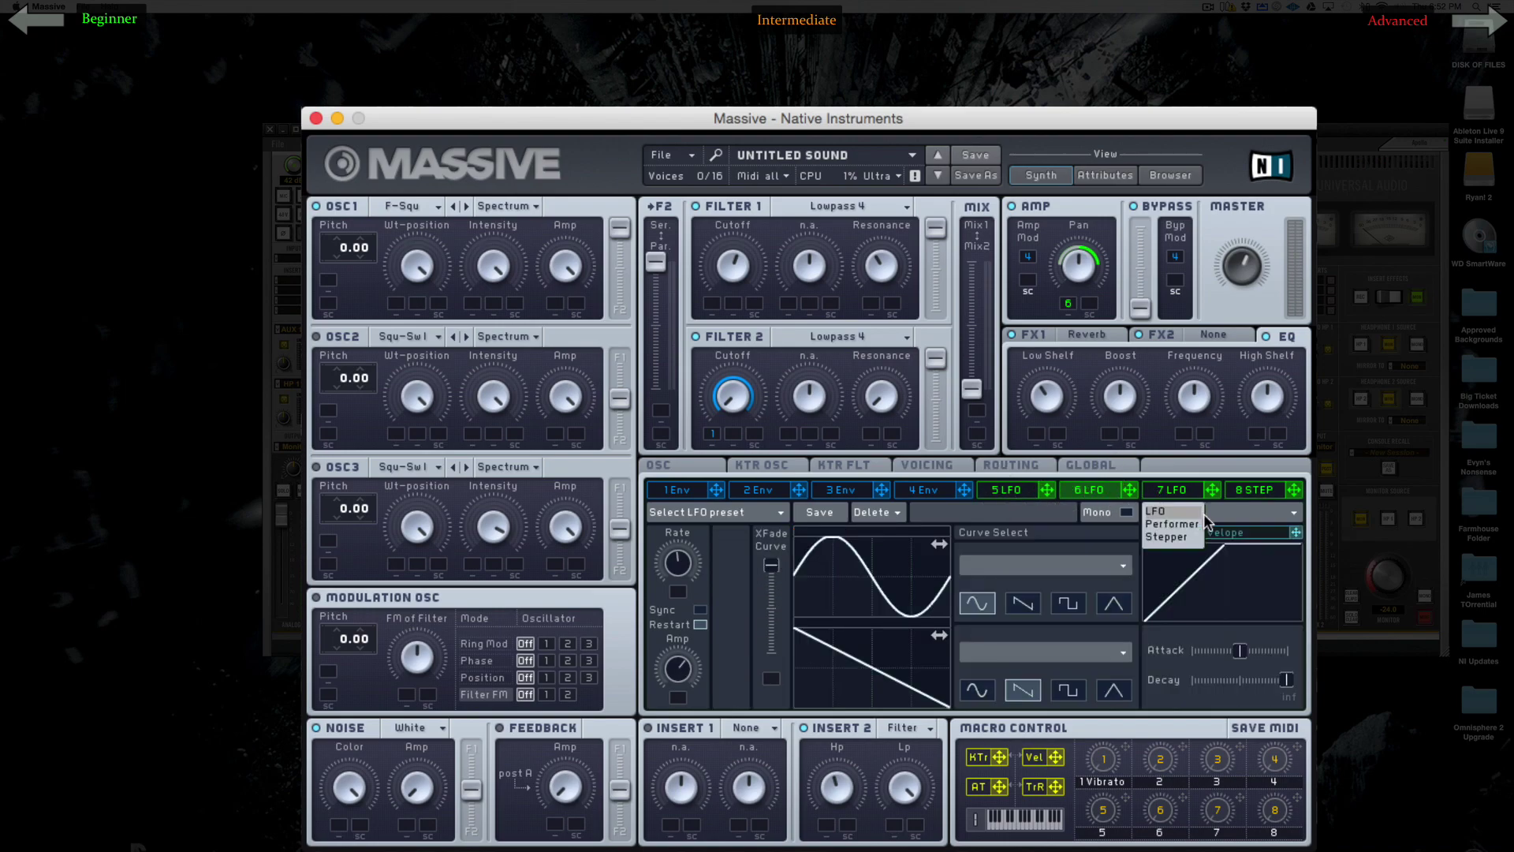
left_click(1180, 524)
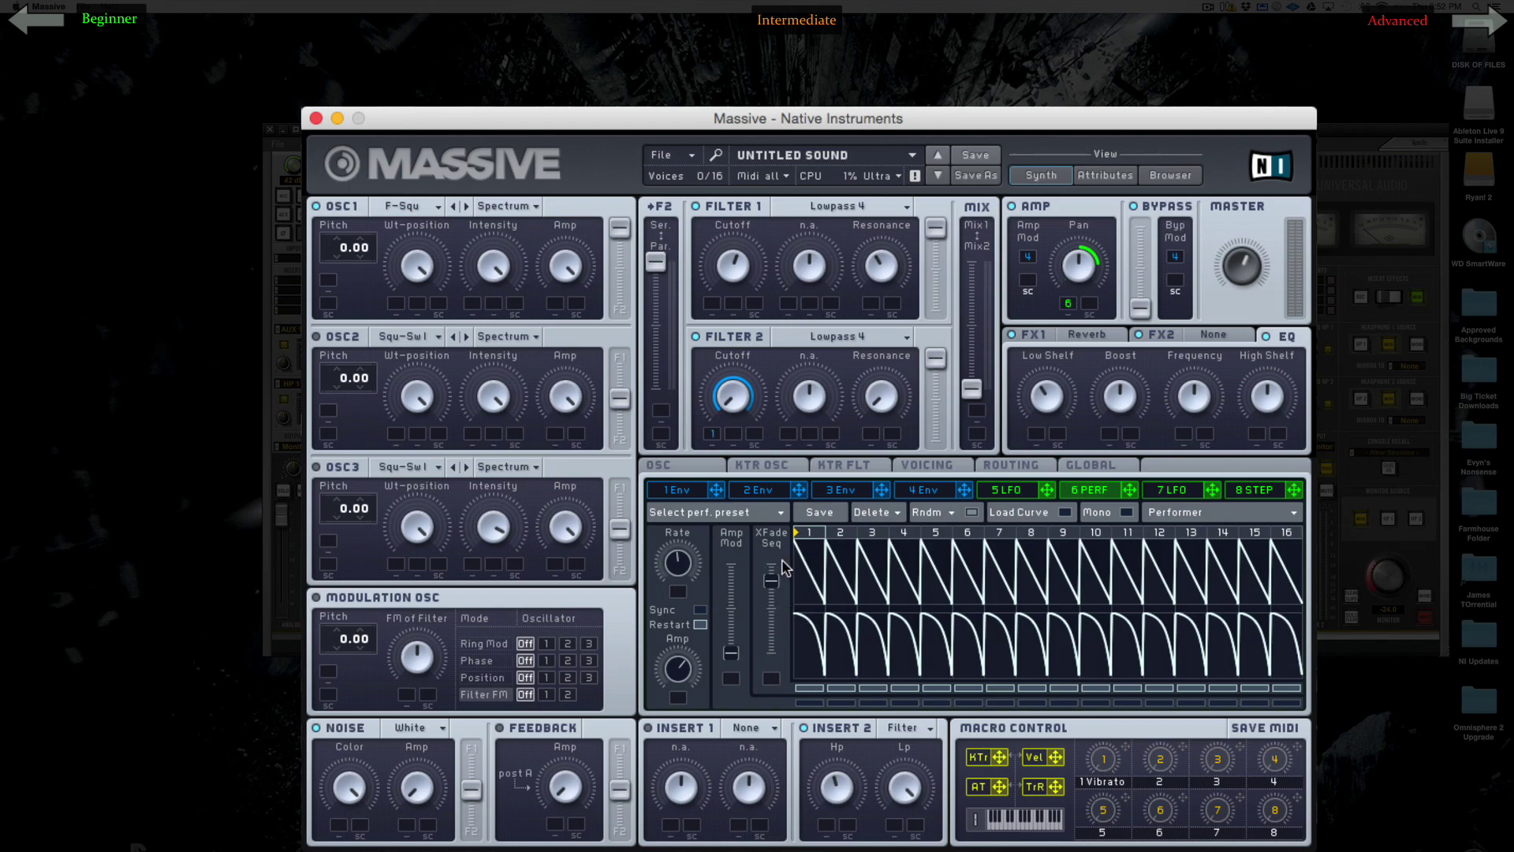
Step: Lower the Glide Mod amount of stepper 8 and activate the upper row of step switches for all 16 steps
left_click(1250, 492)
left_click_drag(768, 614, 770, 627)
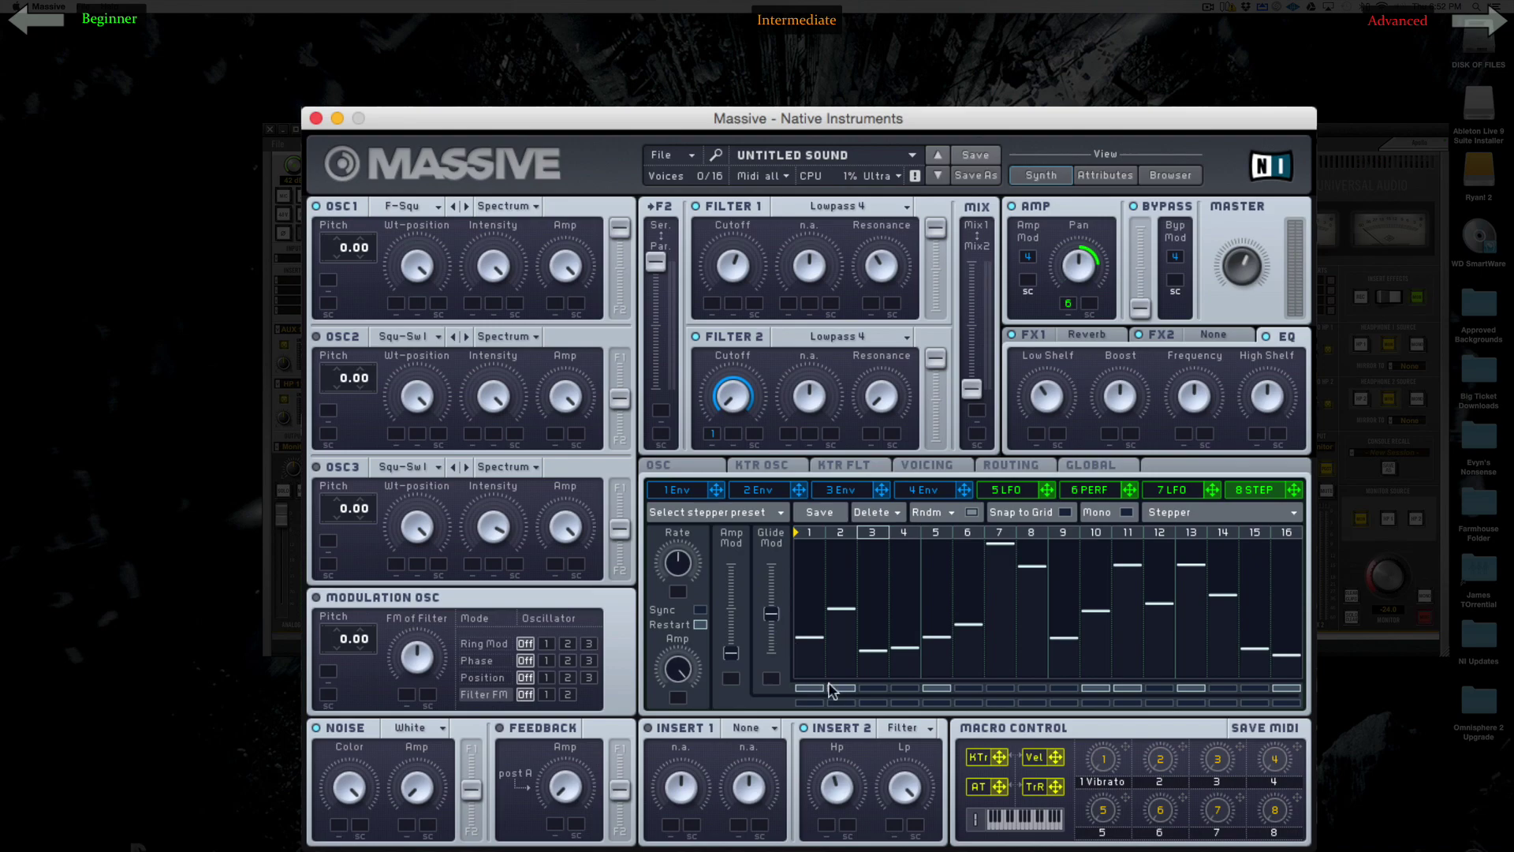
left_click_drag(886, 692, 1291, 690)
left_click(802, 688)
left_click(807, 688)
left_click(814, 689)
left_click(814, 689)
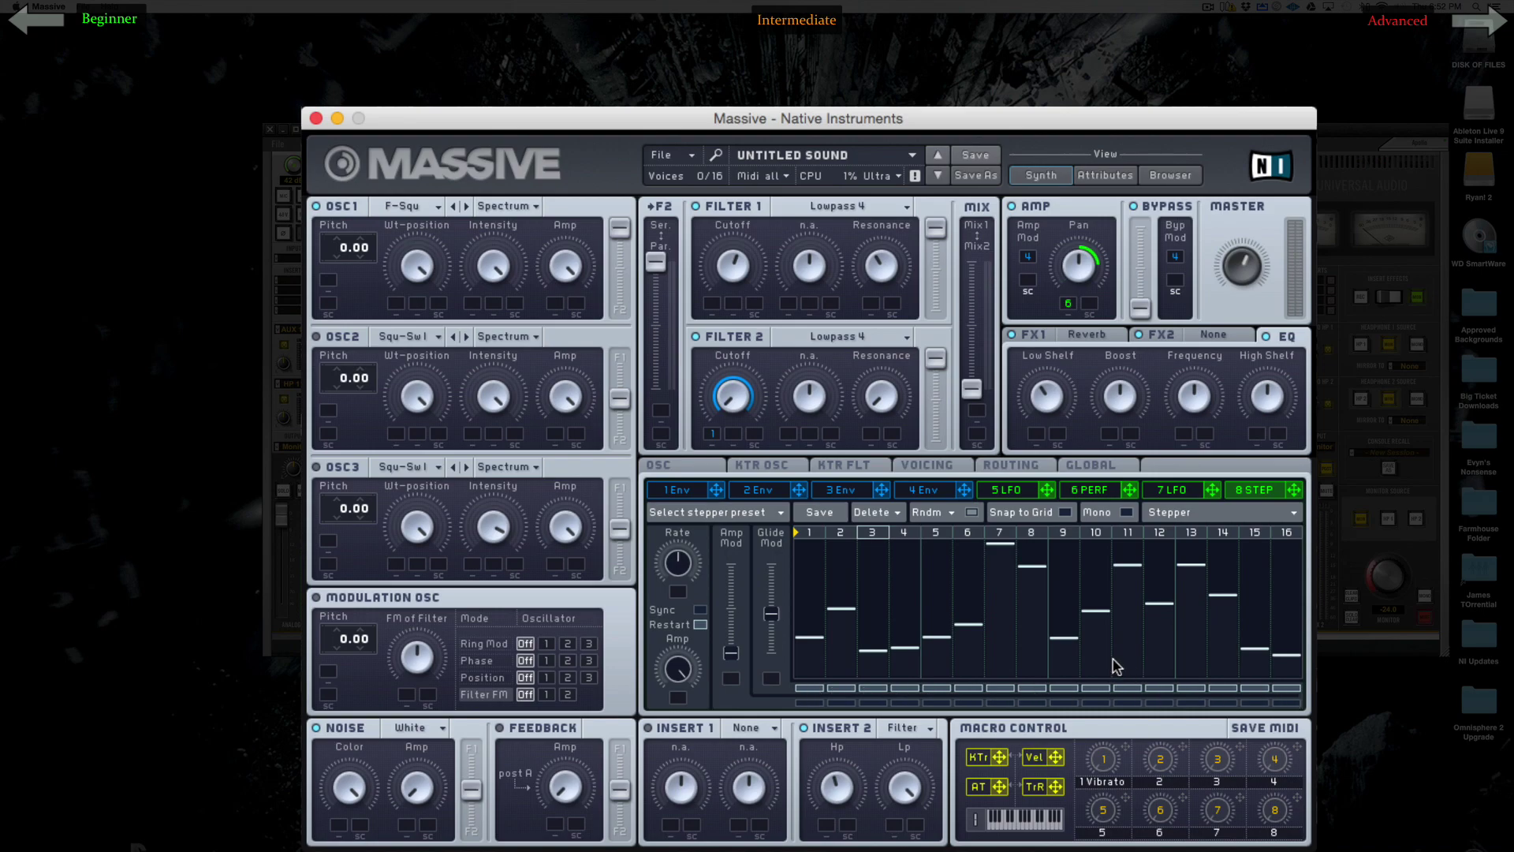
Step: Randomize the pattern of stepper 8 several times and reactivate the upper step switches on every step
left_click(972, 513)
left_click(971, 513)
left_click(972, 512)
left_click(971, 513)
left_click(972, 512)
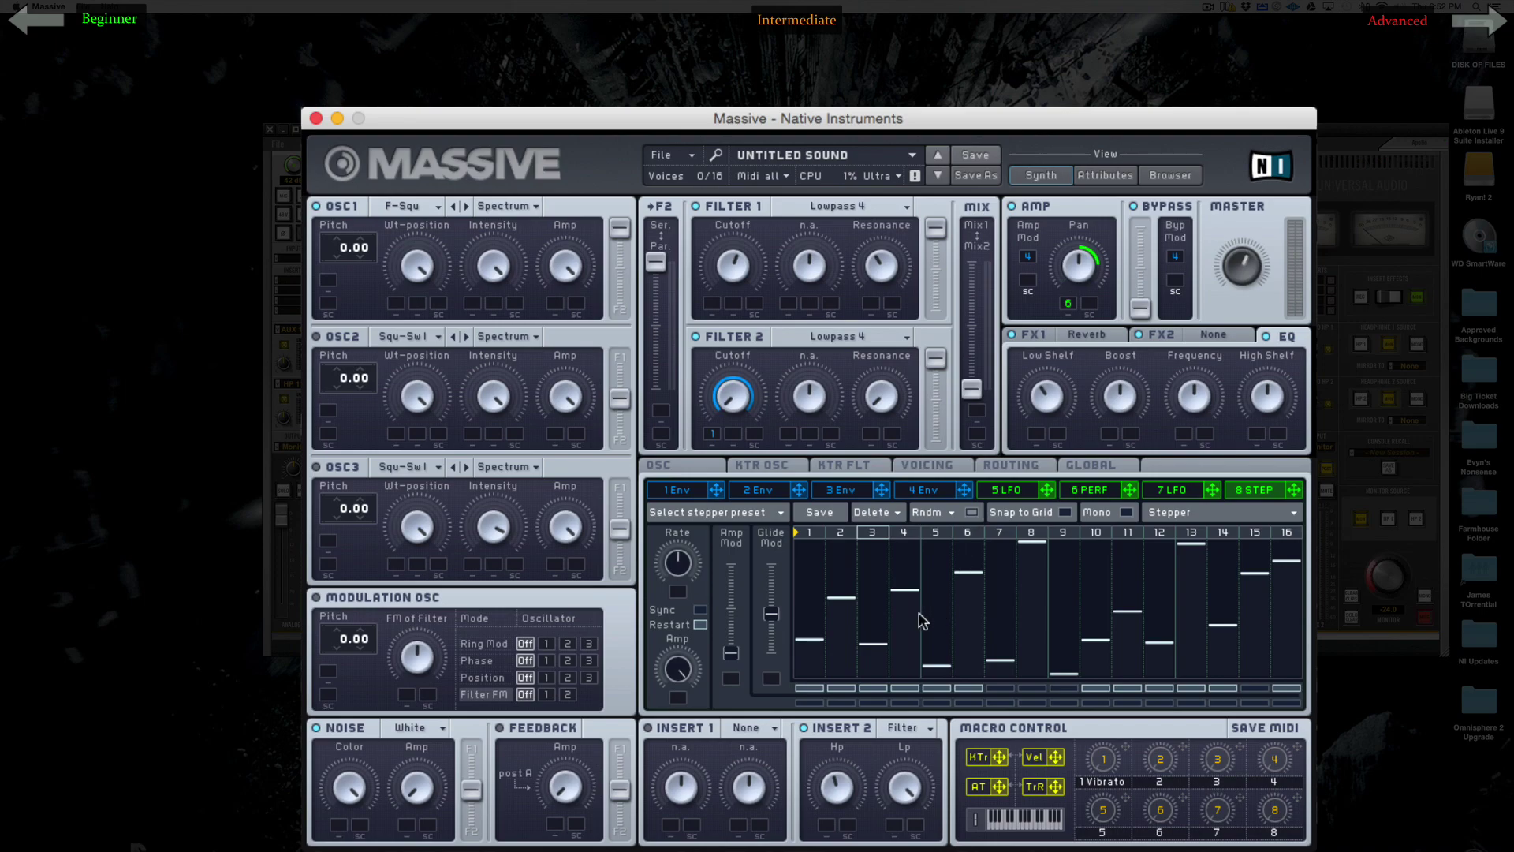
left_click(1000, 688)
left_click(1032, 688)
left_click(1255, 688)
left_click(1063, 688)
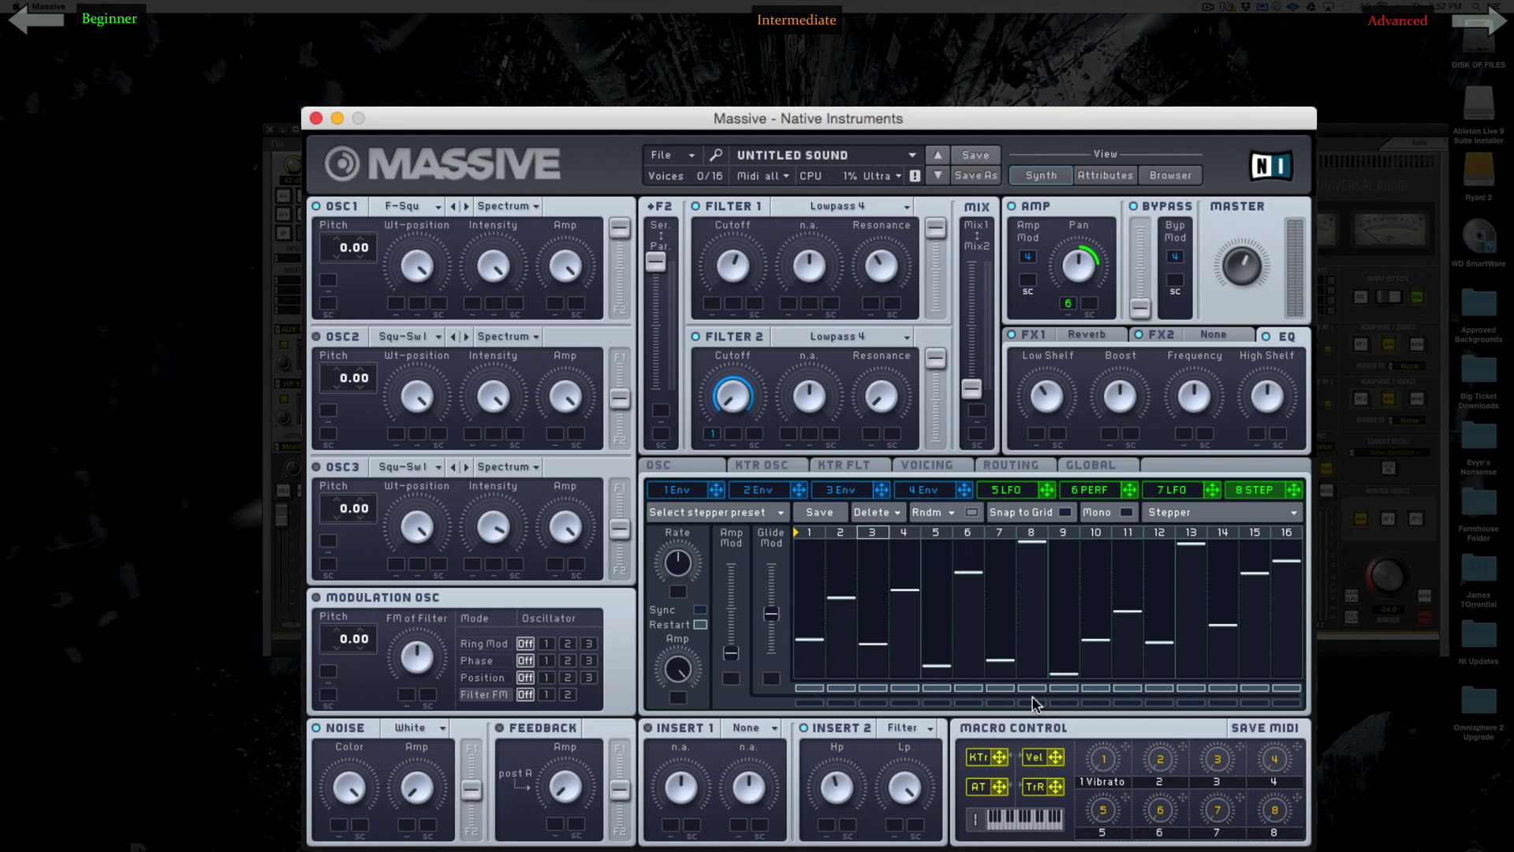
Step: Raise Glide Mod on stepper 8 and assign the stepper to the filter series/parallel fader and the Mix fader
mouse_move(771, 612)
left_mouse_down()
mouse_move(771, 585)
mouse_move(771, 680)
mouse_move(771, 603)
left_mouse_up()
left_click_drag(1287, 495, 661, 411)
left_click_drag(1294, 490, 977, 276)
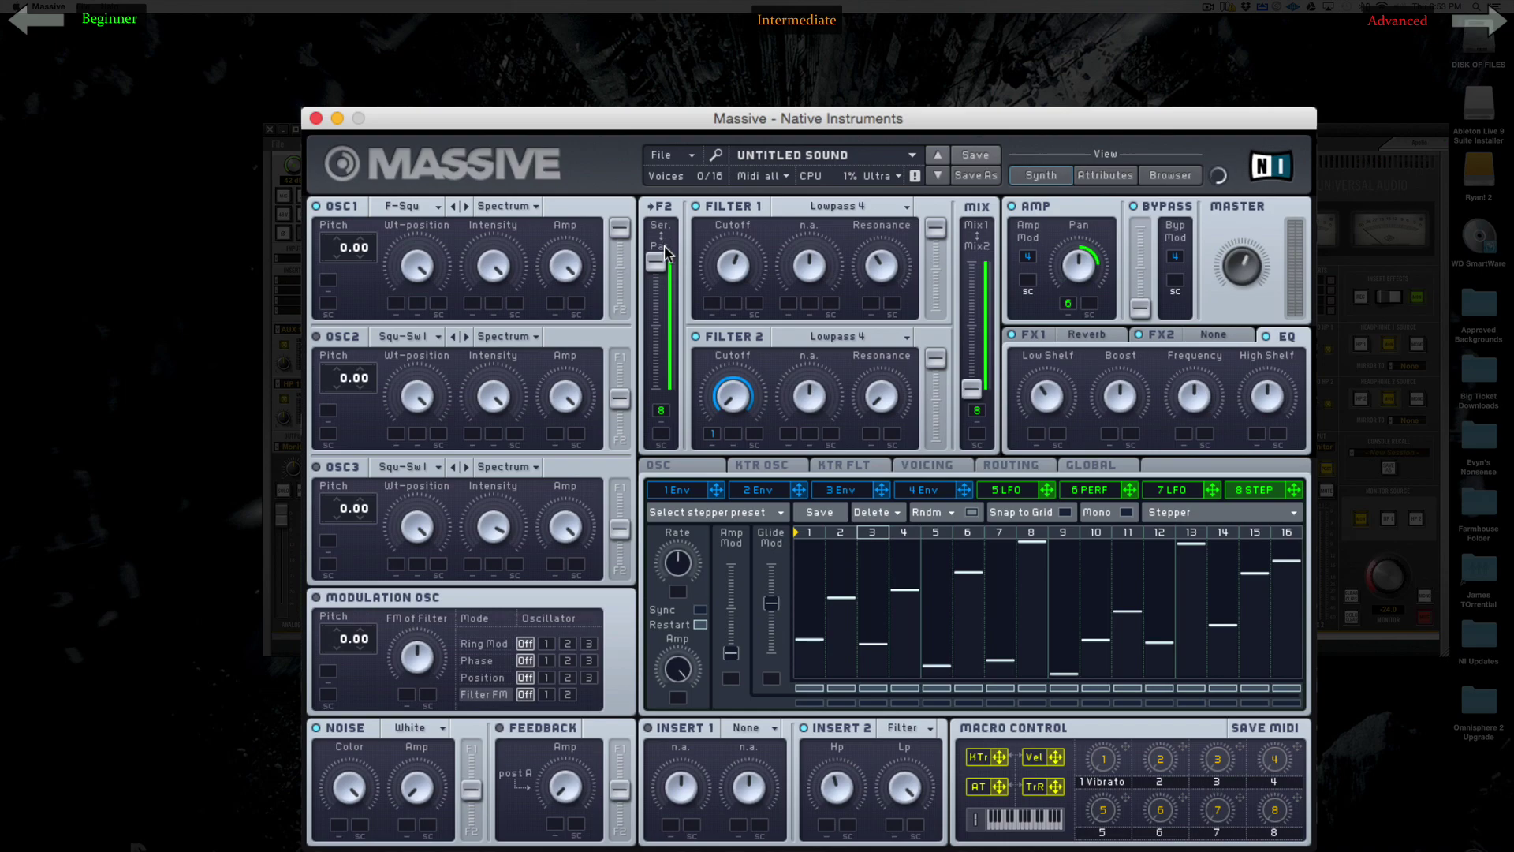
Step: Try the filter routing fader in the parallel position, then return it to the series end
left_click_drag(666, 276, 662, 388)
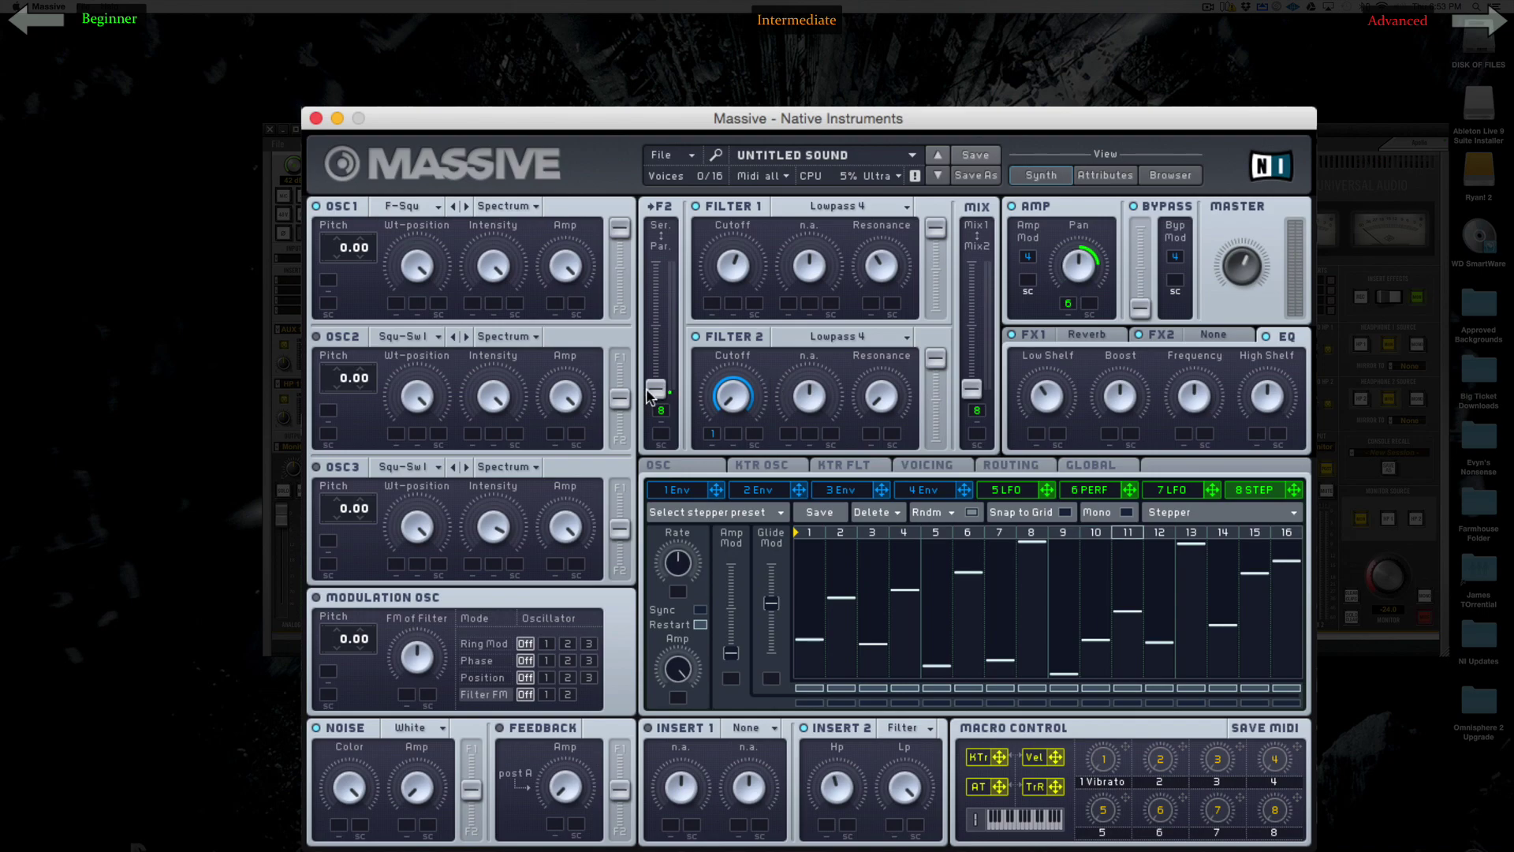
left_click(666, 274)
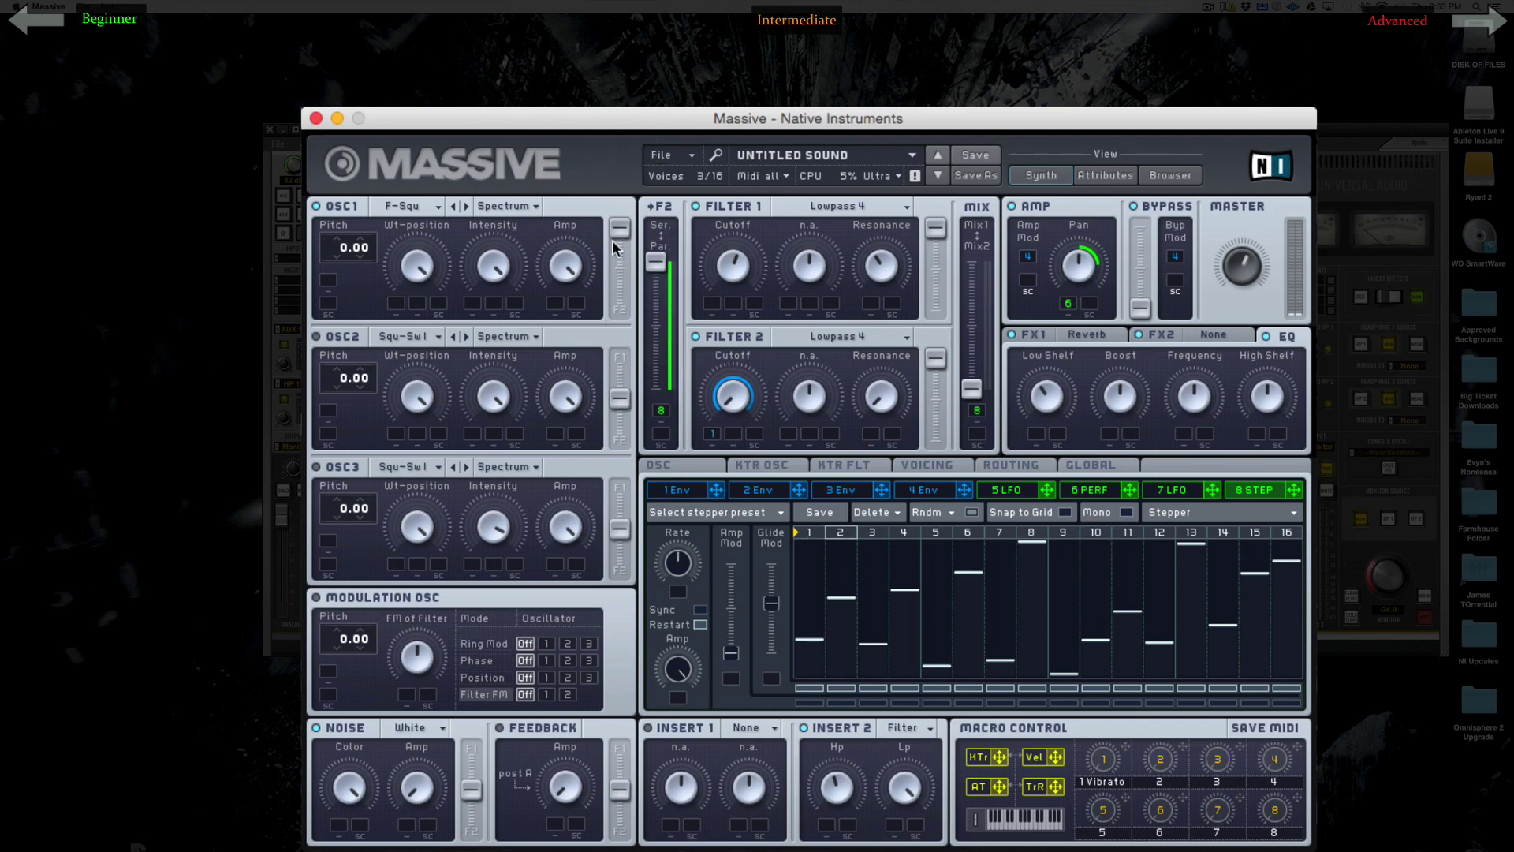
left_click(668, 260)
Step: Set stepper 8's modulation range on the Mix fader to full and test the fader before returning it to Mix2
left_click_drag(978, 406, 962, 147)
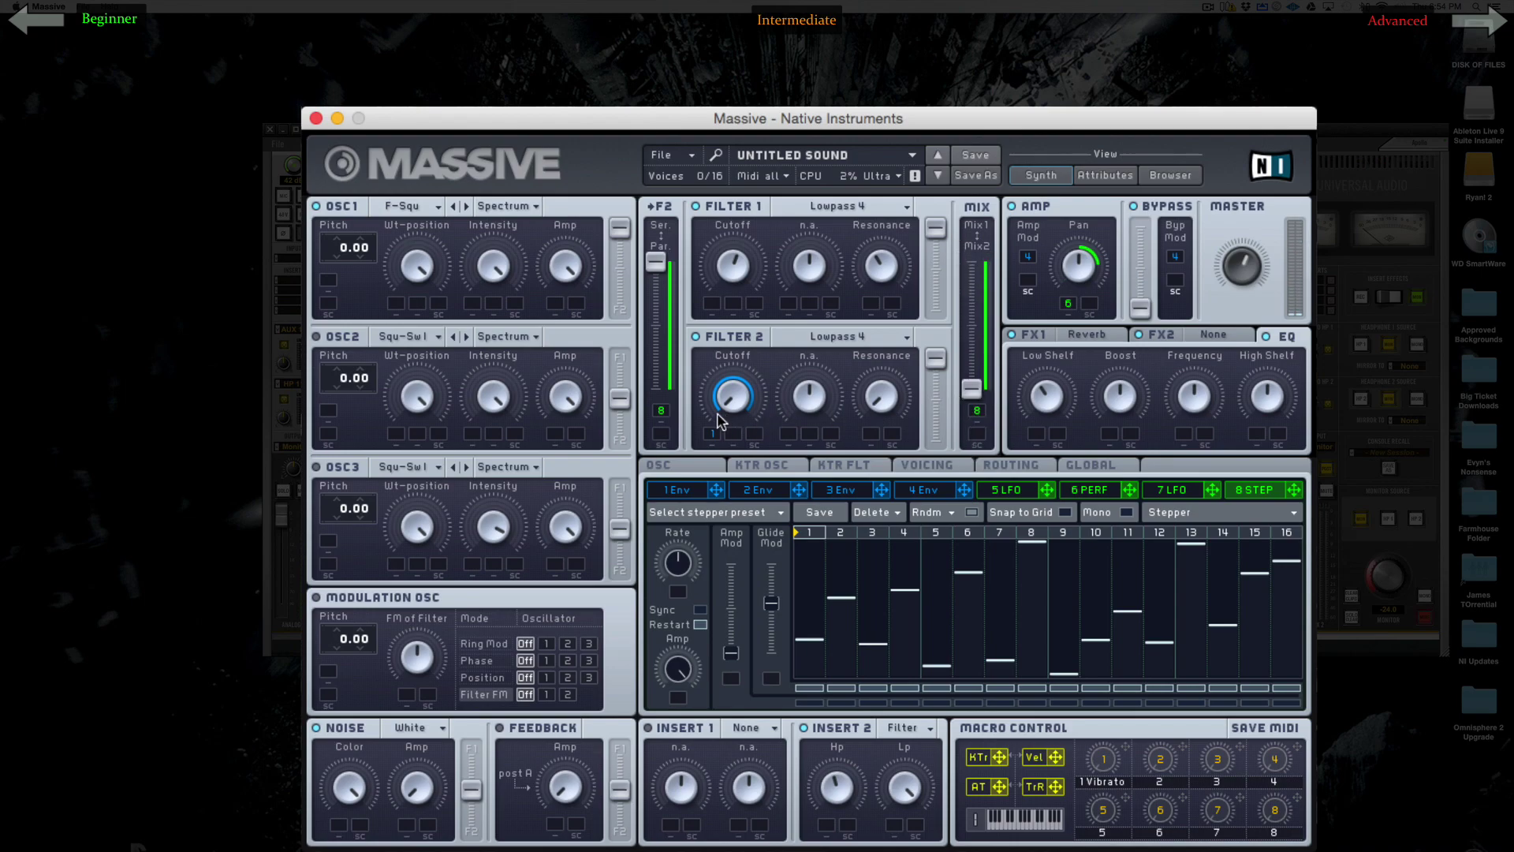
left_click_drag(976, 395, 973, 267)
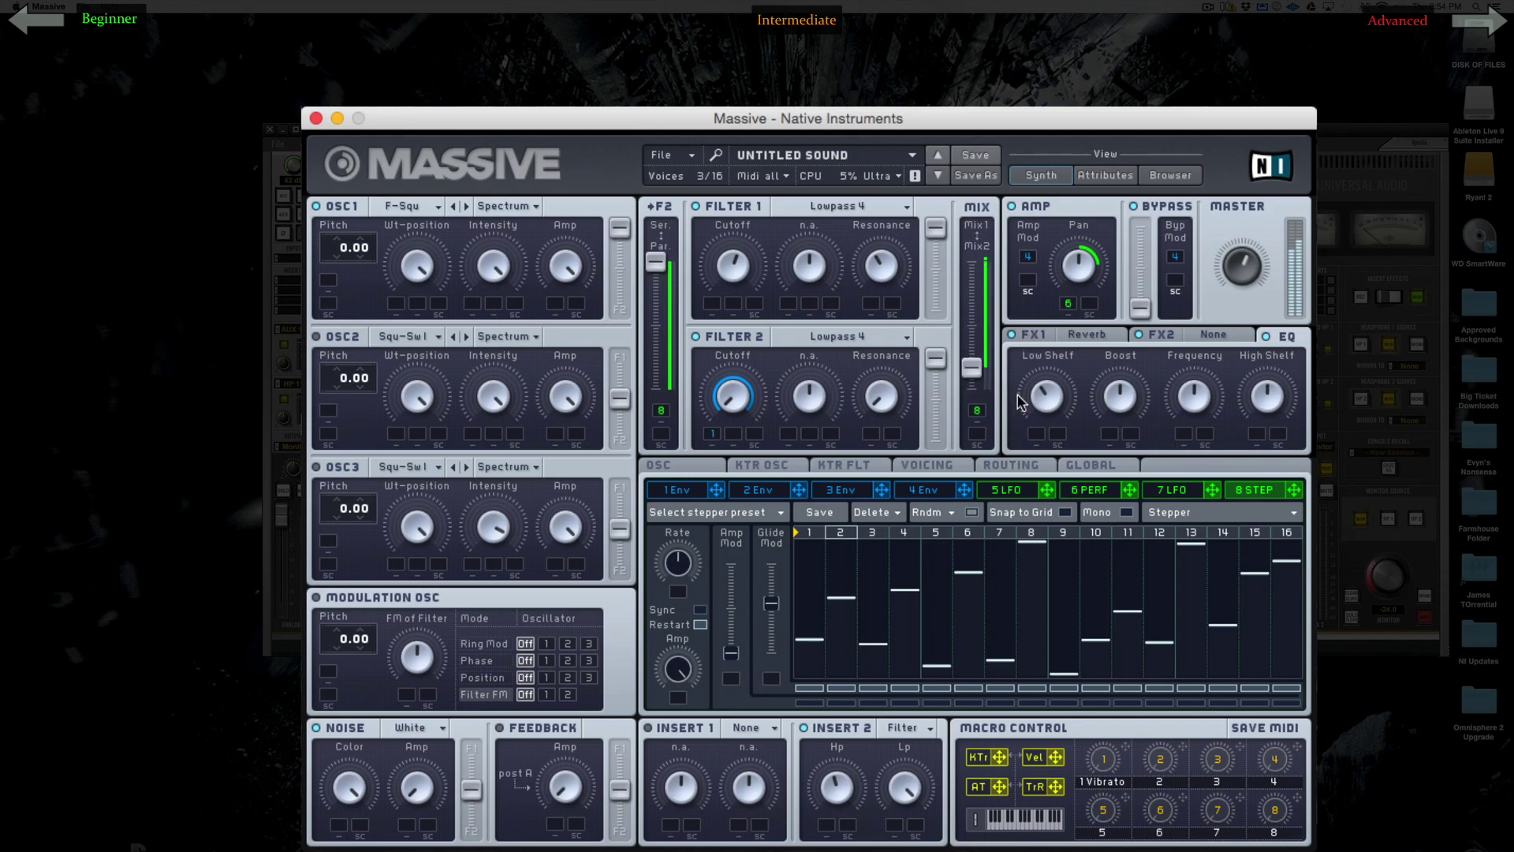
left_click_drag(1014, 372, 1008, 466)
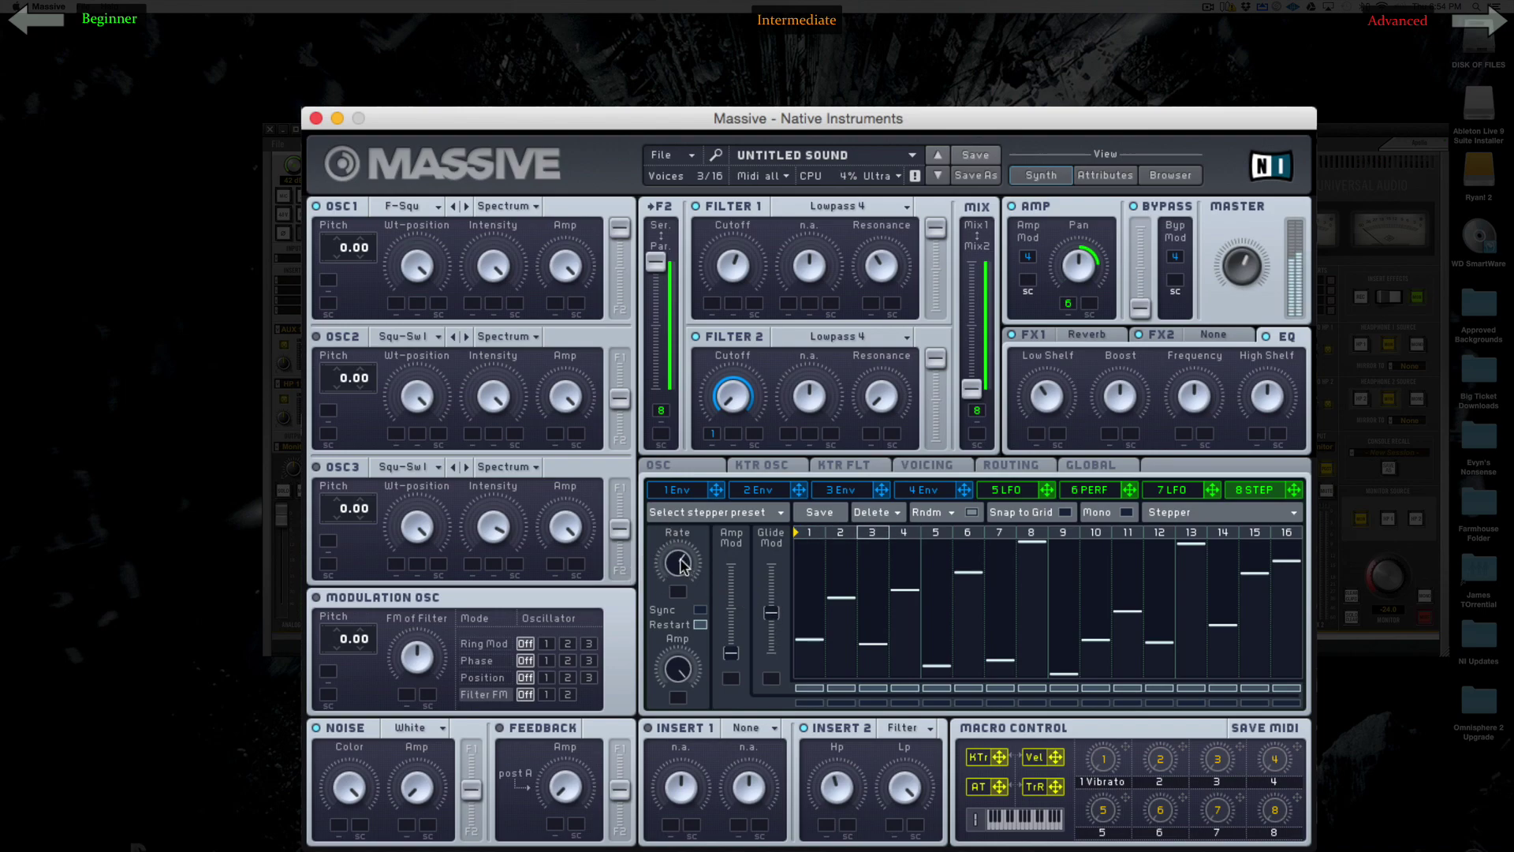
Step: Randomize the pattern of stepper 8 again until a new sequence is found
left_click(972, 514)
left_click(971, 513)
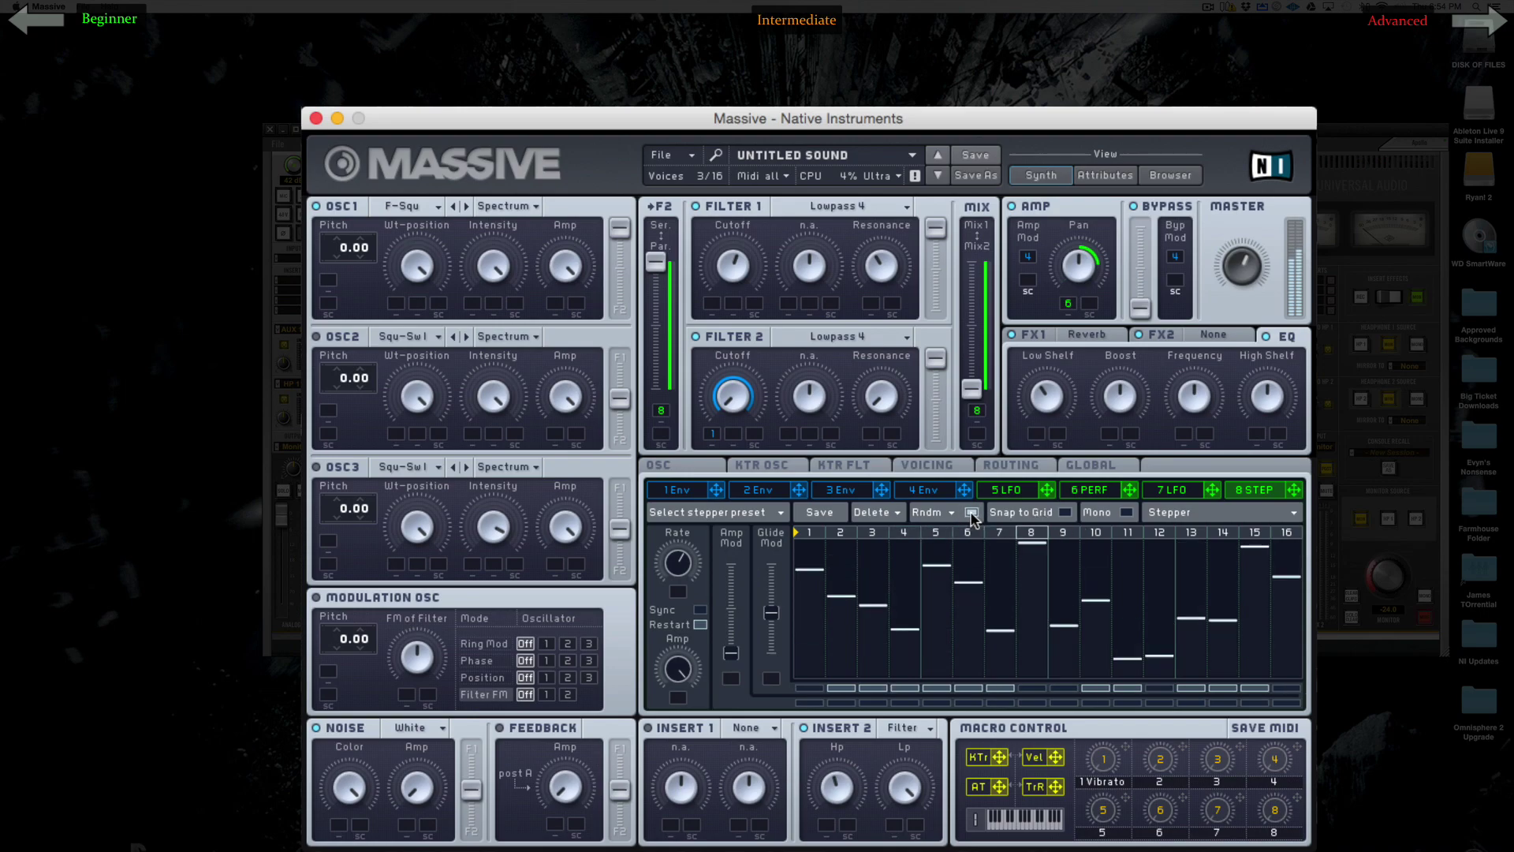
left_click(971, 513)
Step: Activate the remaining upper step switches of stepper 8 and raise its Glide Mod slightly
left_click_drag(1176, 683, 1248, 690)
mouse_move(977, 687)
left_mouse_down()
mouse_move(891, 687)
mouse_move(1011, 690)
left_mouse_up()
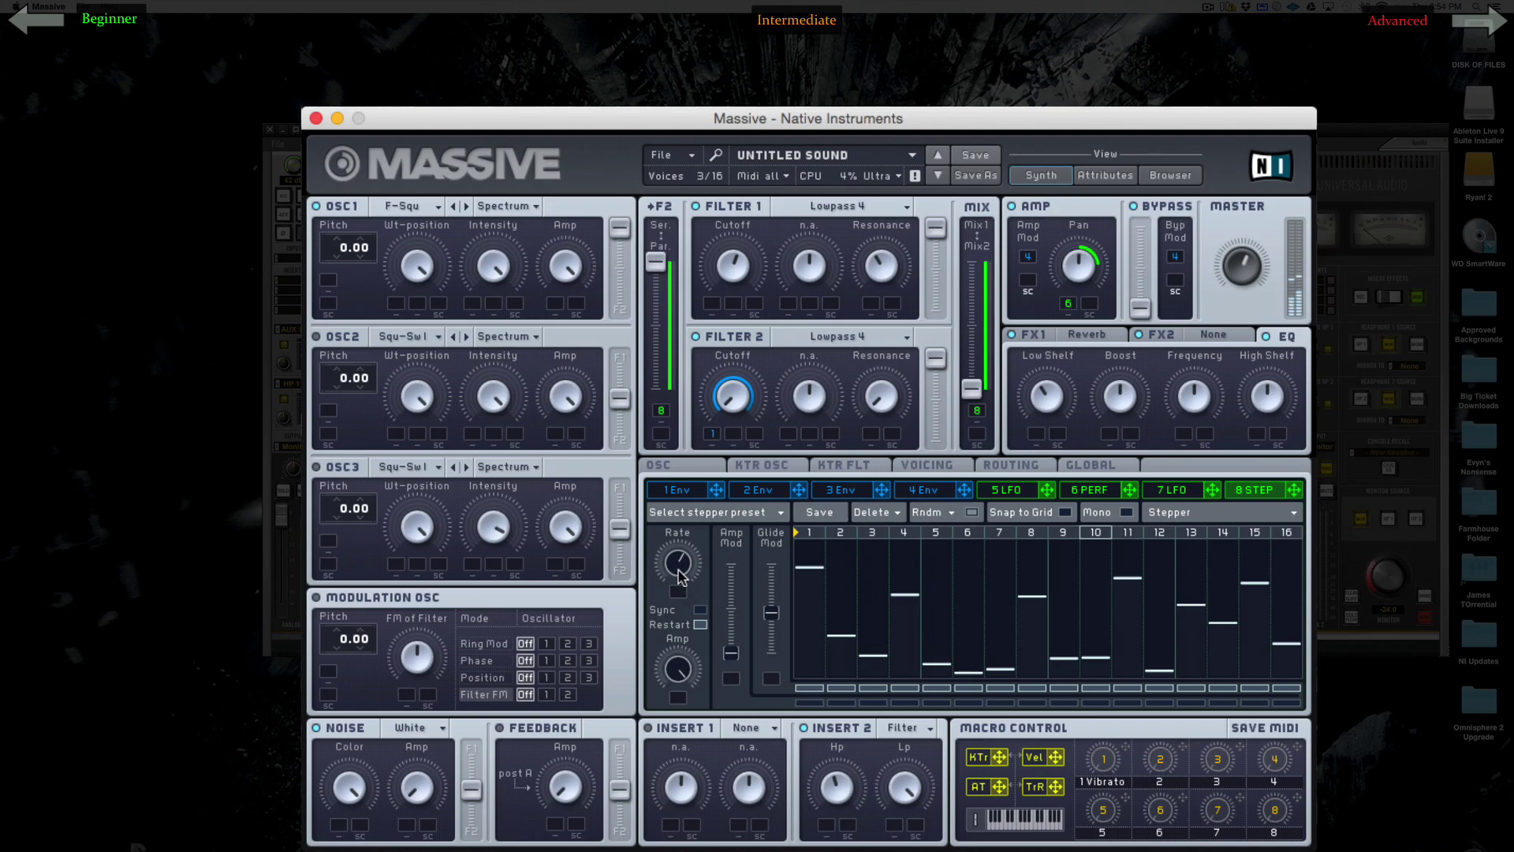
left_click_drag(771, 612, 771, 607)
left_click_drag(772, 608, 771, 601)
Step: Look through the oscillator and routing settings and modulators 5 and 7, then return to stepper 8
left_click(683, 467)
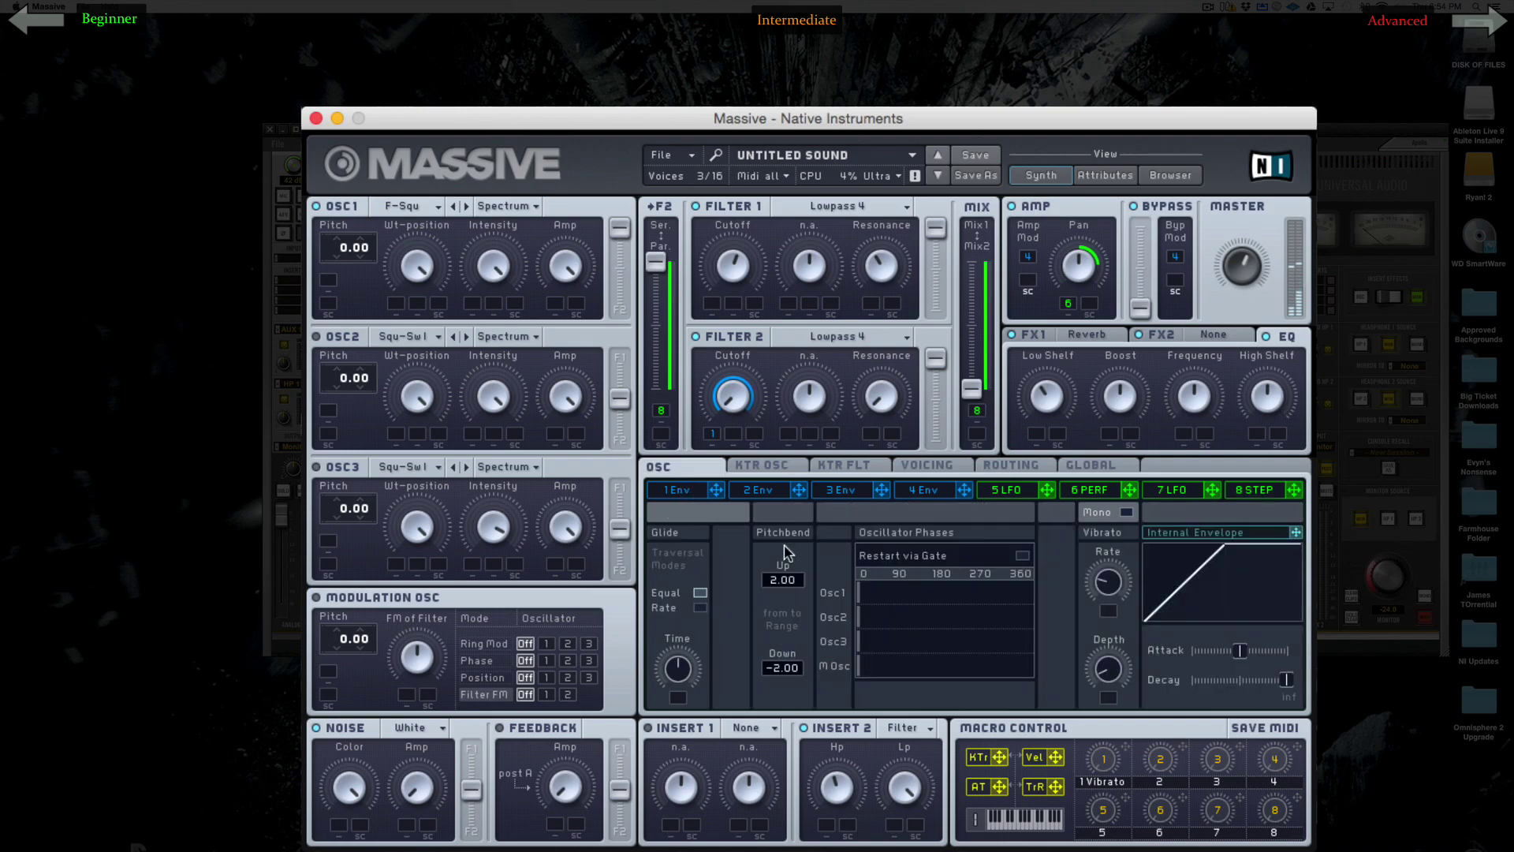
left_click(1006, 469)
left_click(998, 491)
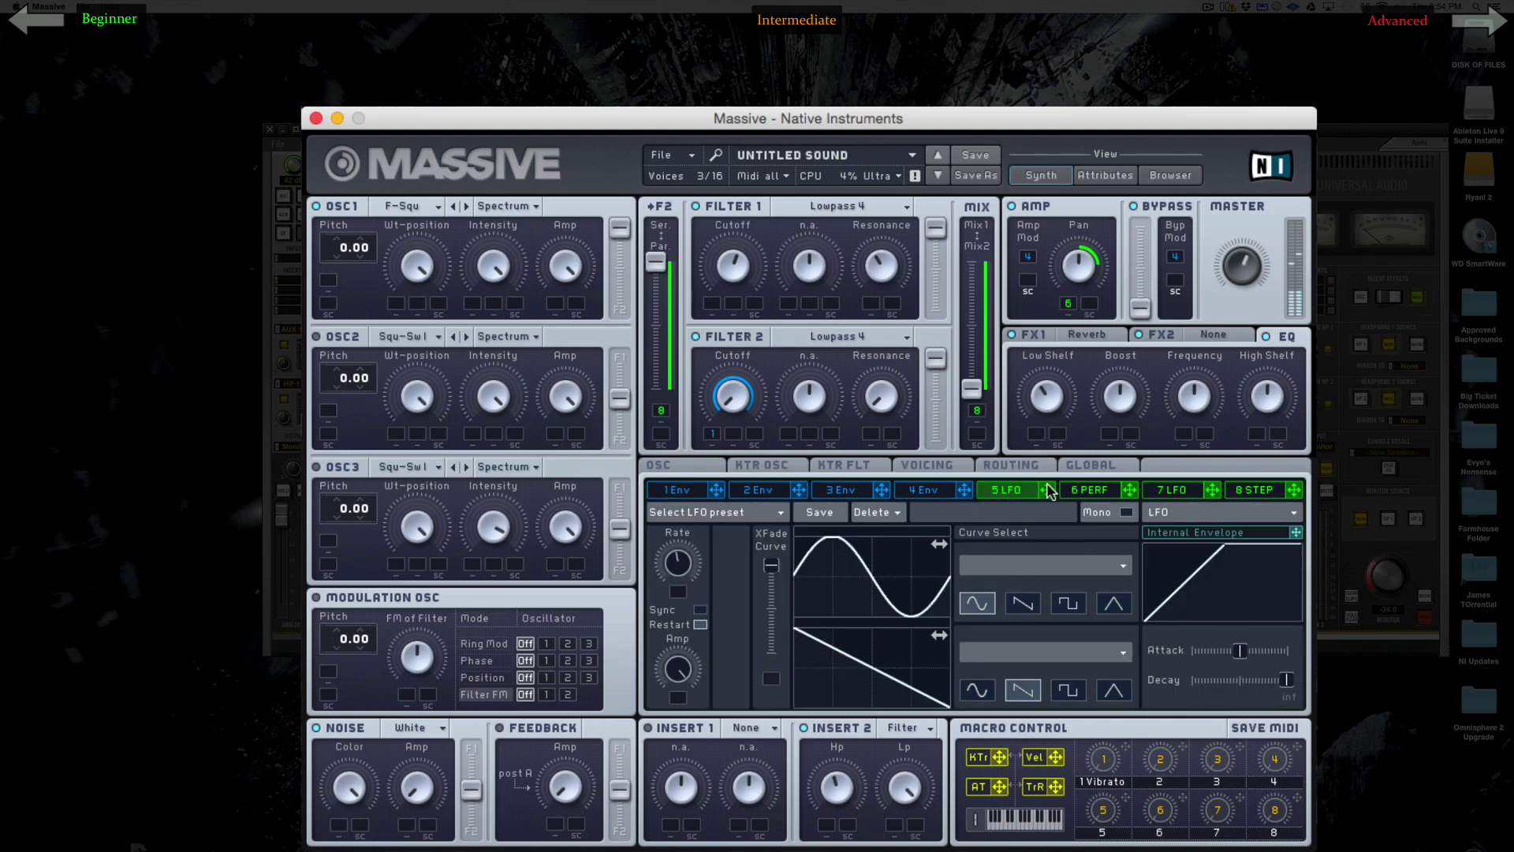
left_click(1172, 490)
left_click(1254, 490)
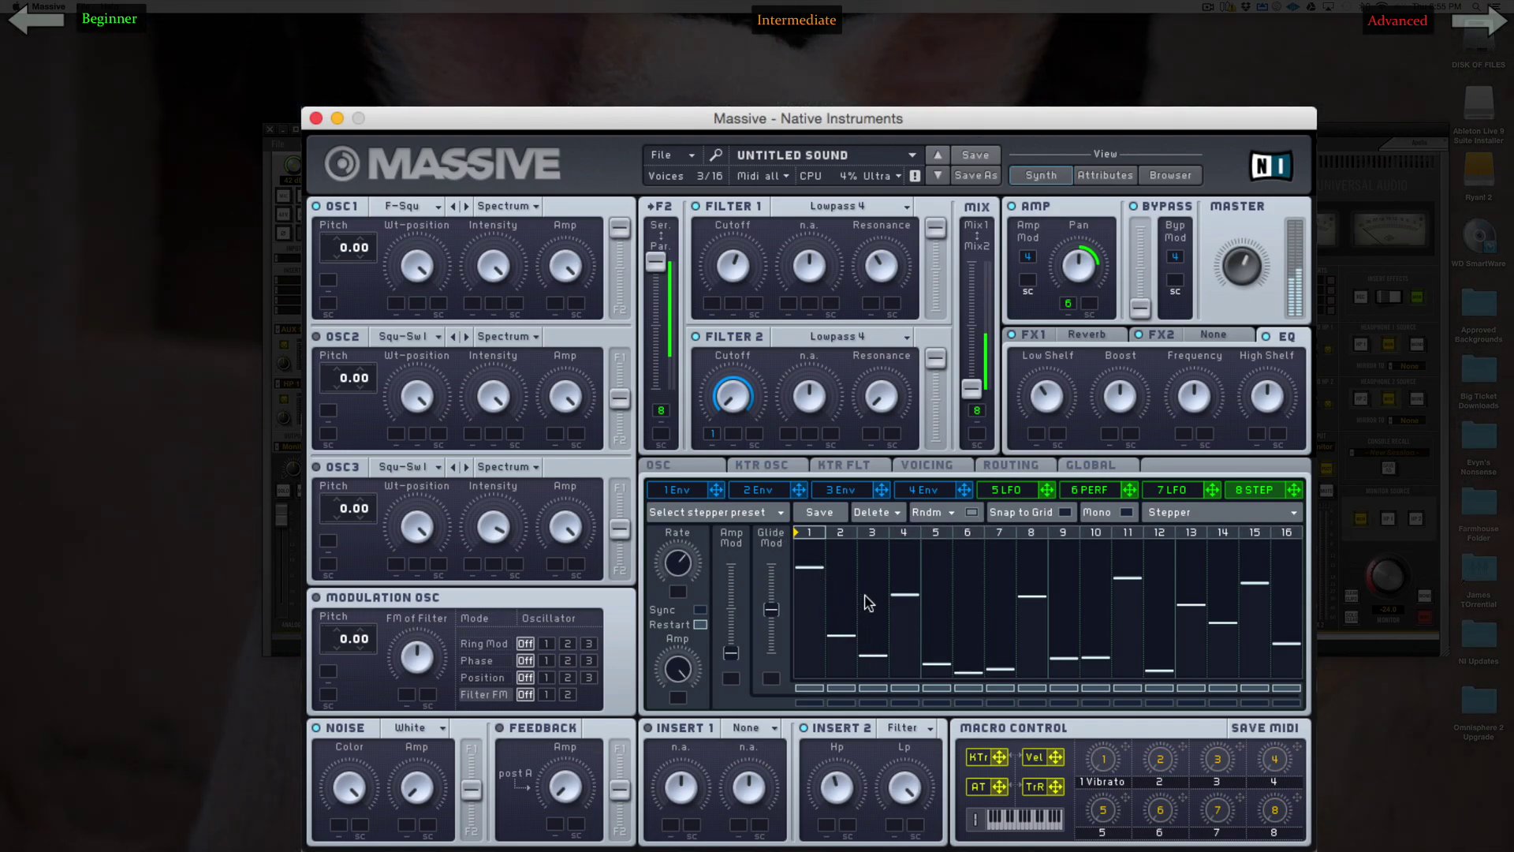
Step: Redraw the step levels of stepper 8 by hand and assign the stepper to the Hp control of Insert 2
left_click(850, 611)
left_click(877, 630)
left_click(970, 573)
mouse_move(970, 575)
left_mouse_down()
mouse_move(956, 601)
mouse_move(973, 622)
mouse_move(1210, 672)
mouse_move(1254, 587)
mouse_move(1192, 604)
left_mouse_up()
left_click(810, 645)
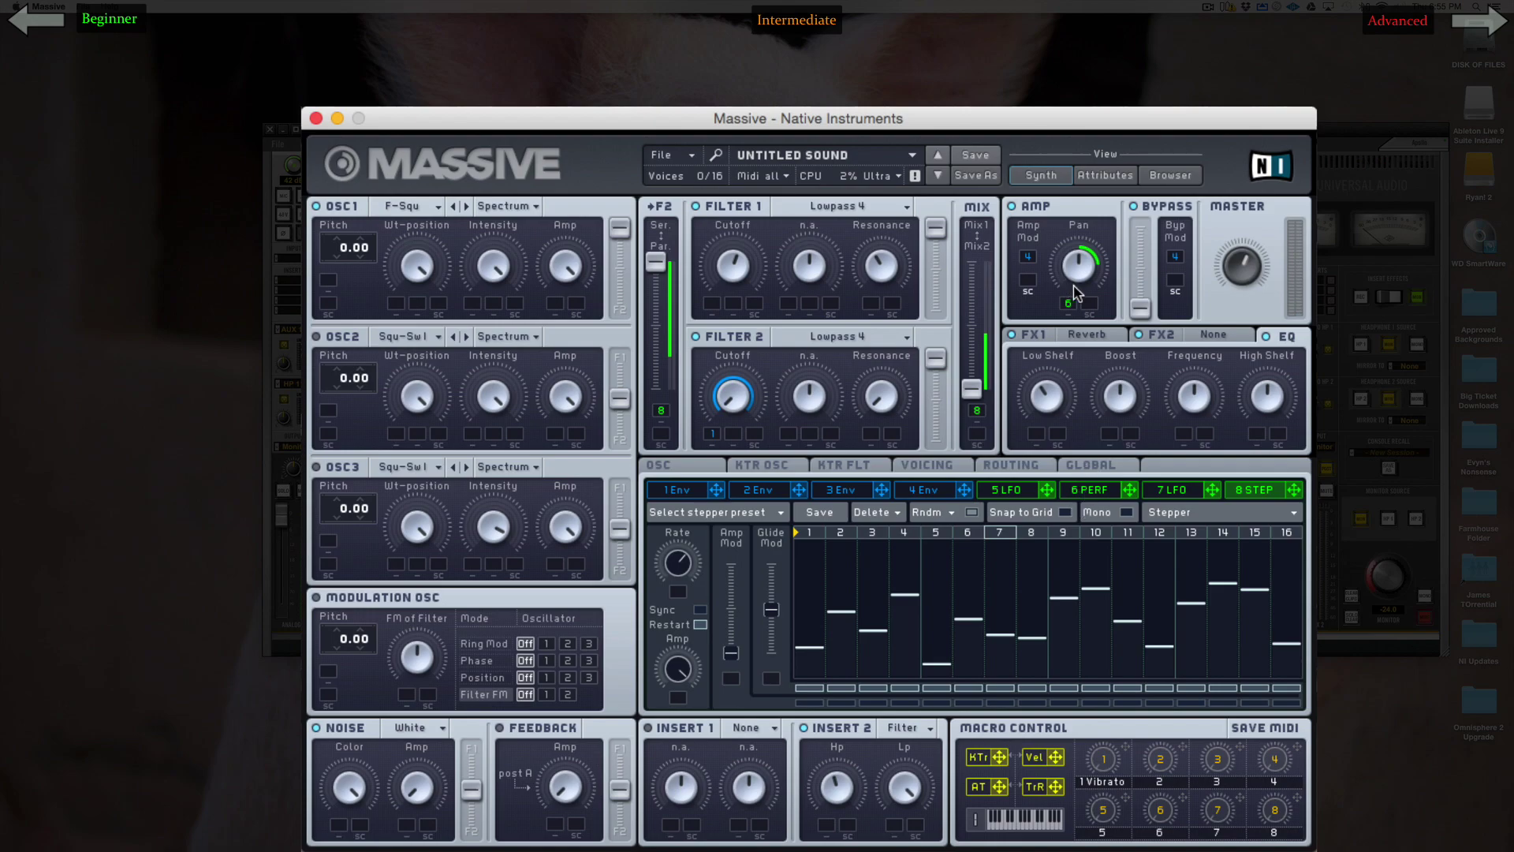
left_click_drag(1293, 489, 828, 848)
Step: Switch modulator 6 back to an LFO and assign macro 2 to its Amp control
left_click(1079, 492)
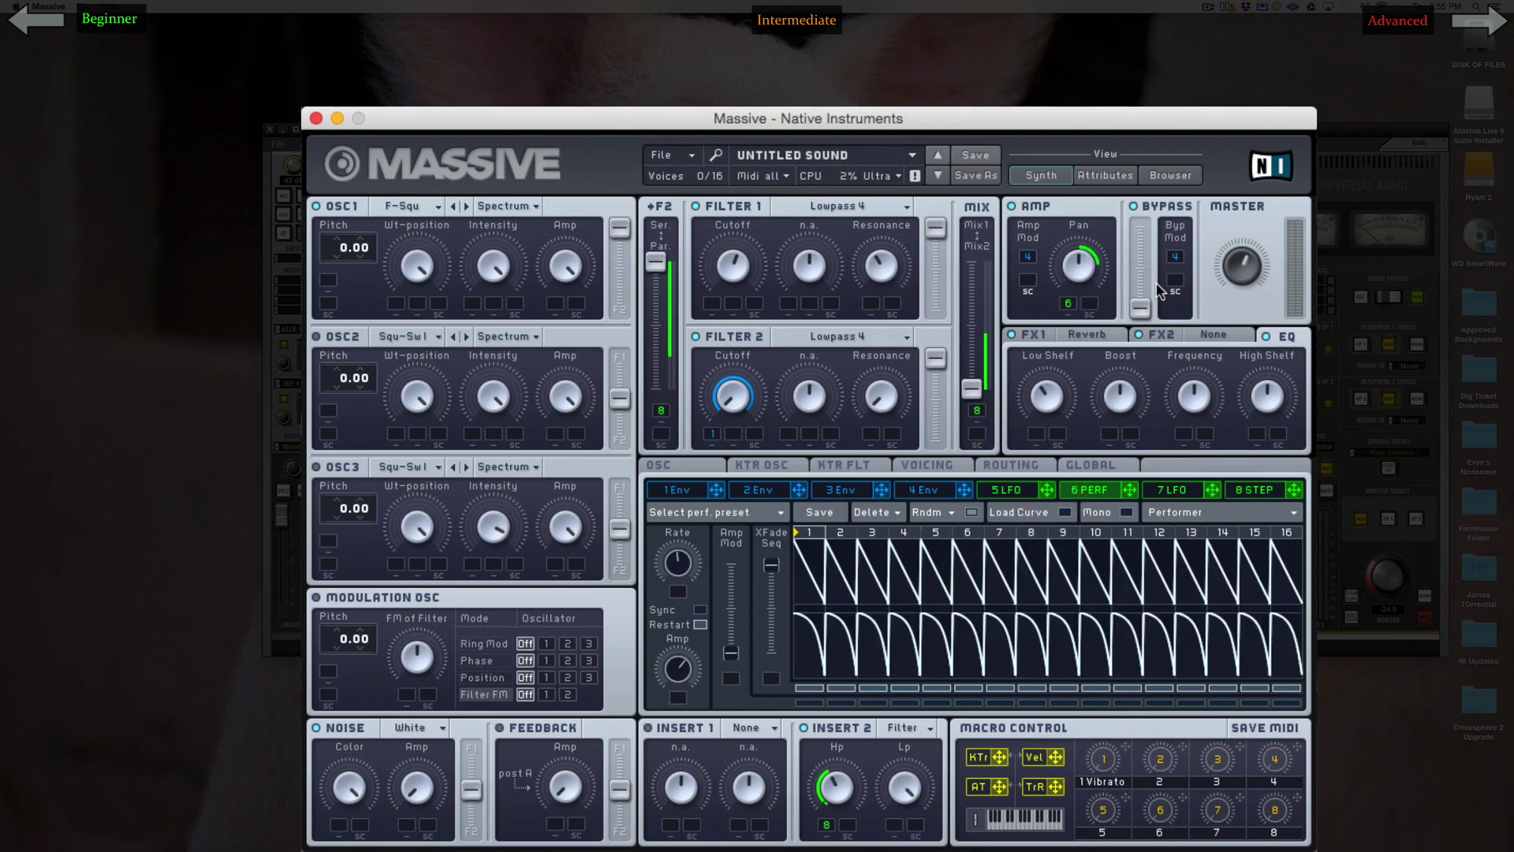
left_click_drag(1070, 277, 1075, 455)
left_click(1153, 514)
left_click(1185, 518)
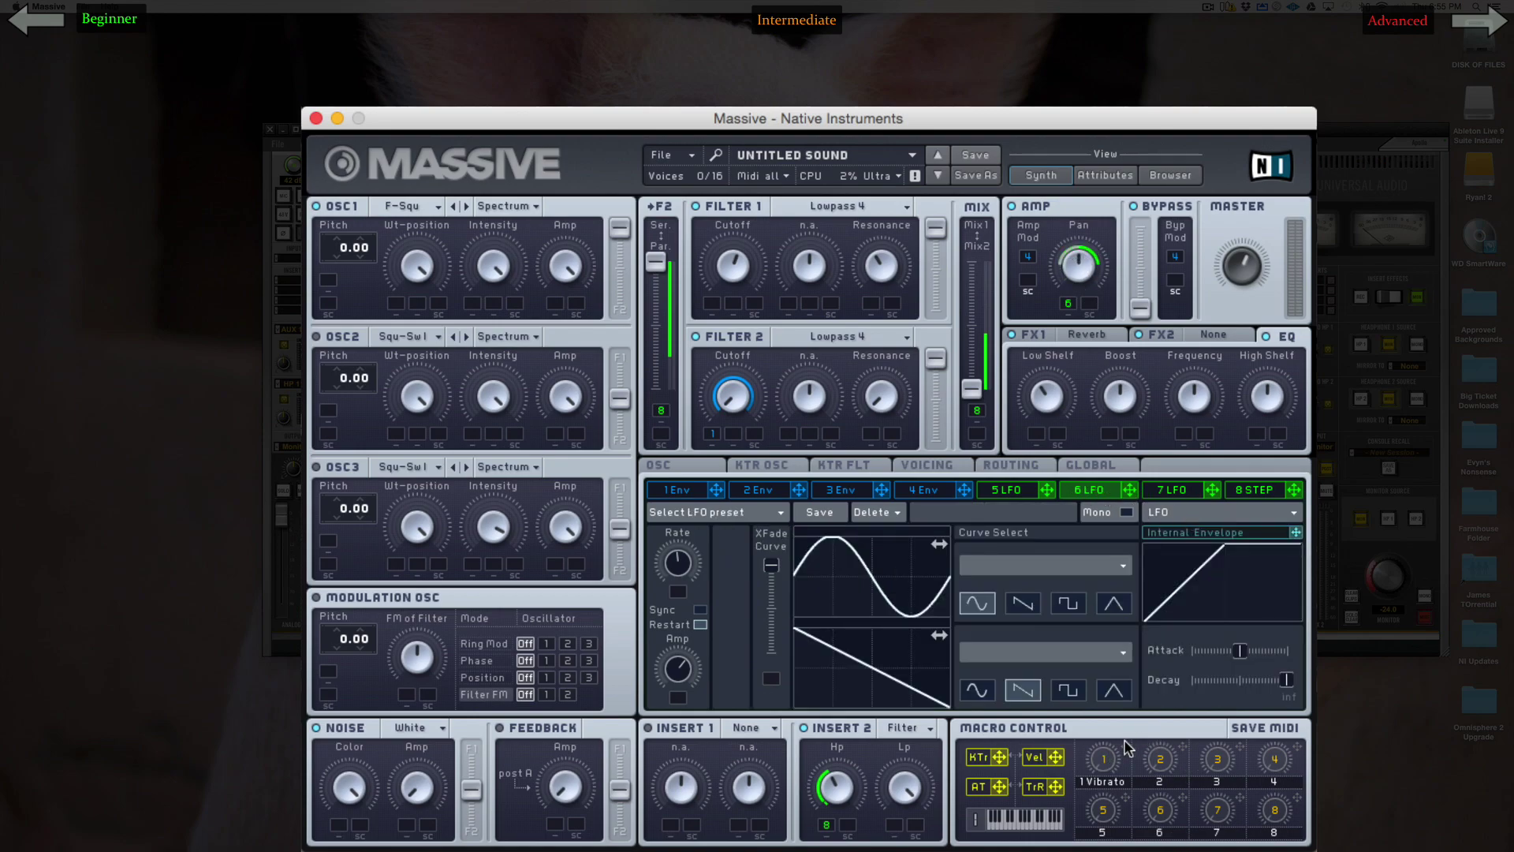
left_click_drag(1182, 745, 679, 697)
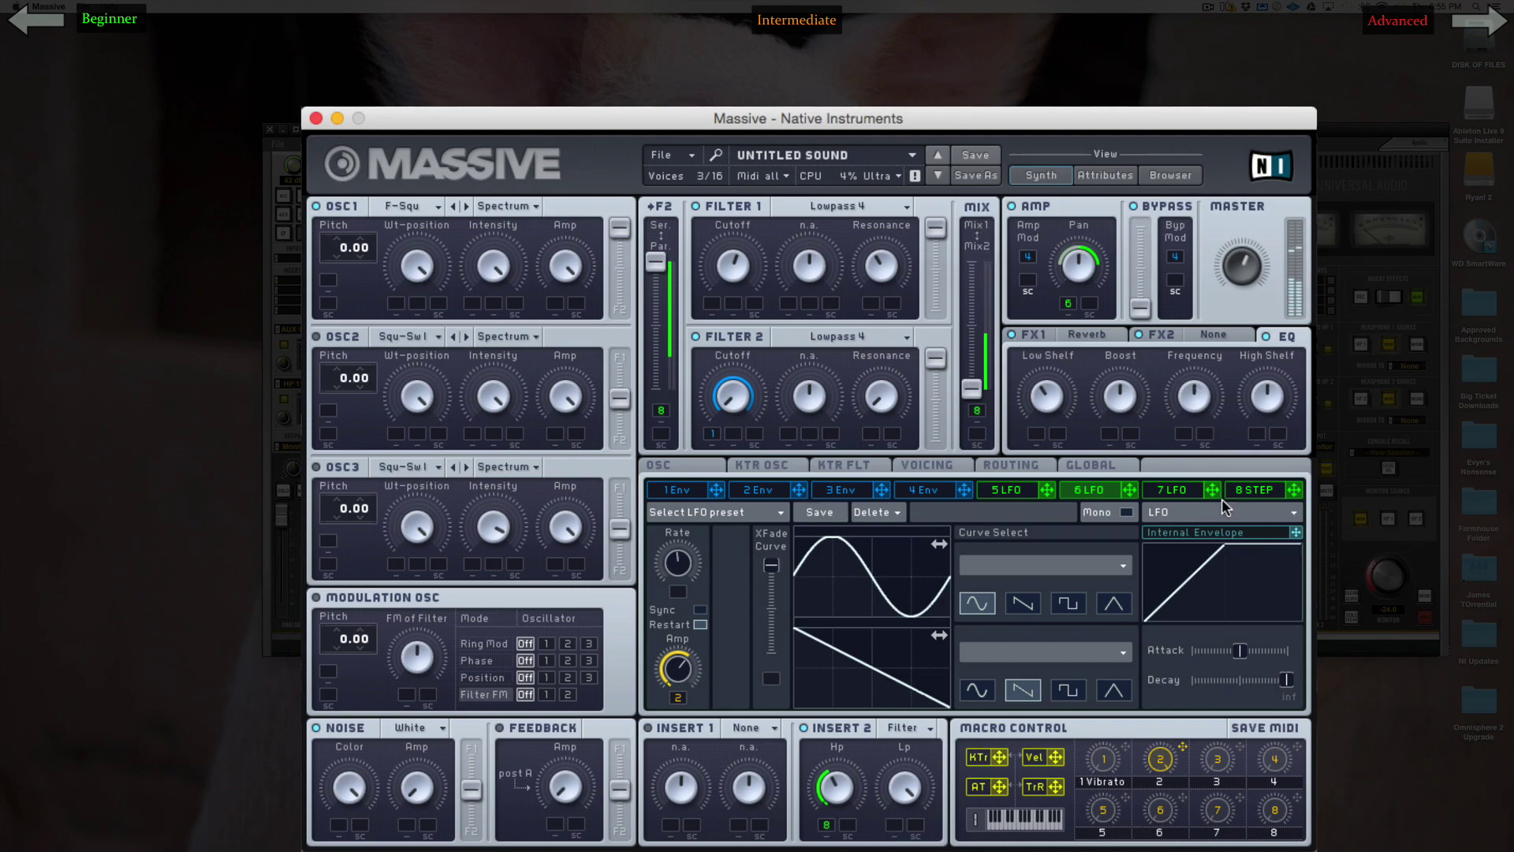
Step: Assign stepper 8 as a second modulation source for the amp Pan and raise the stepper's Glide Mod slightly
left_click(1246, 496)
left_click_drag(1294, 490, 1089, 312)
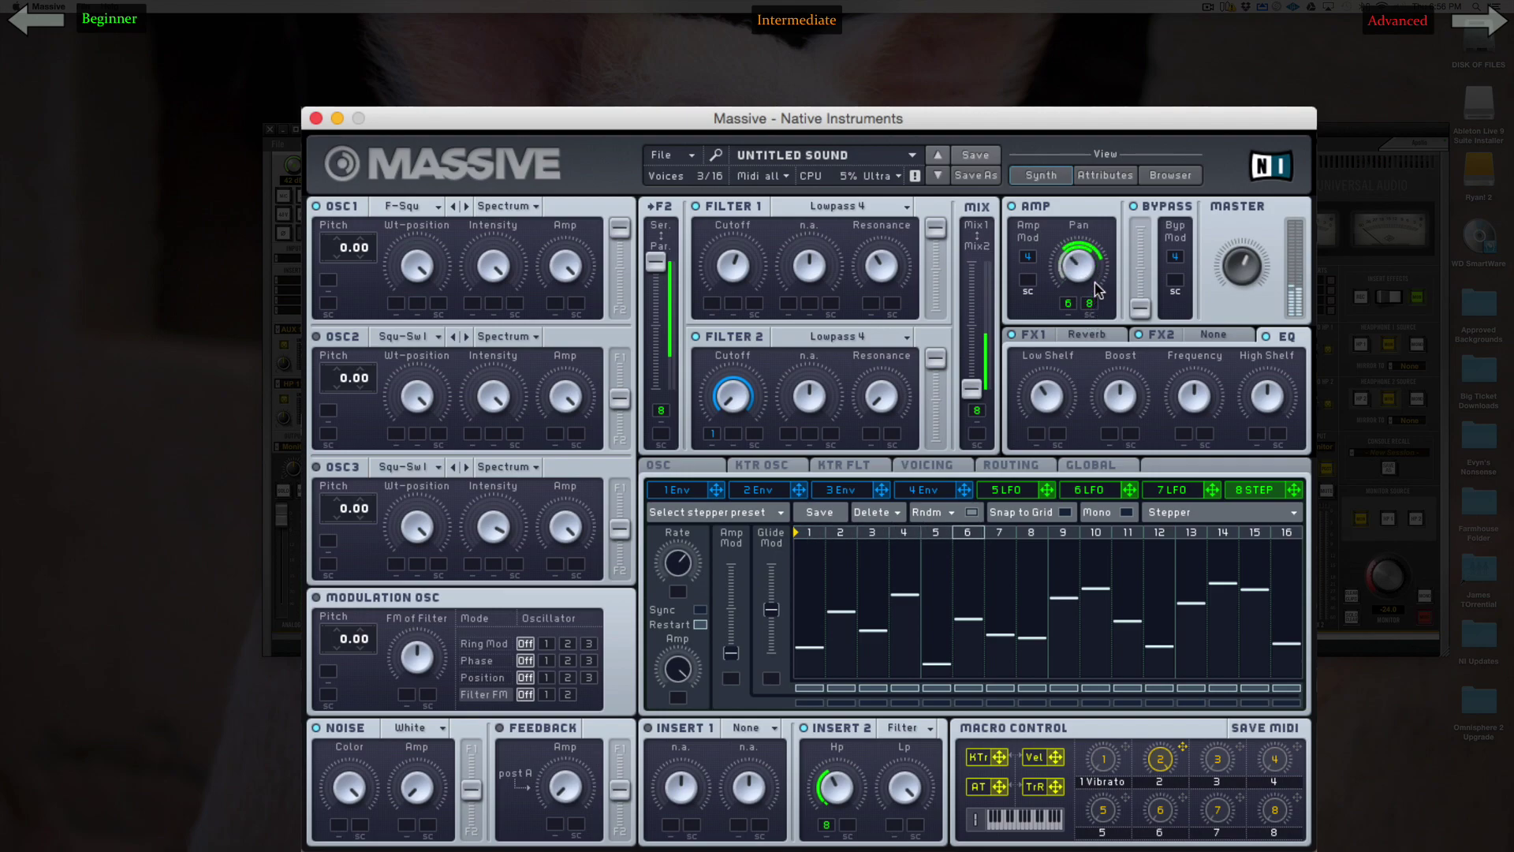
mouse_move(772, 609)
left_mouse_down()
mouse_move(773, 631)
mouse_move(772, 605)
left_mouse_up()
Step: Reshape steps 4 to 11 of stepper 8 into stronger high and low levels
mouse_move(901, 549)
left_mouse_down()
mouse_move(949, 547)
mouse_move(1043, 647)
mouse_move(1096, 539)
mouse_move(1128, 571)
left_mouse_up()
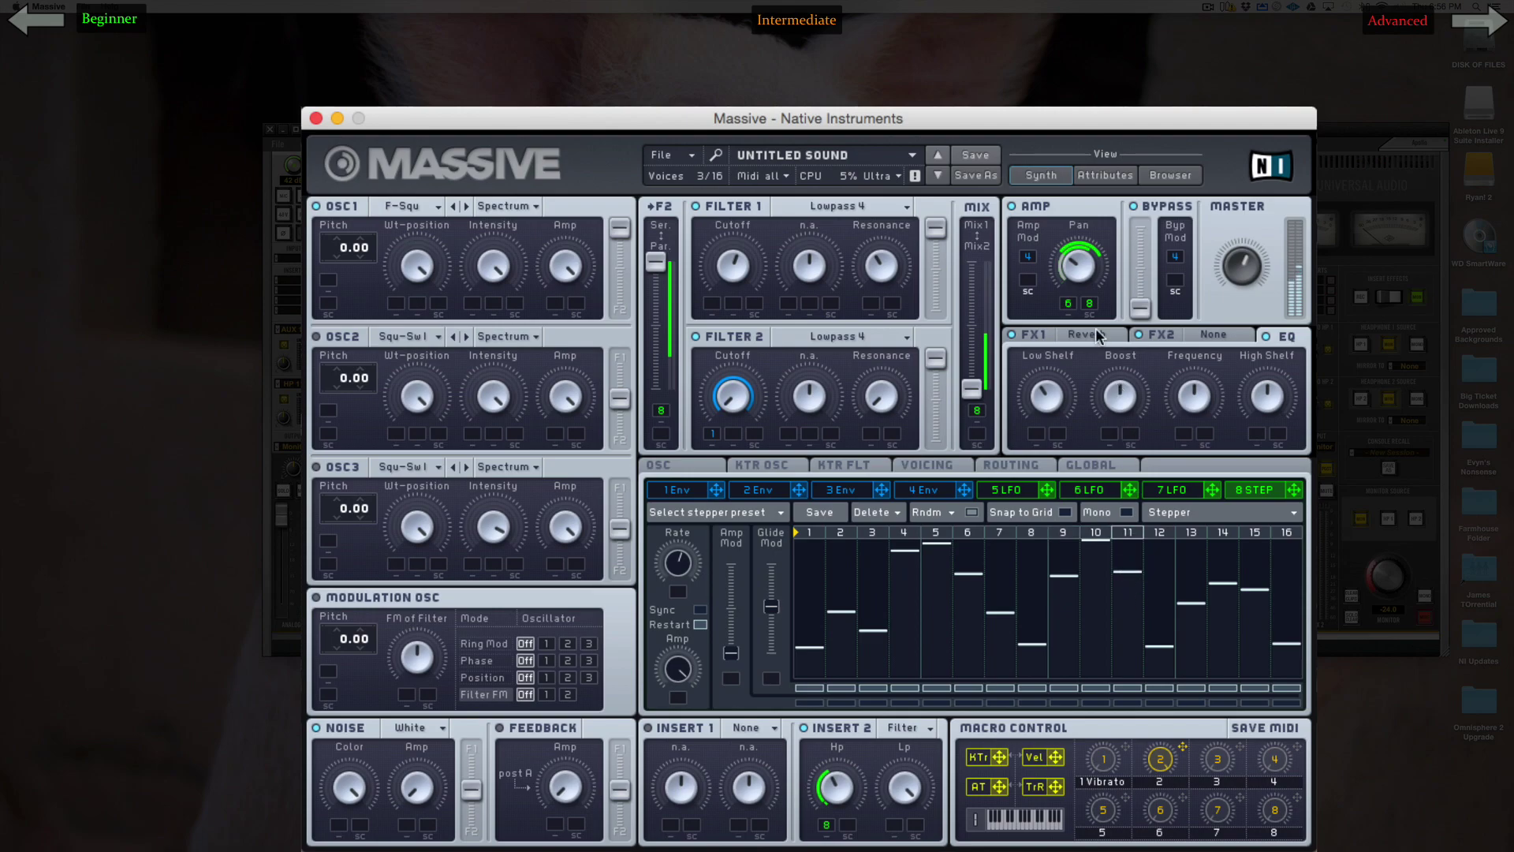
mouse_move(976, 627)
left_mouse_down()
mouse_move(1020, 664)
mouse_move(969, 574)
left_mouse_up()
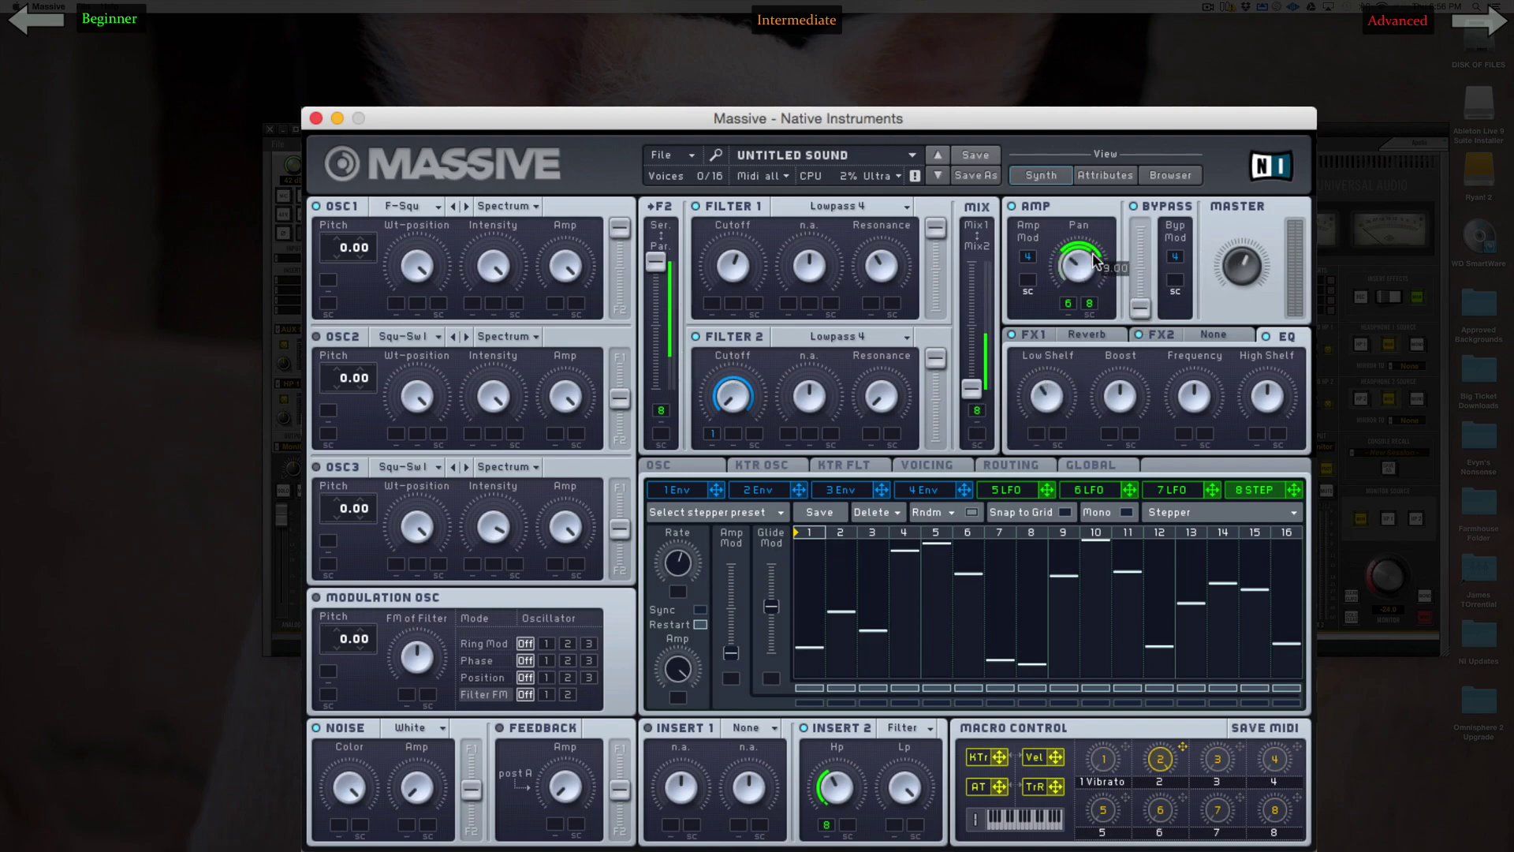
left_click(1064, 558)
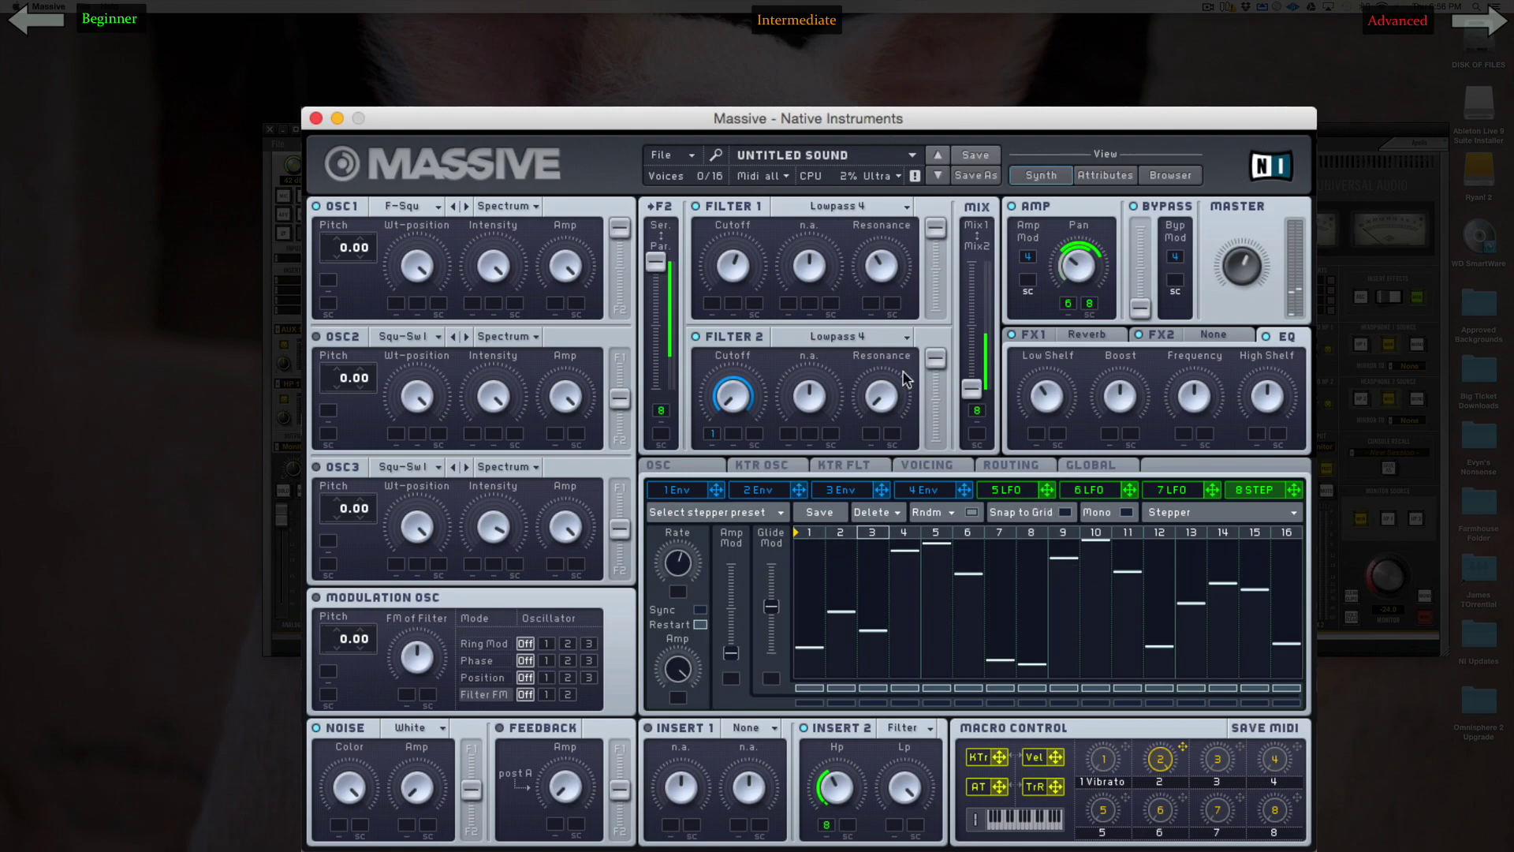
left_click(968, 640)
Step: Assign macro 2 to the vibrato Depth in the oscillator settings and reopen stepper 8
left_click(686, 467)
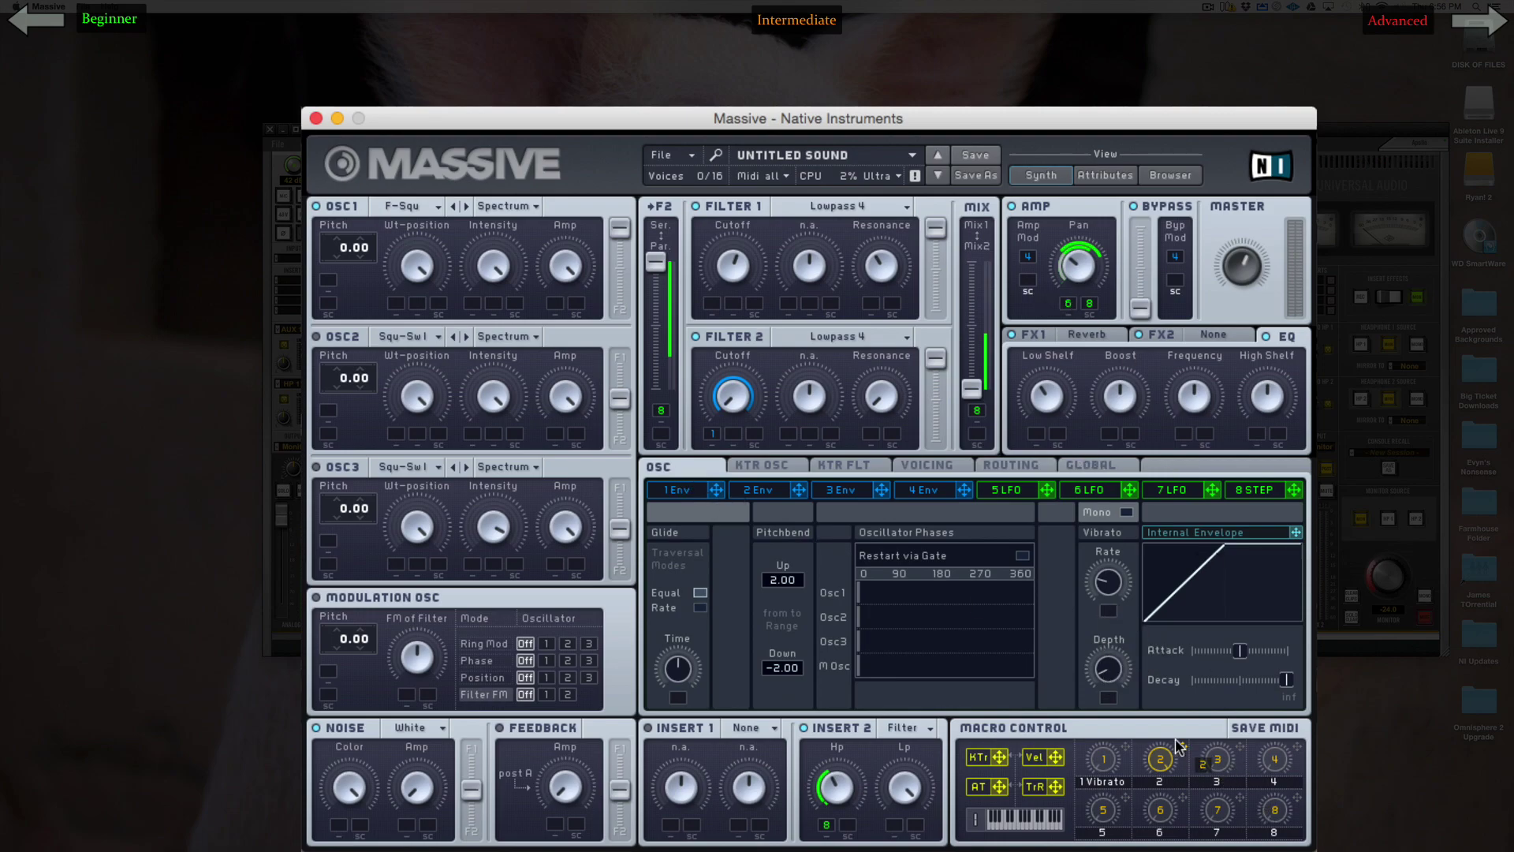
mouse_move(1096, 685)
left_mouse_down()
mouse_move(1118, 732)
mouse_move(1126, 683)
mouse_move(1107, 697)
mouse_move(1110, 659)
left_mouse_up()
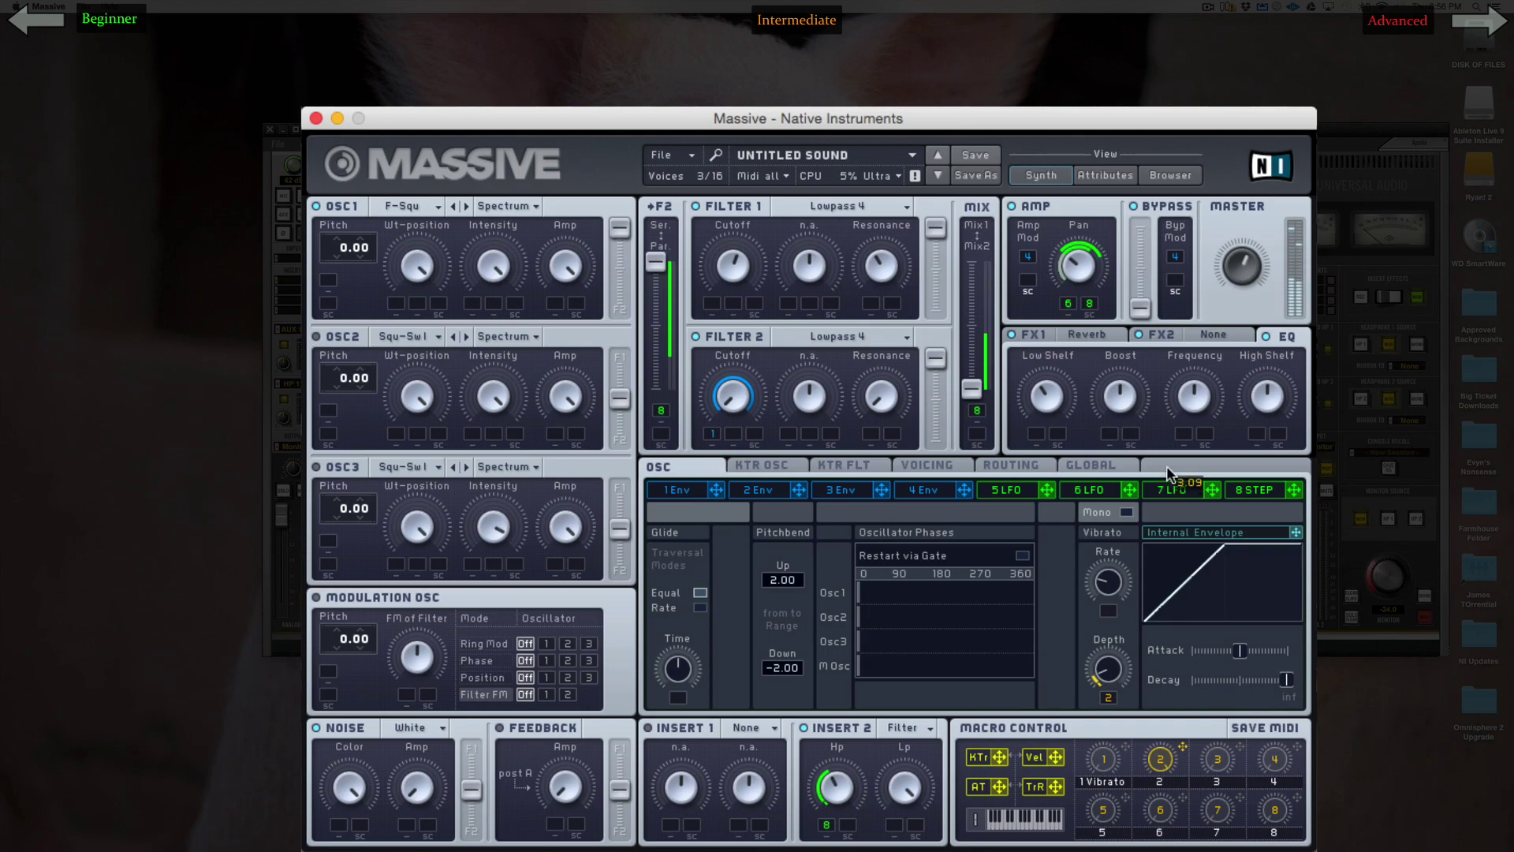
left_click(1249, 492)
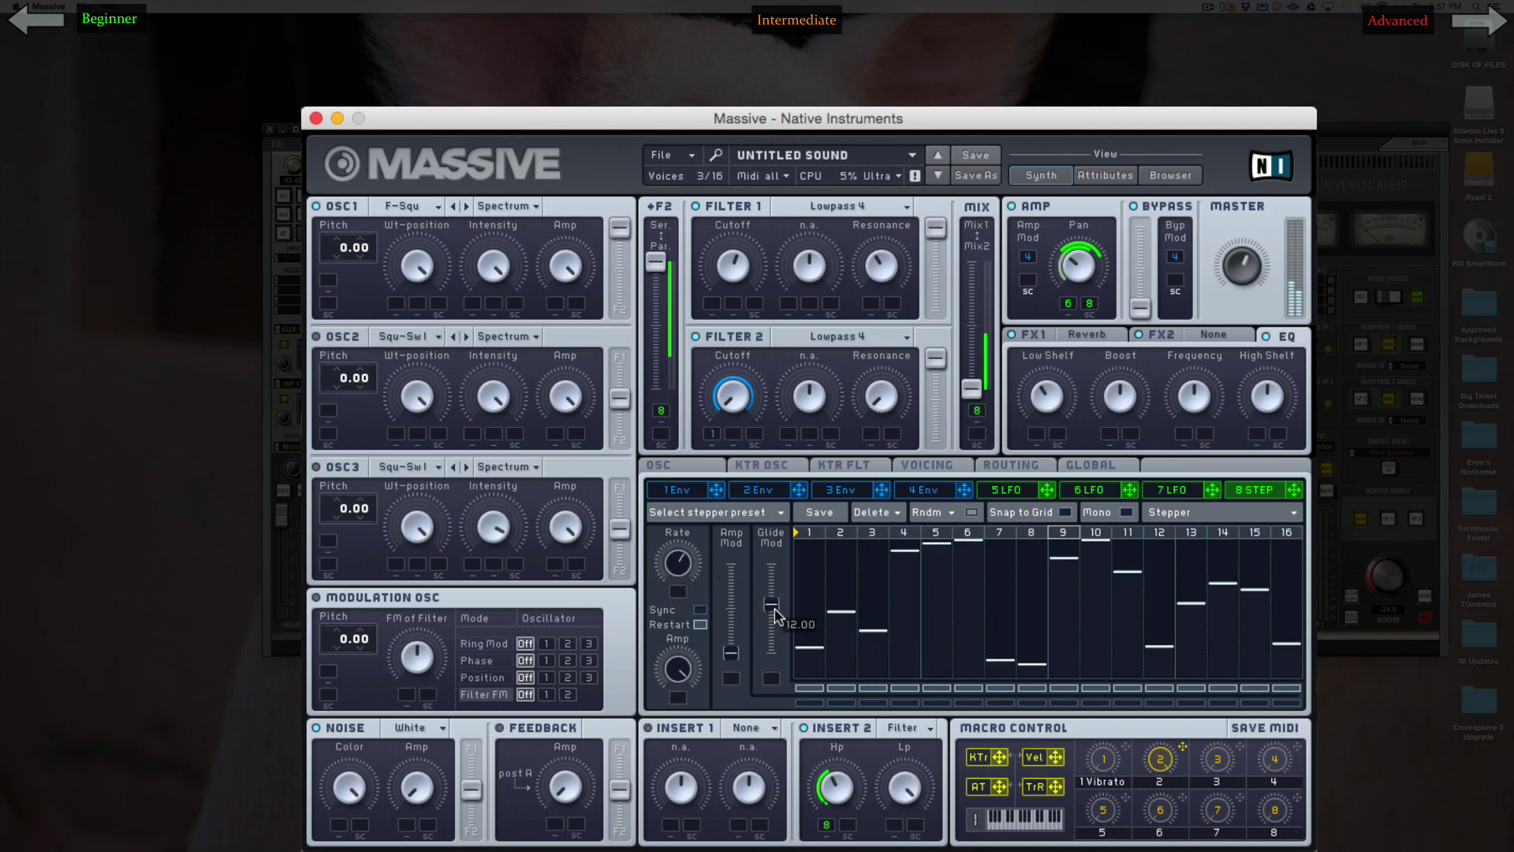
Step: Assign LFO 7 to the Rate of stepper 8 and lower LFO 7's own rate
left_click(1170, 490)
left_click(1275, 490)
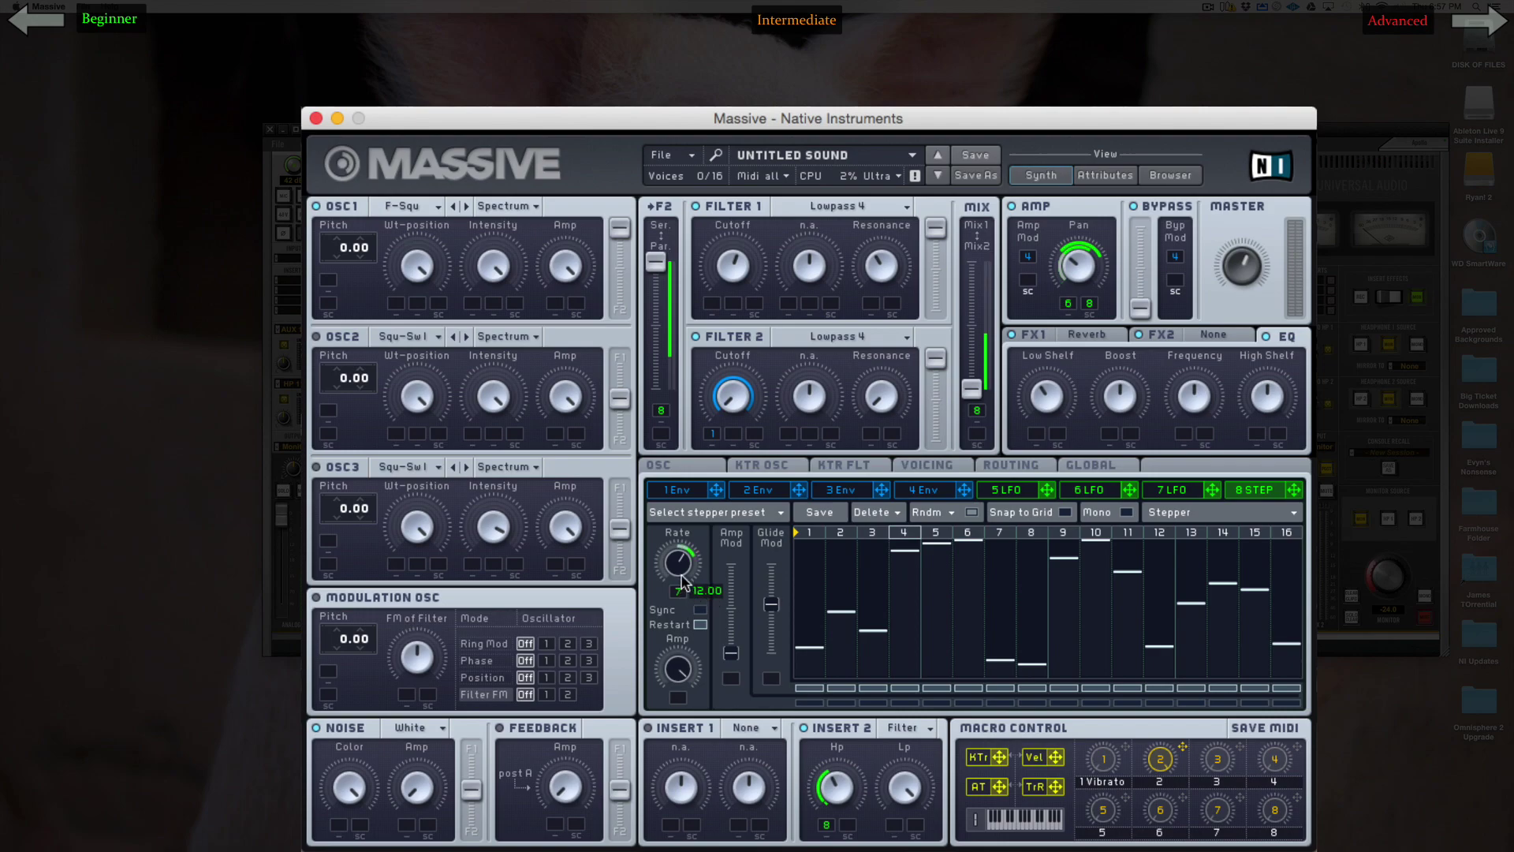
left_click(1161, 490)
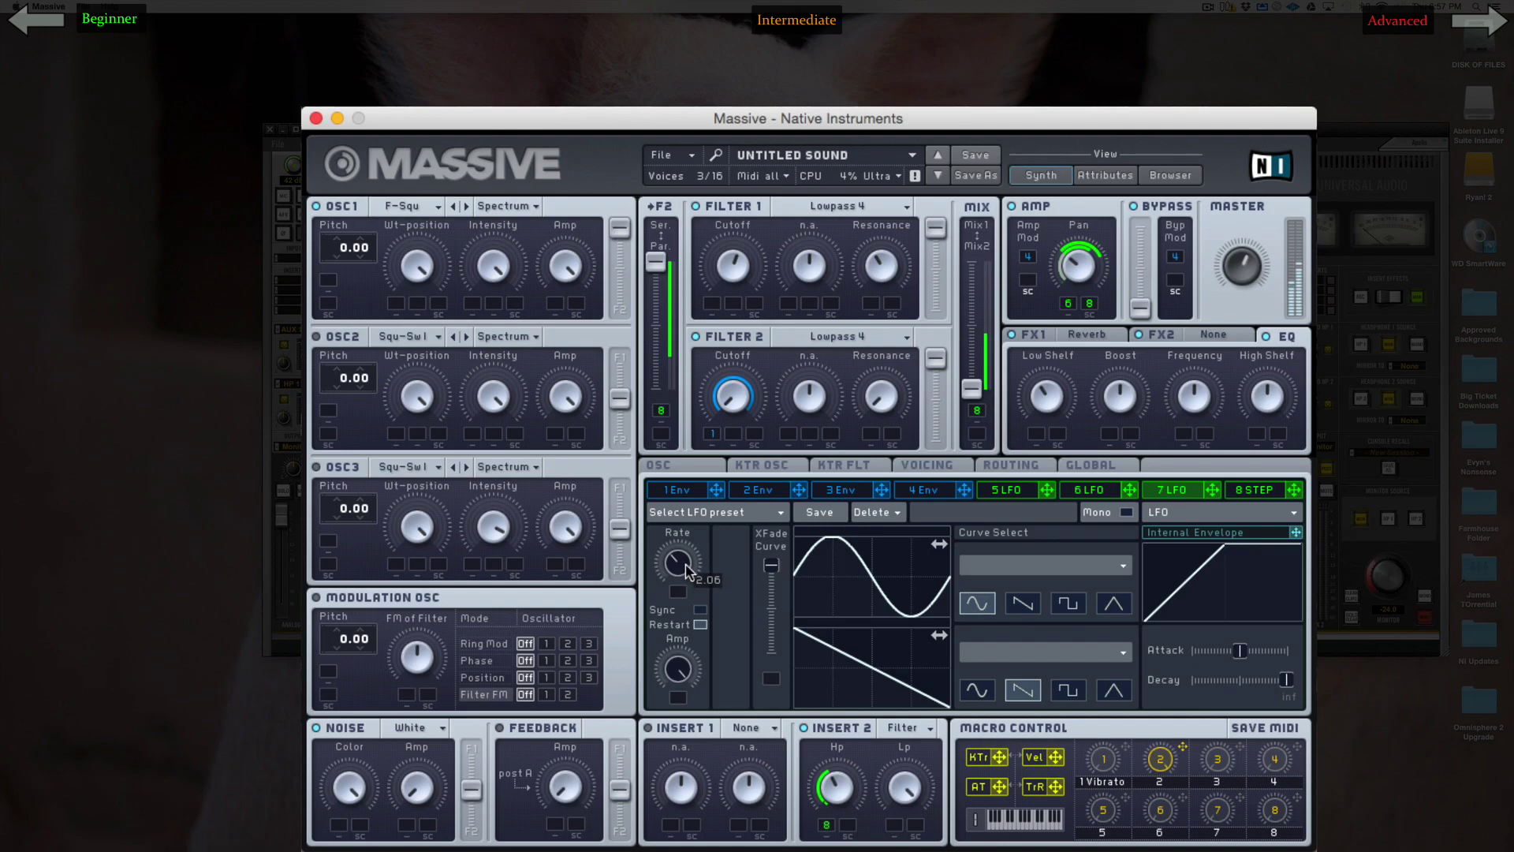
Step: Raise the level of step 6 in the stepper 8 pattern
left_click(1254, 491)
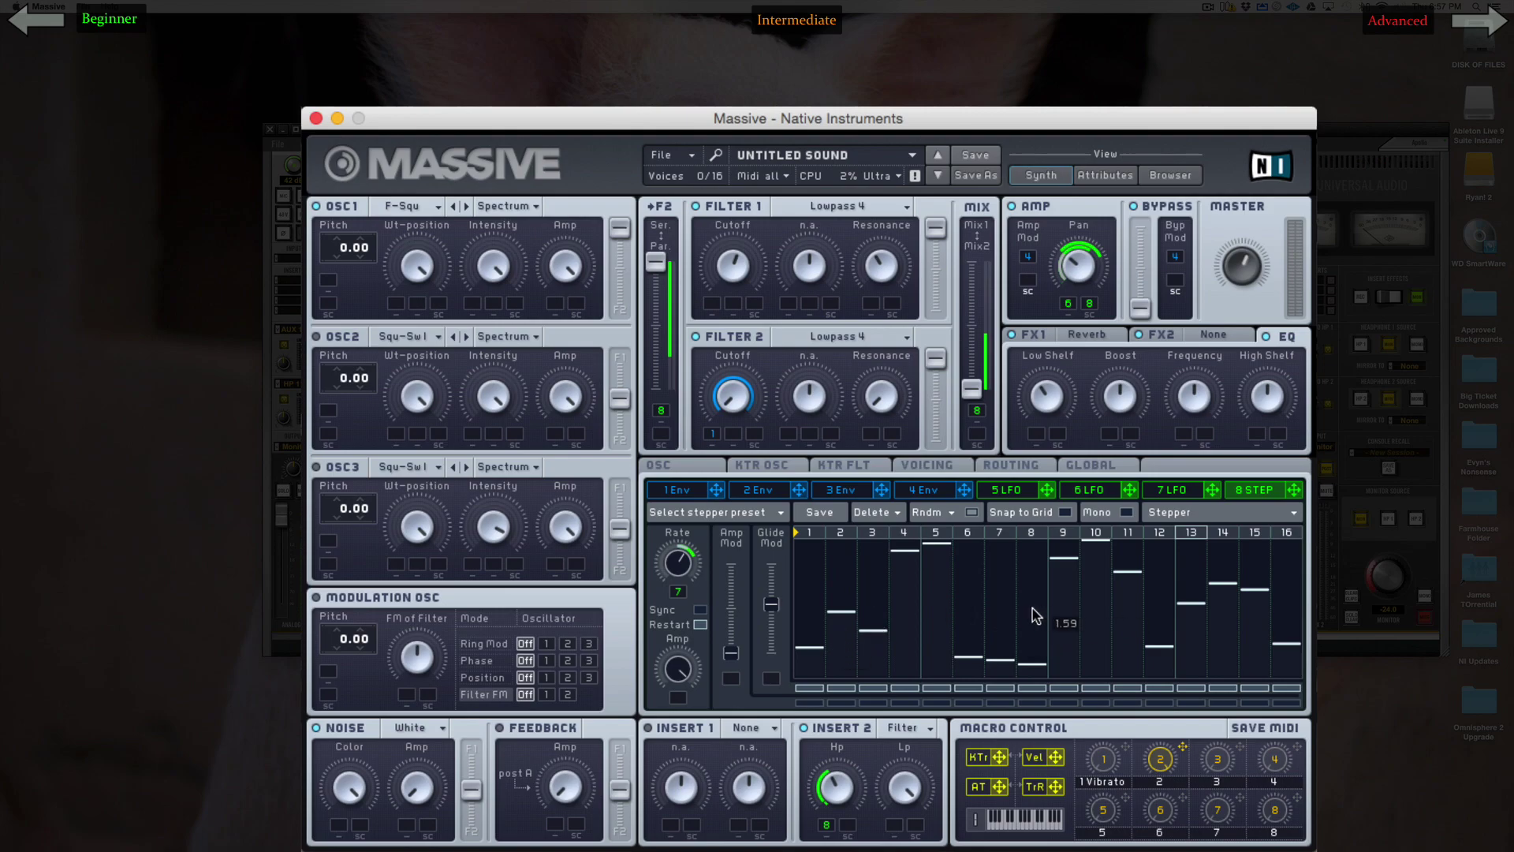
left_click(976, 598)
left_click_drag(968, 574, 922, 536)
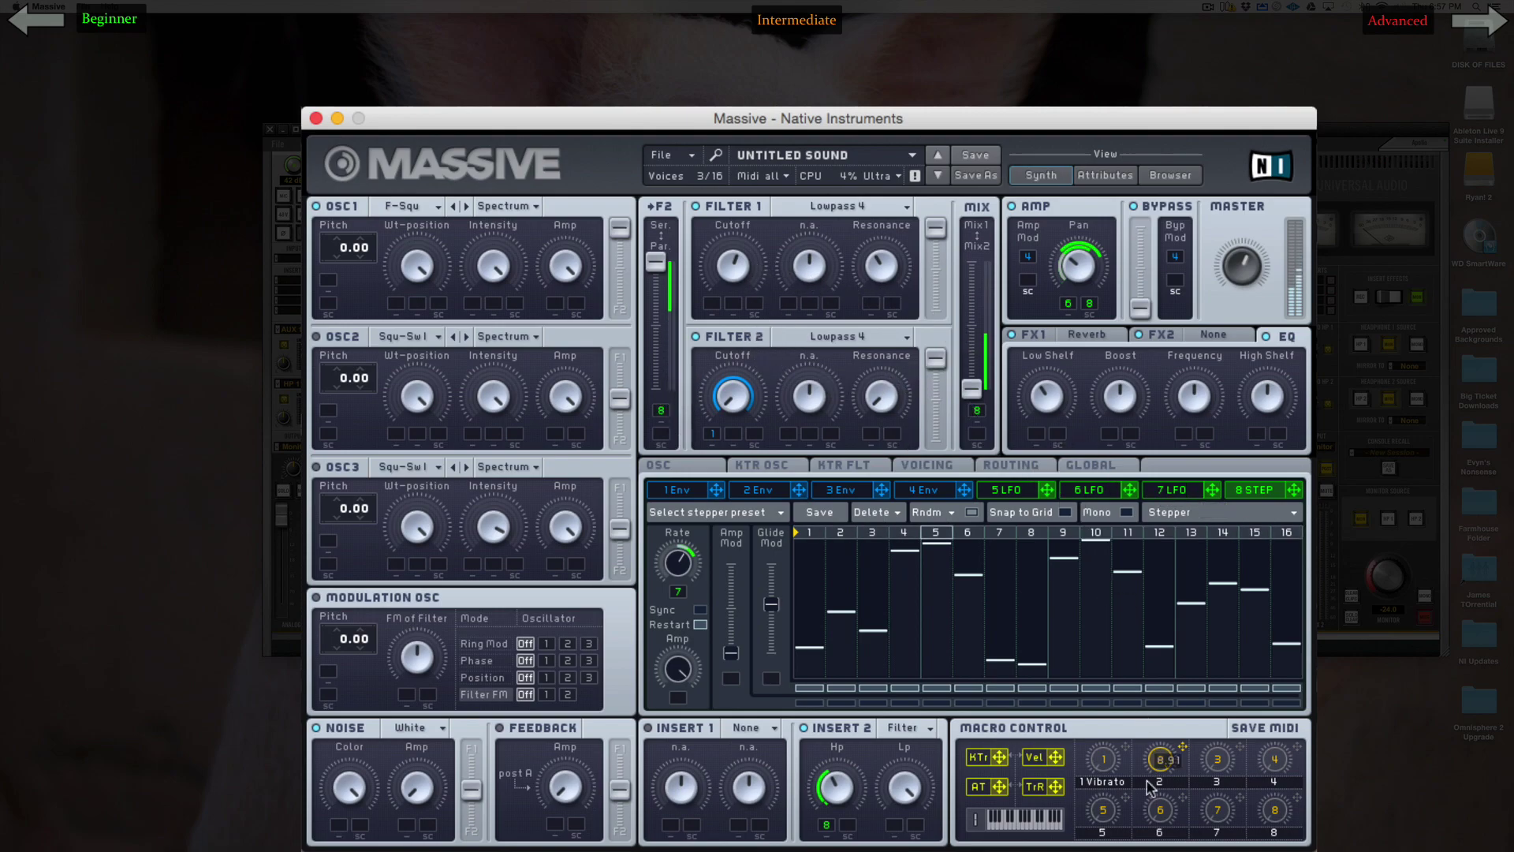
Step: Try macro 2 as modulator of Filter 1's Cutoff, then replace it with stepper 8
left_click_drag(1183, 746, 712, 323)
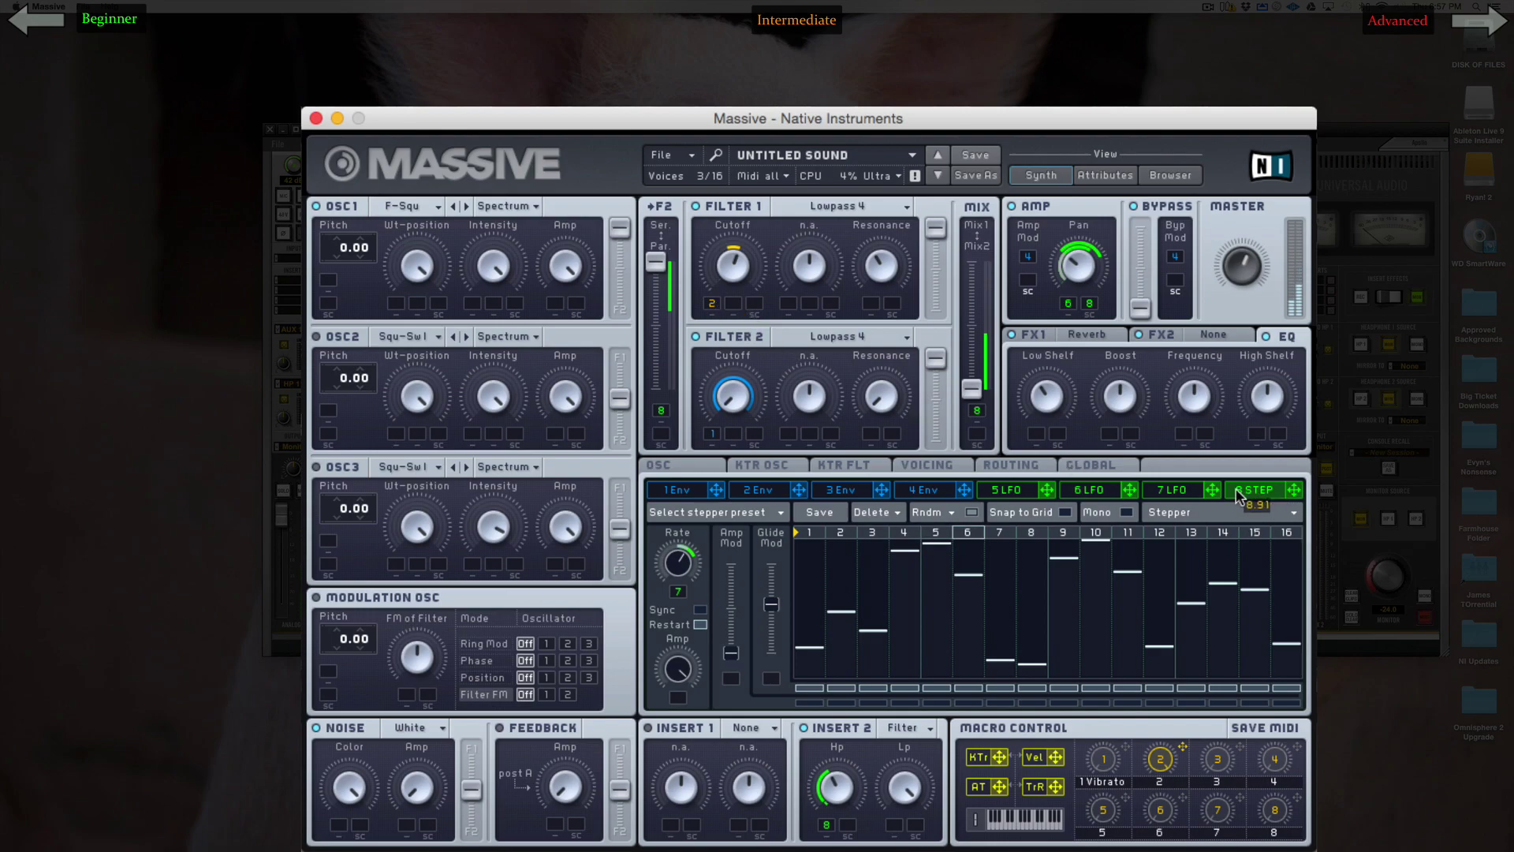
left_click_drag(754, 279, 712, 304)
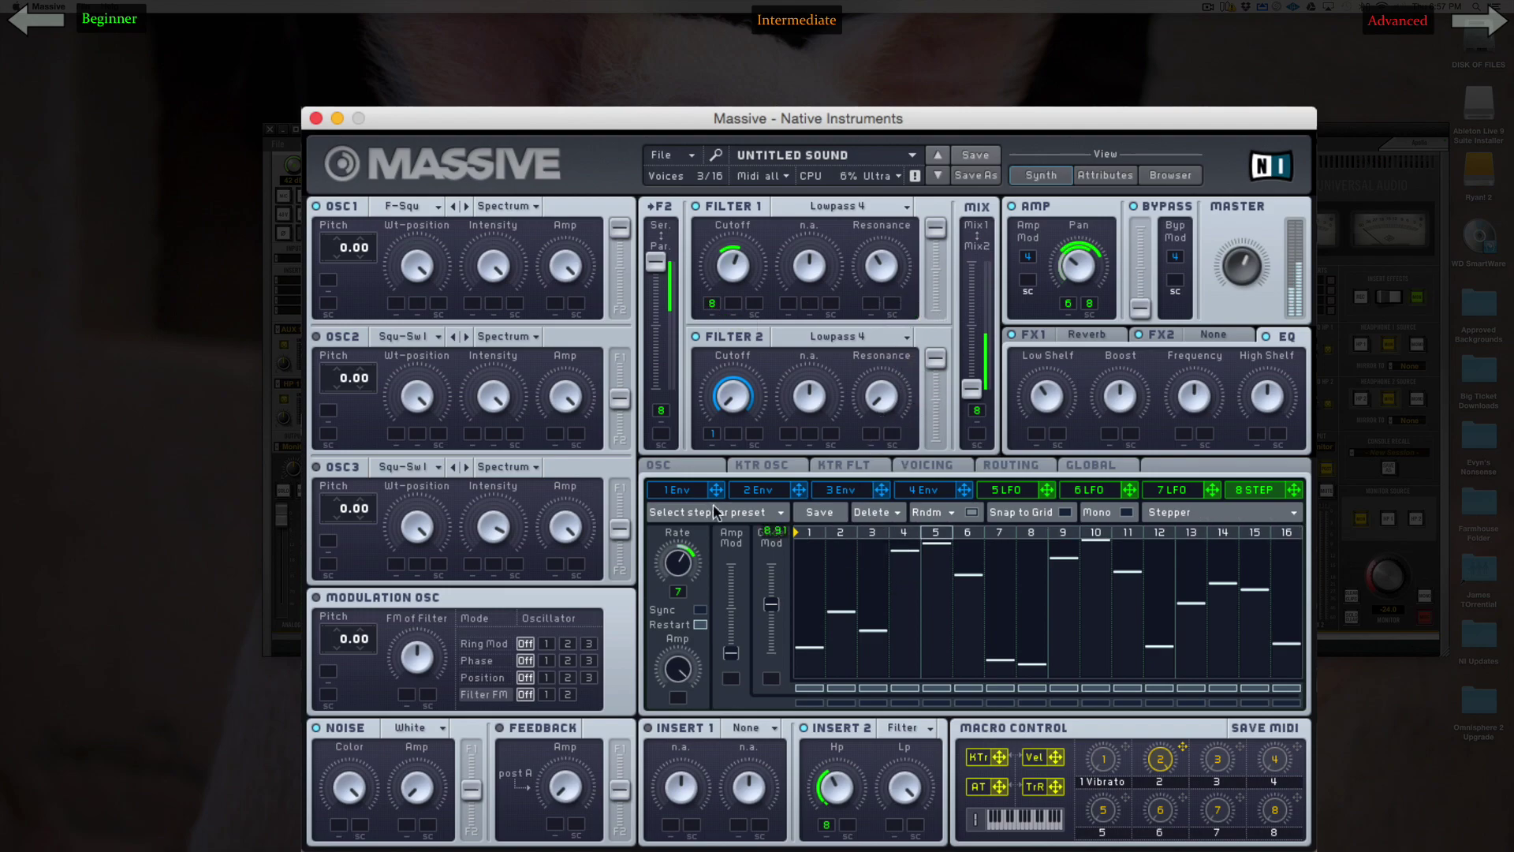
Step: Assign stepper 8 as the modulator of the decay Level in envelope 1
left_click(748, 491)
left_click(677, 491)
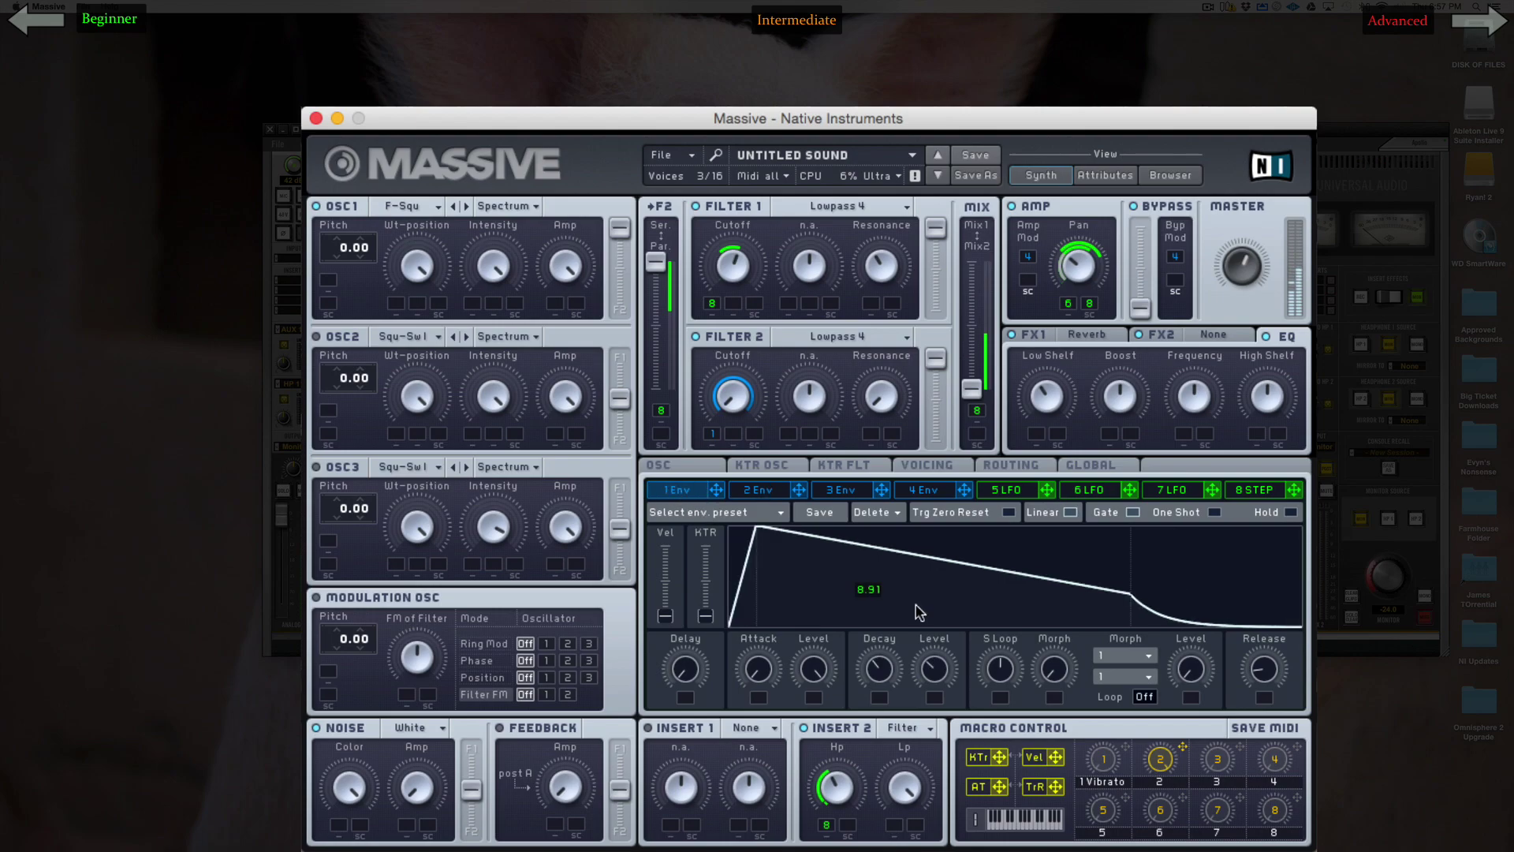
mouse_move(1295, 490)
left_mouse_down()
mouse_move(906, 654)
mouse_move(935, 698)
mouse_move(935, 670)
left_mouse_up()
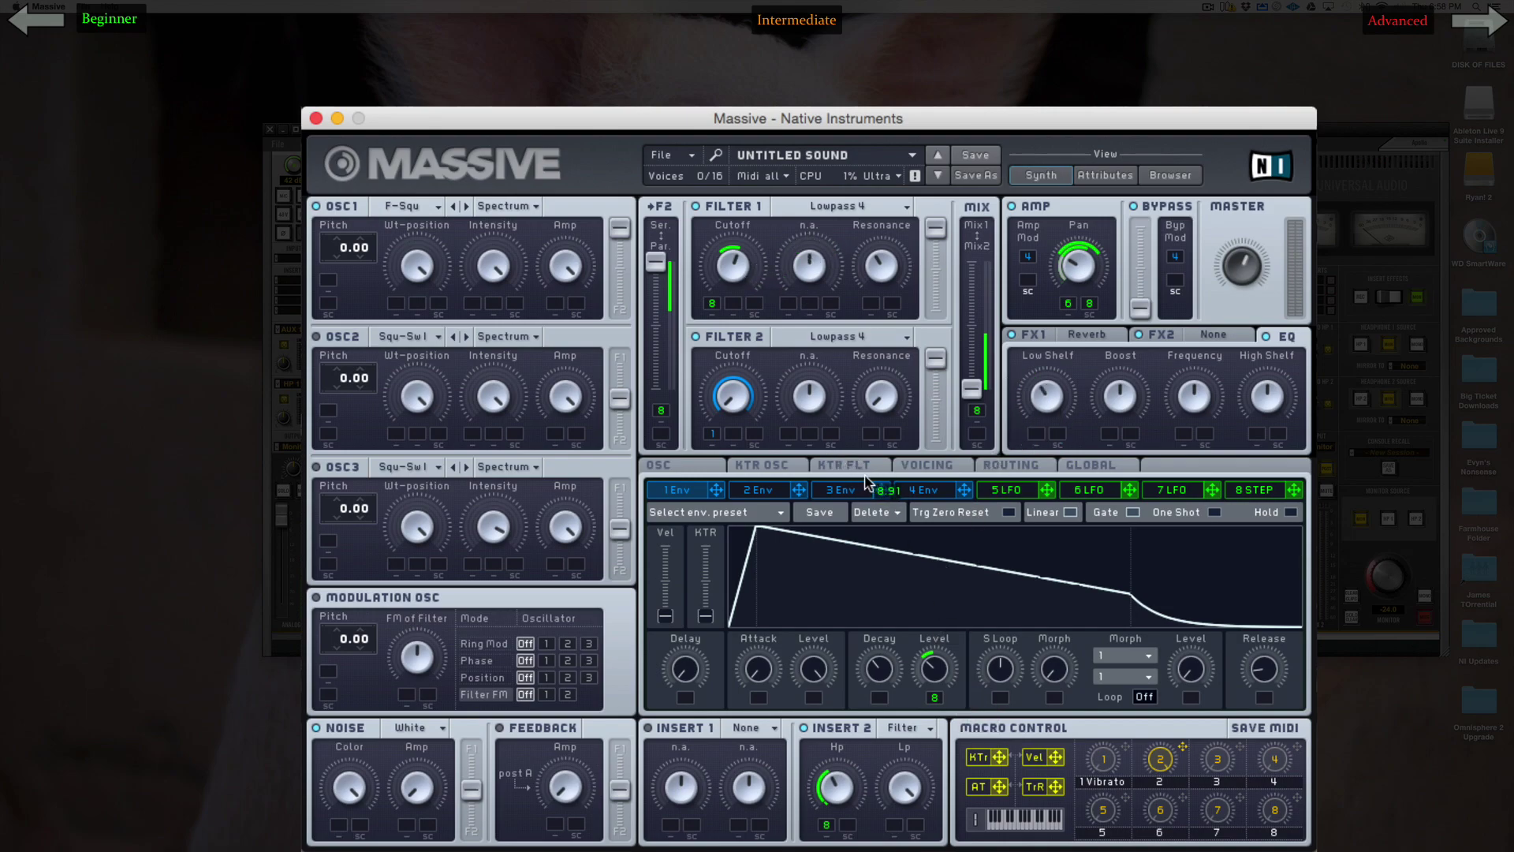
Step: Try step 6 of the stepper 8 pattern at 12.00, then lower it to about two thirds of the range
left_click(1257, 490)
left_click(967, 584)
left_click_drag(683, 576, 682, 565)
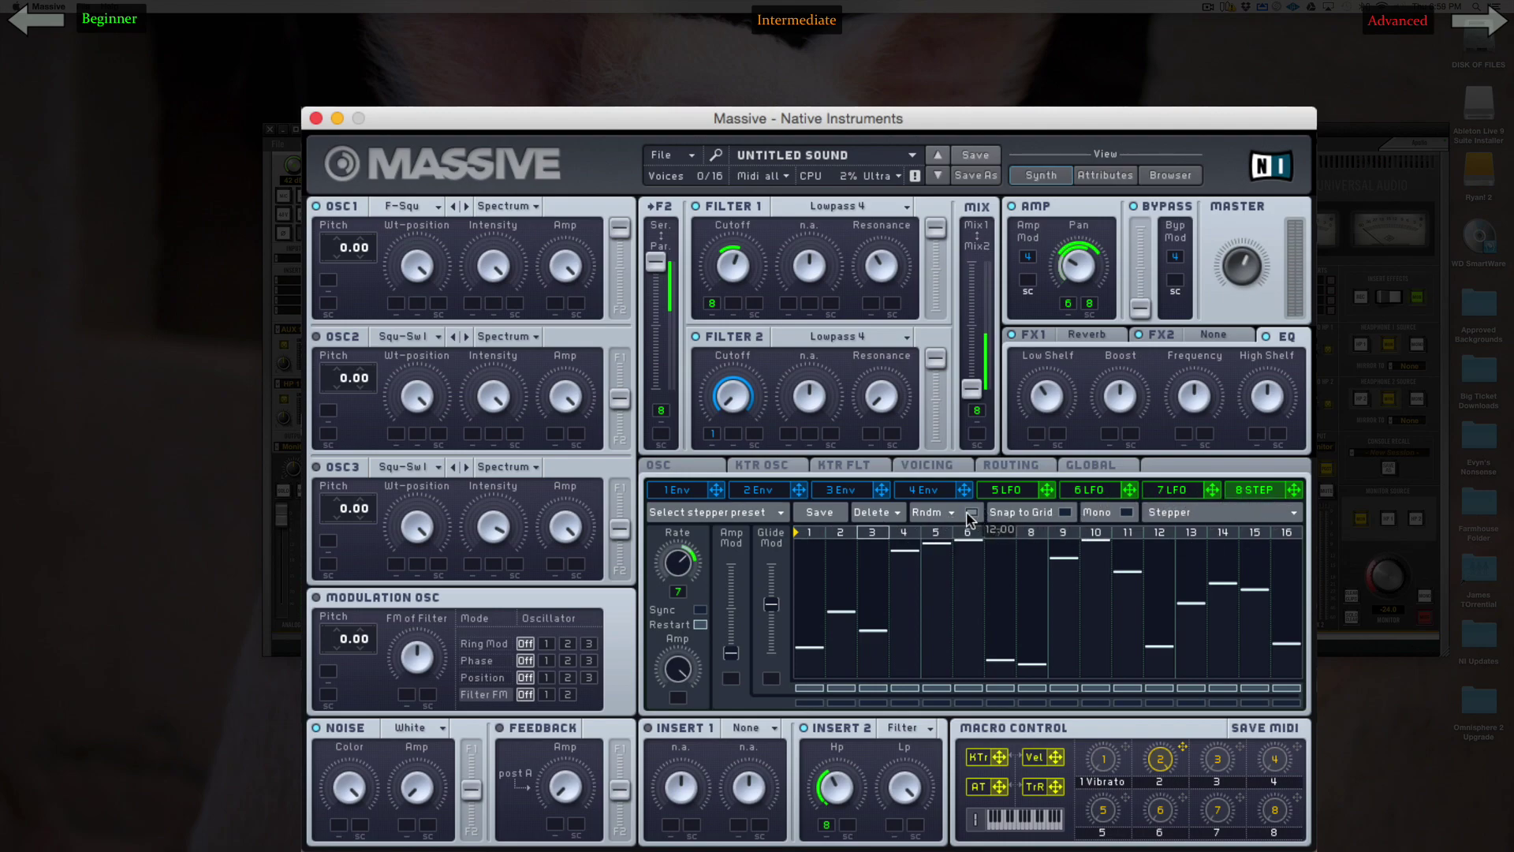
mouse_move(963, 603)
left_mouse_down()
mouse_move(979, 546)
mouse_move(969, 588)
left_mouse_up()
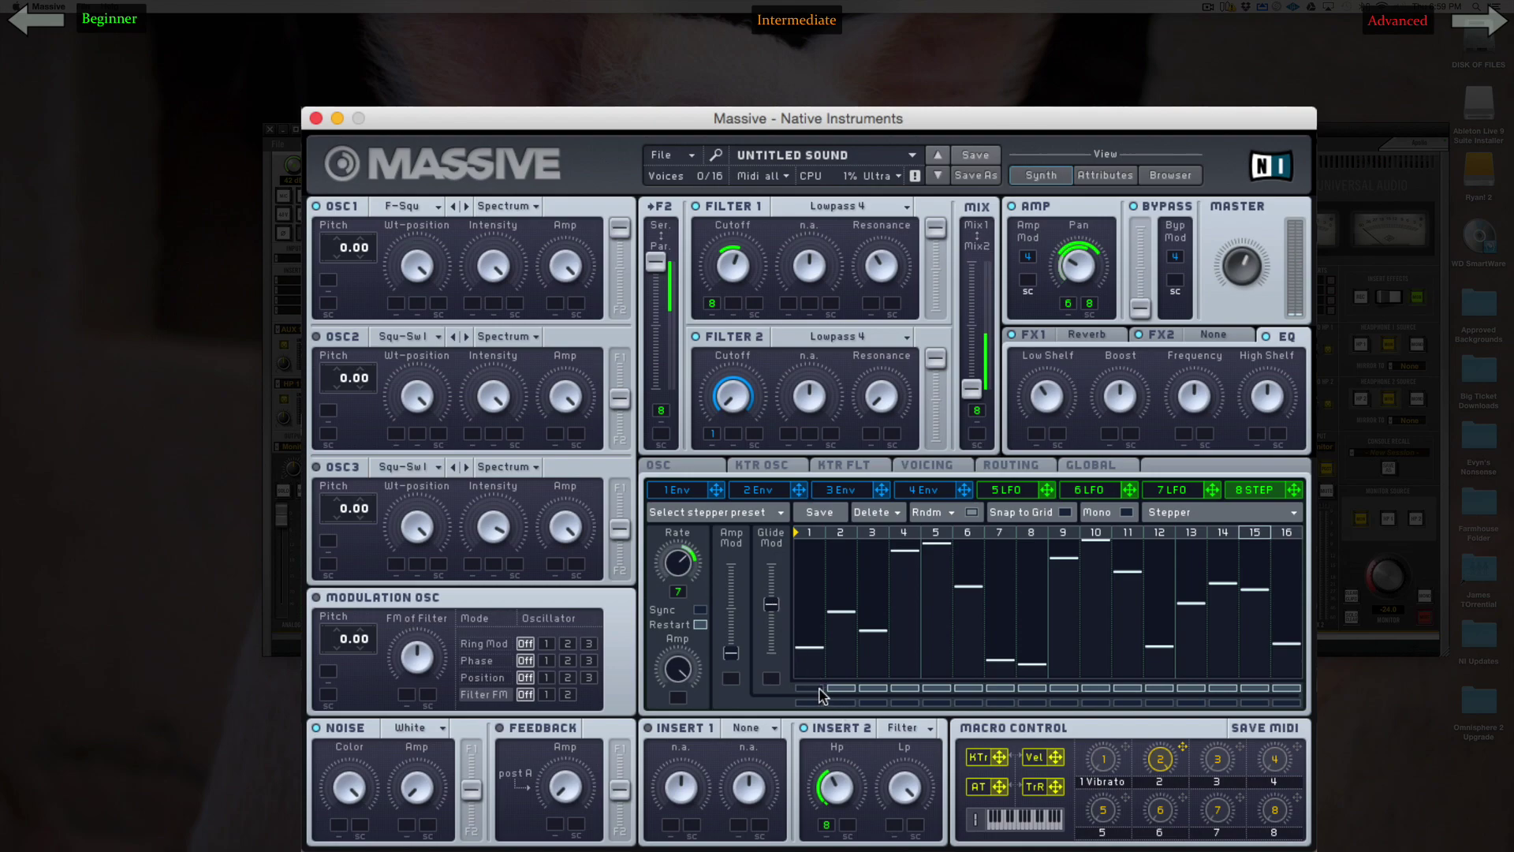
Step: Try switching glide off across all 16 steps of stepper 8, then switch it back on
left_click_drag(818, 694, 1226, 694)
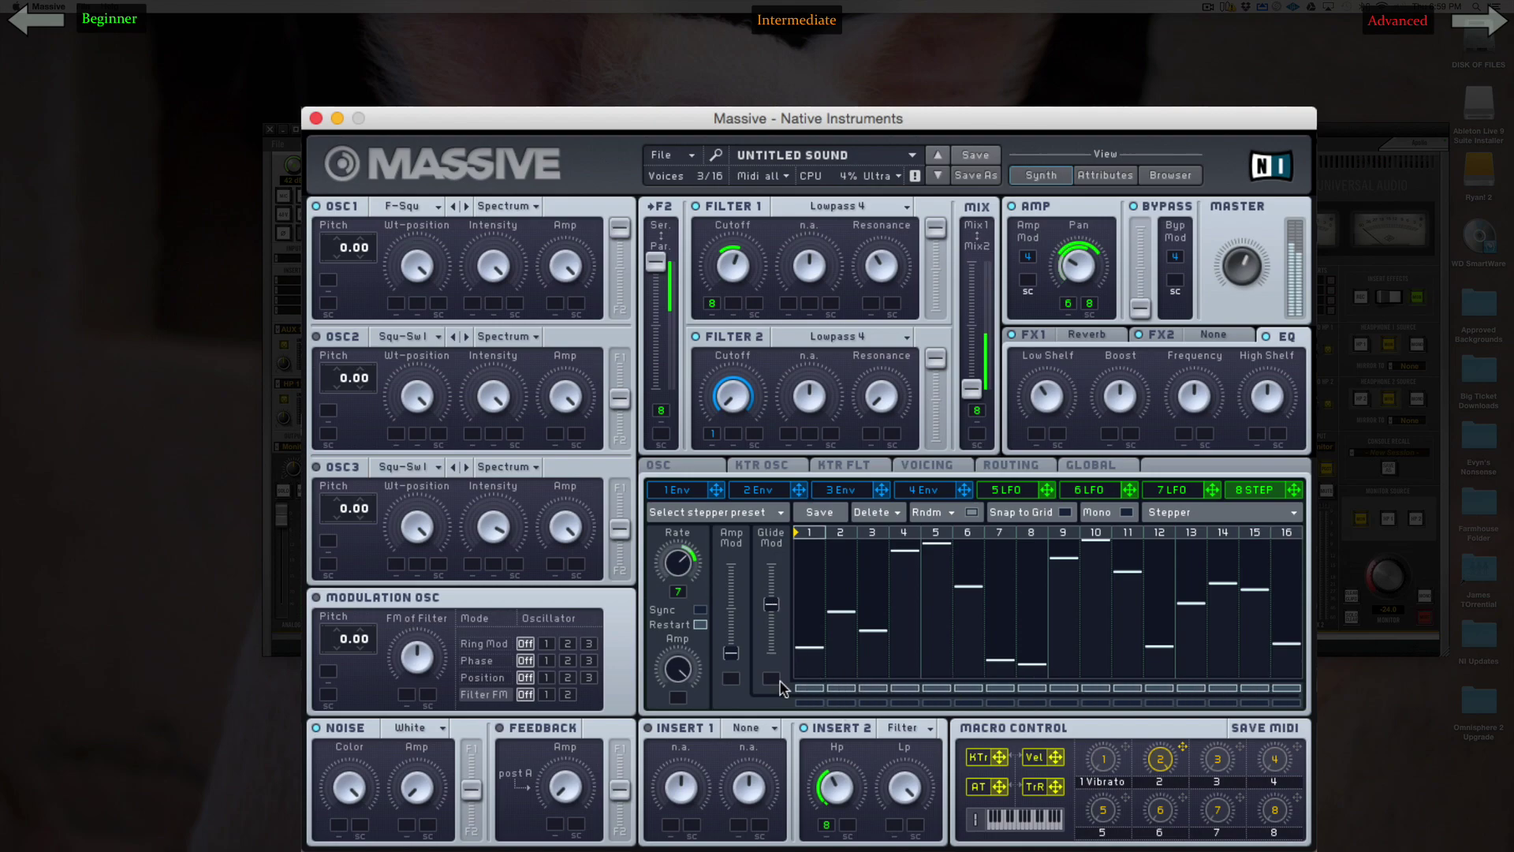
left_click_drag(815, 686, 1313, 675)
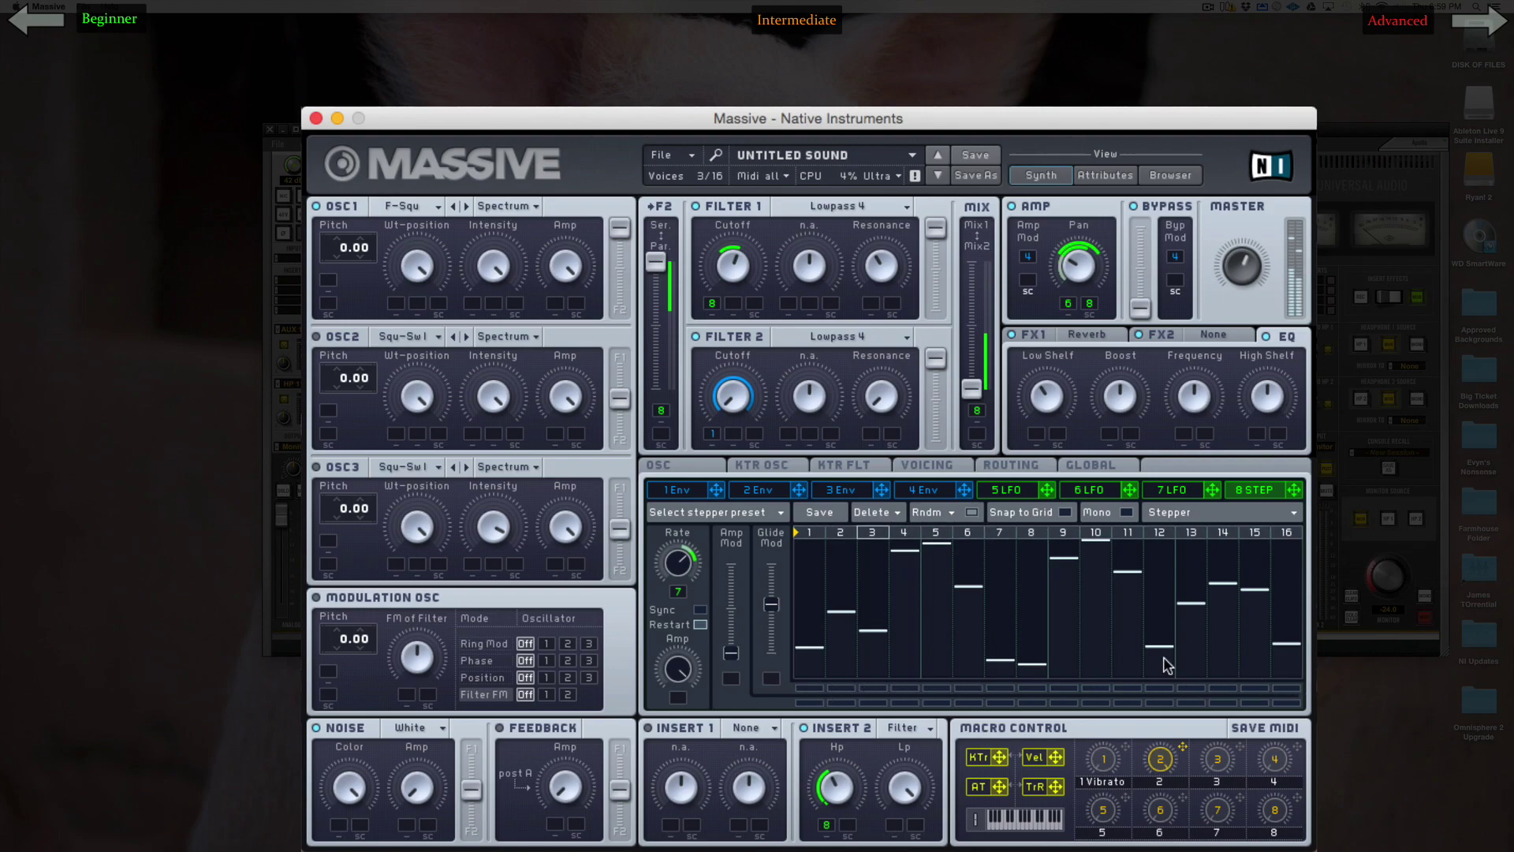
left_click_drag(811, 688, 1300, 687)
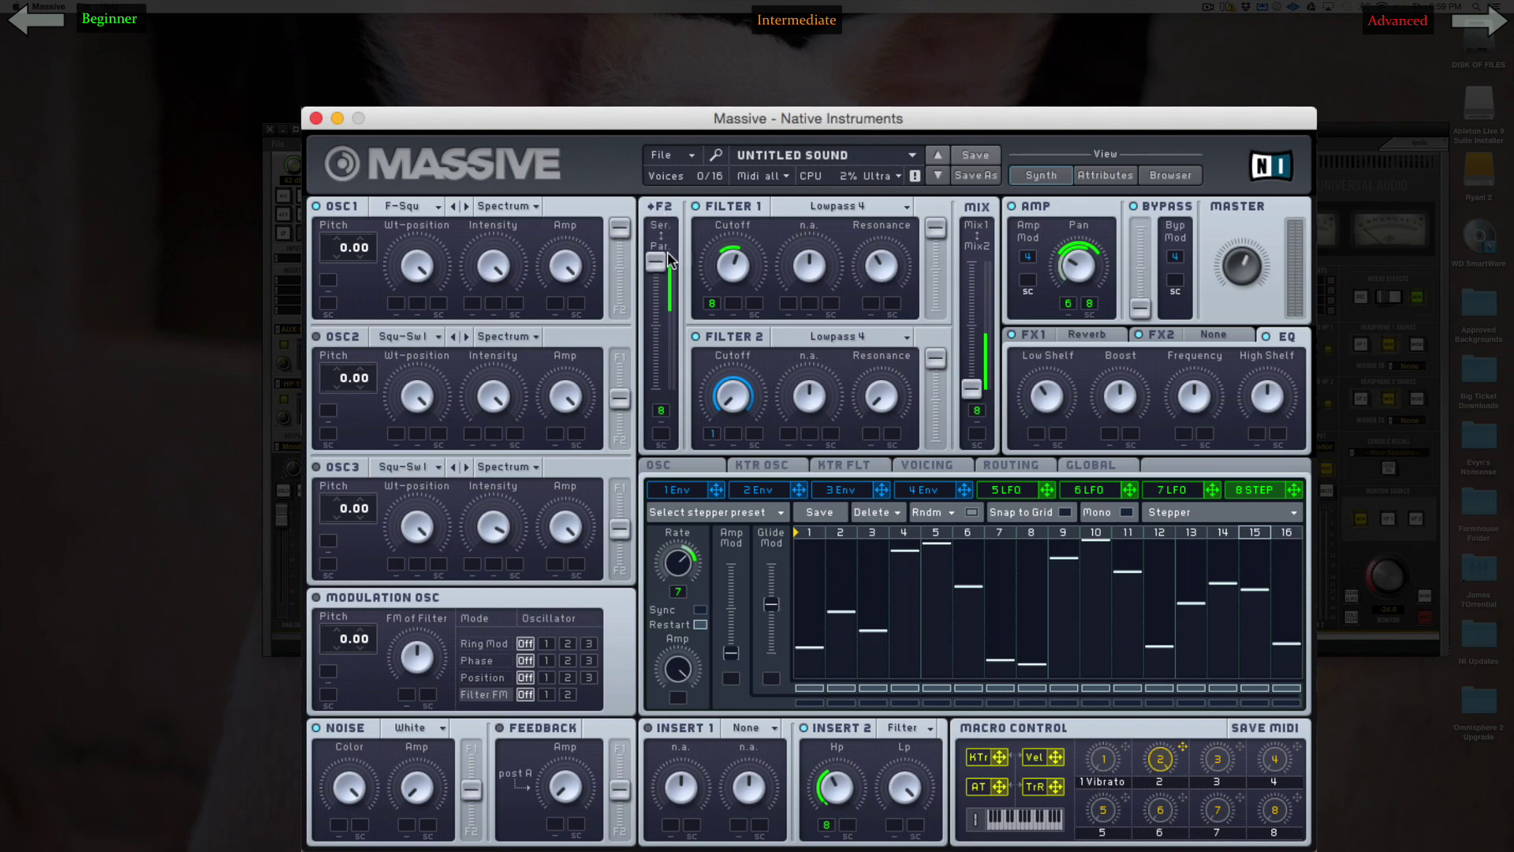
left_click_drag(659, 259, 641, 202)
left_click(1214, 6)
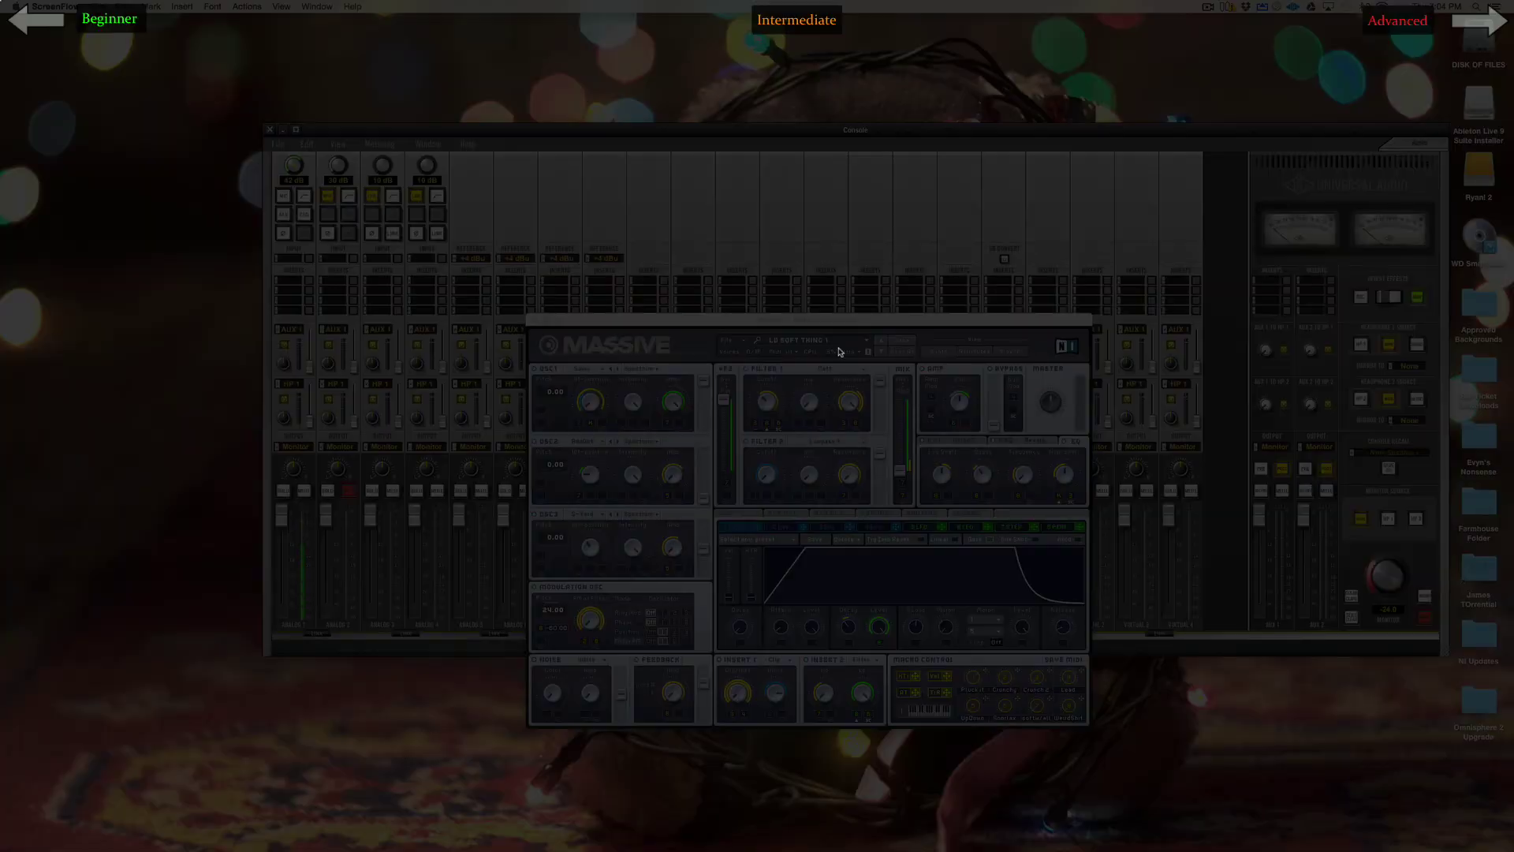
left_click(1032, 483)
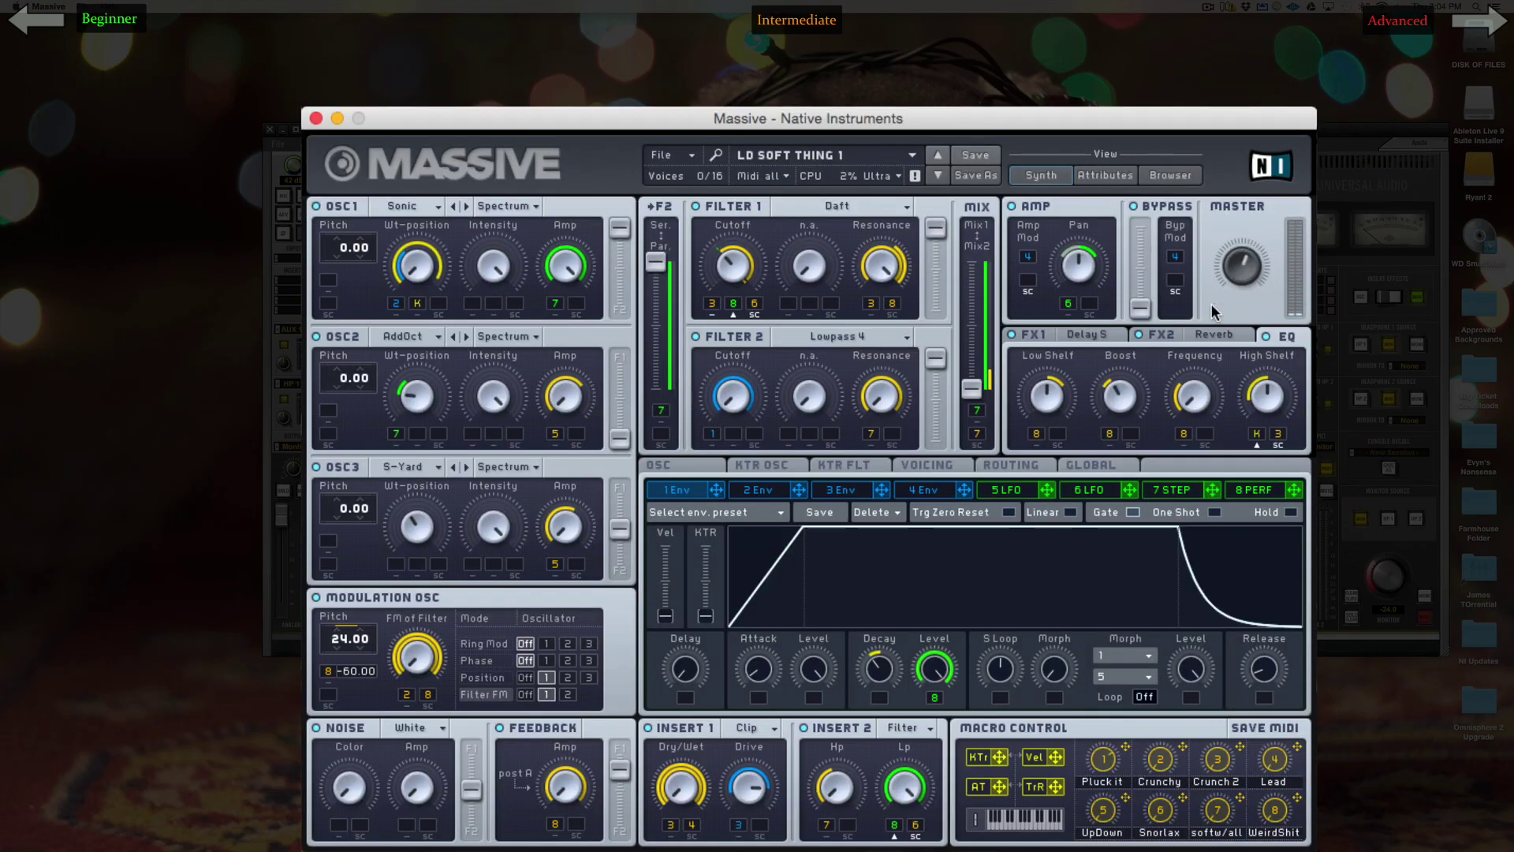